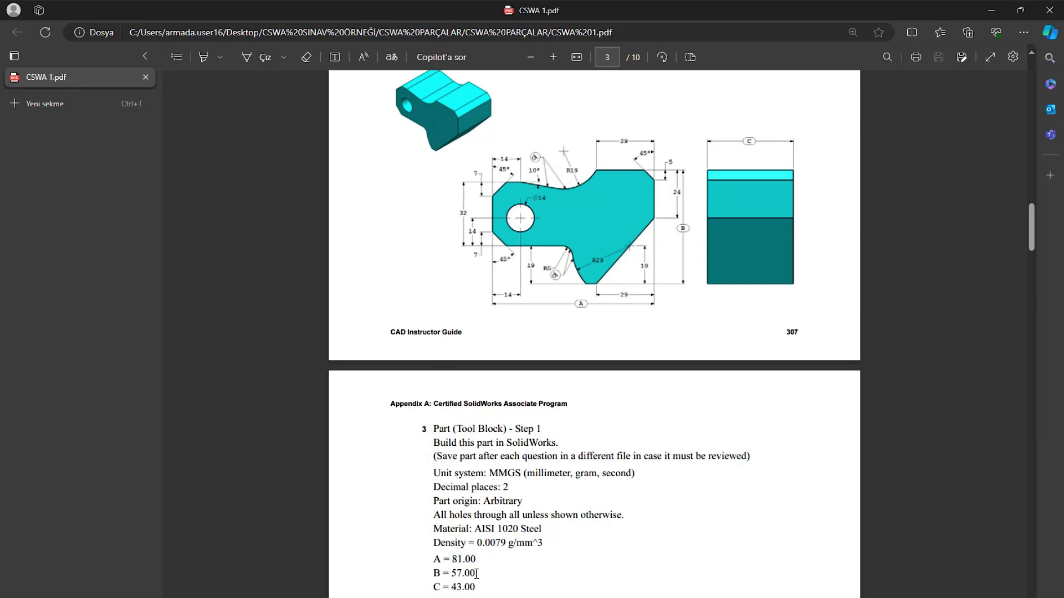
- Note the drawing values A = 81, B = 57 and C = 43 in the PDF, then go to SOLIDWORKS
left_click_drag(476, 574, 432, 572)
left_click(477, 587)
left_click(493, 591)
key("alt+Tab")
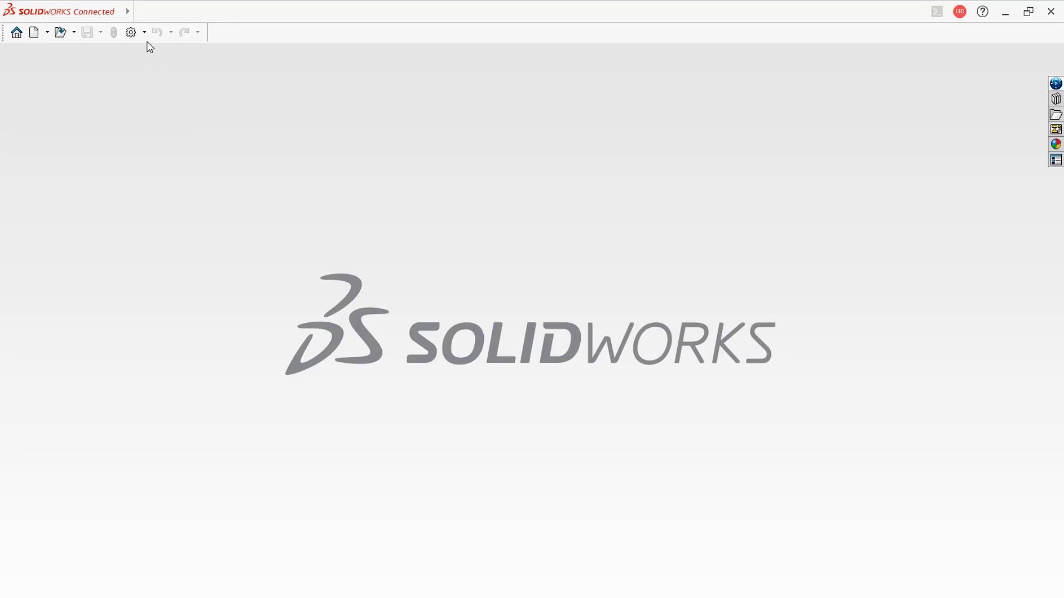
- Set Equations to Show under FeatureManager hide/show tree items in System Options
left_click(130, 34)
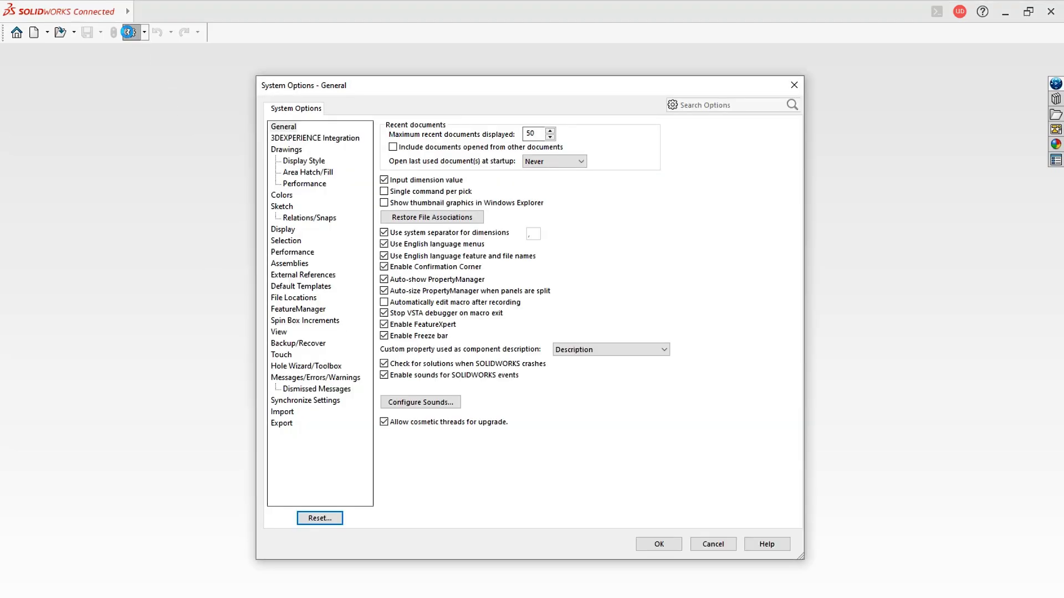
left_click(303, 310)
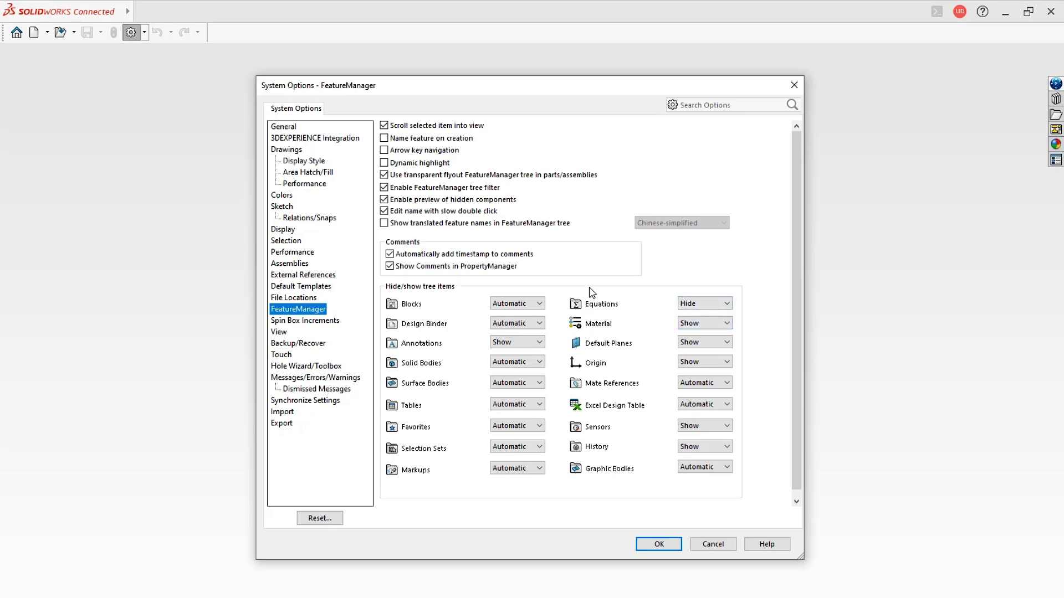
left_click(685, 305)
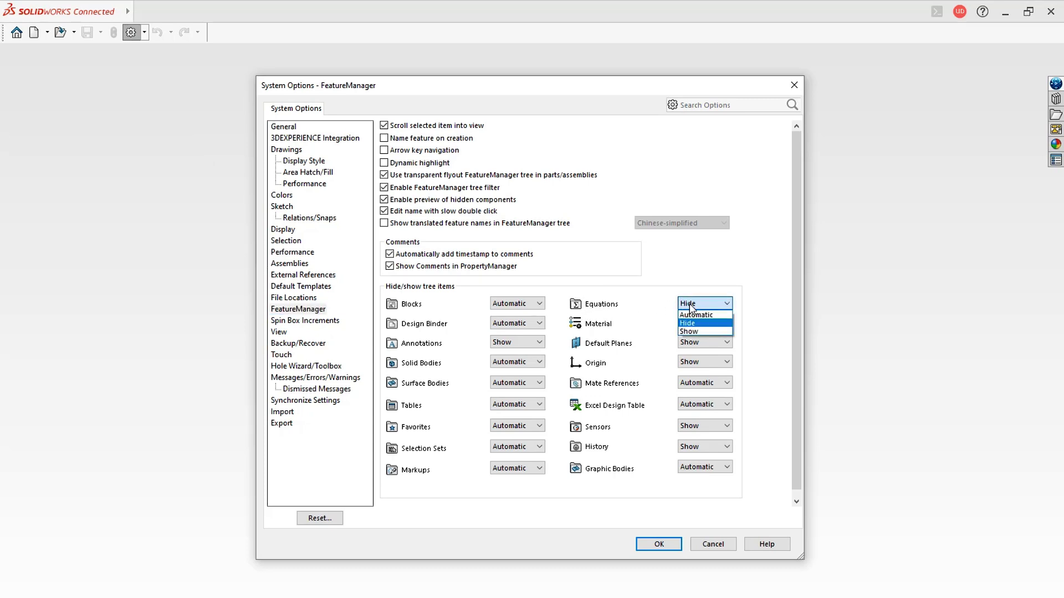
left_click(696, 331)
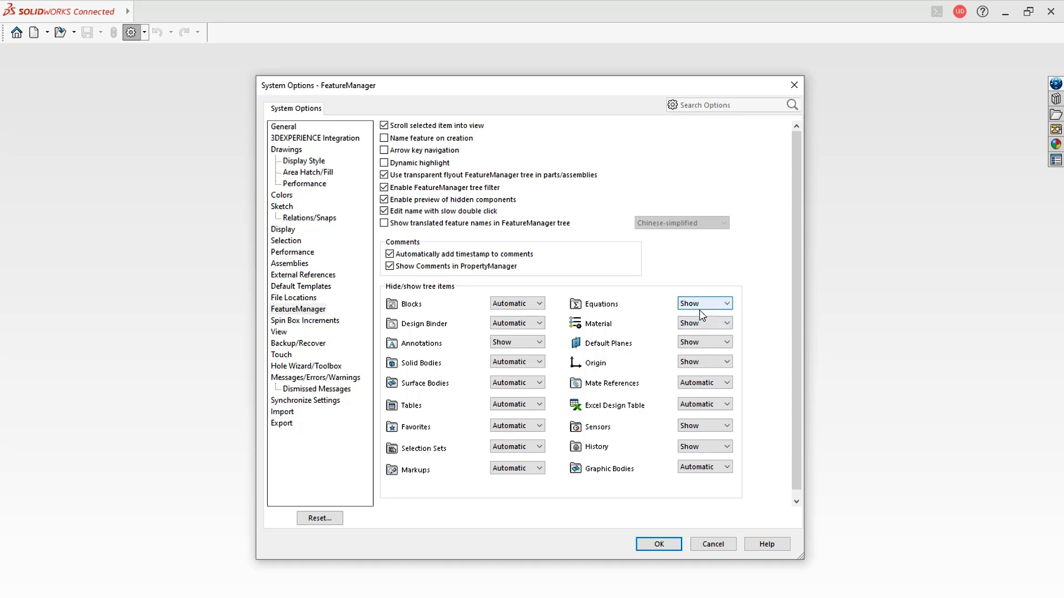
left_click(668, 547)
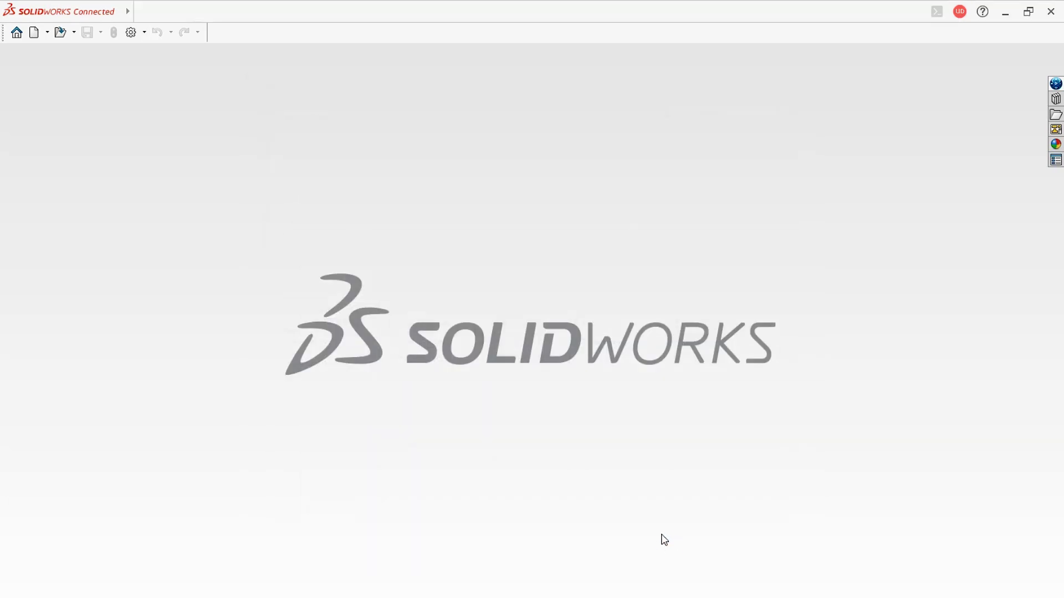
- Create a new part and open Manage Equations to start global variable A
left_click(32, 35)
left_click(274, 294)
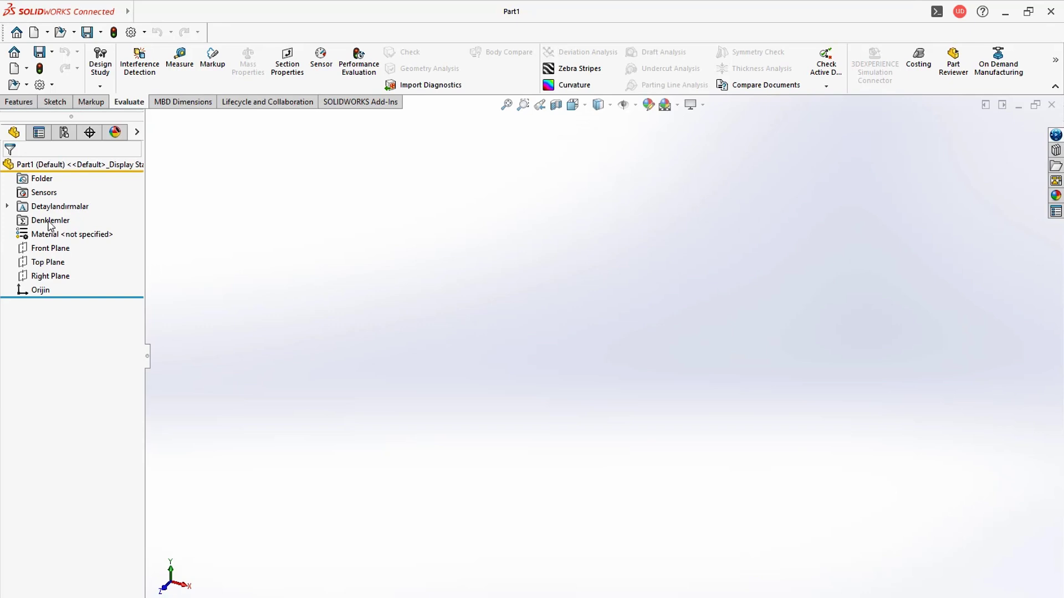
right_click(48, 222)
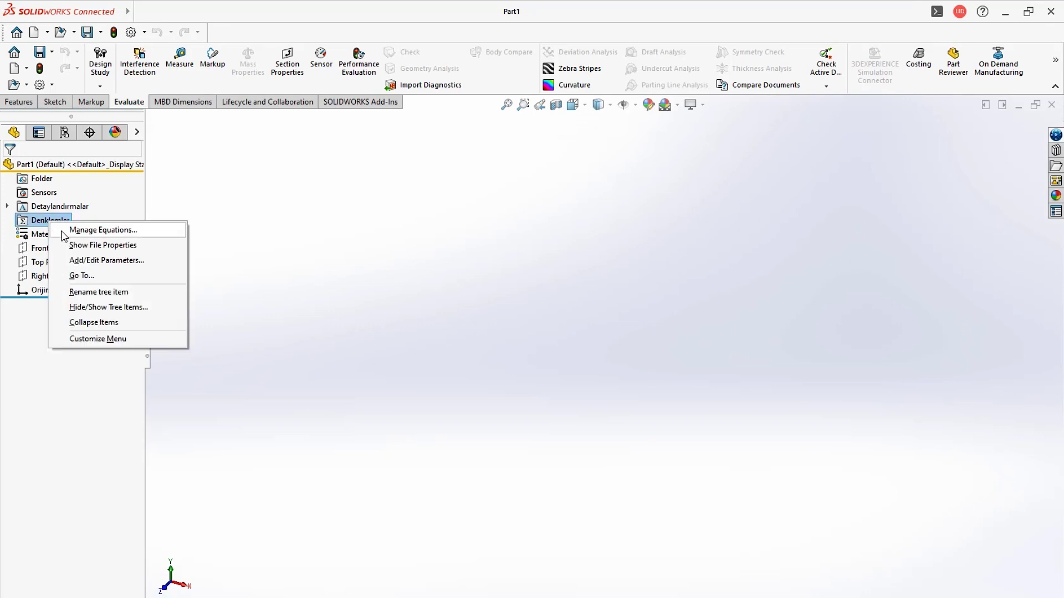
left_click(84, 230)
left_click(242, 306)
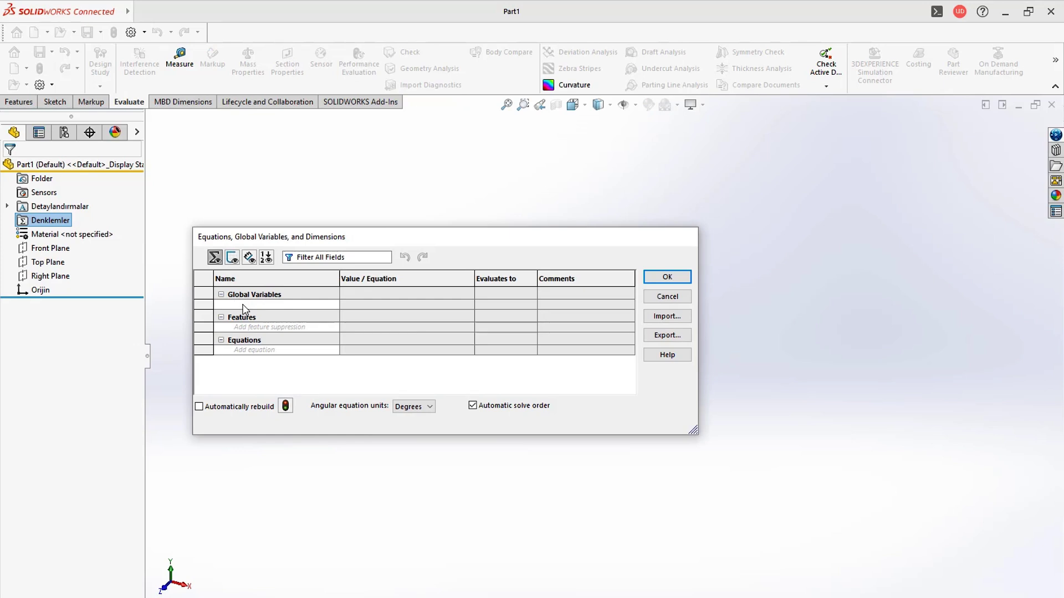
type("A")
key("Tab")
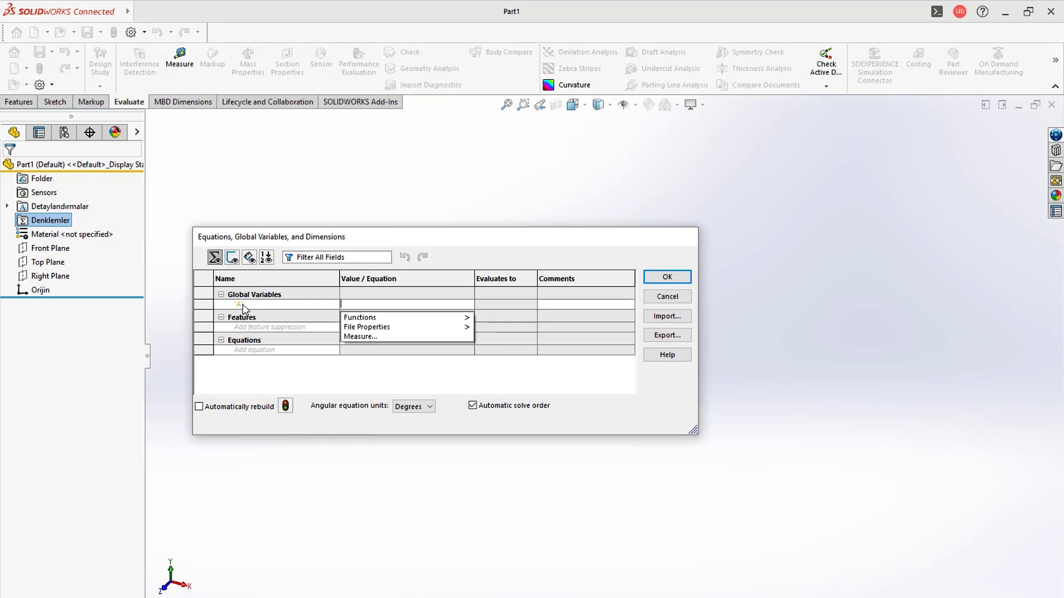
key("alt+Tab")
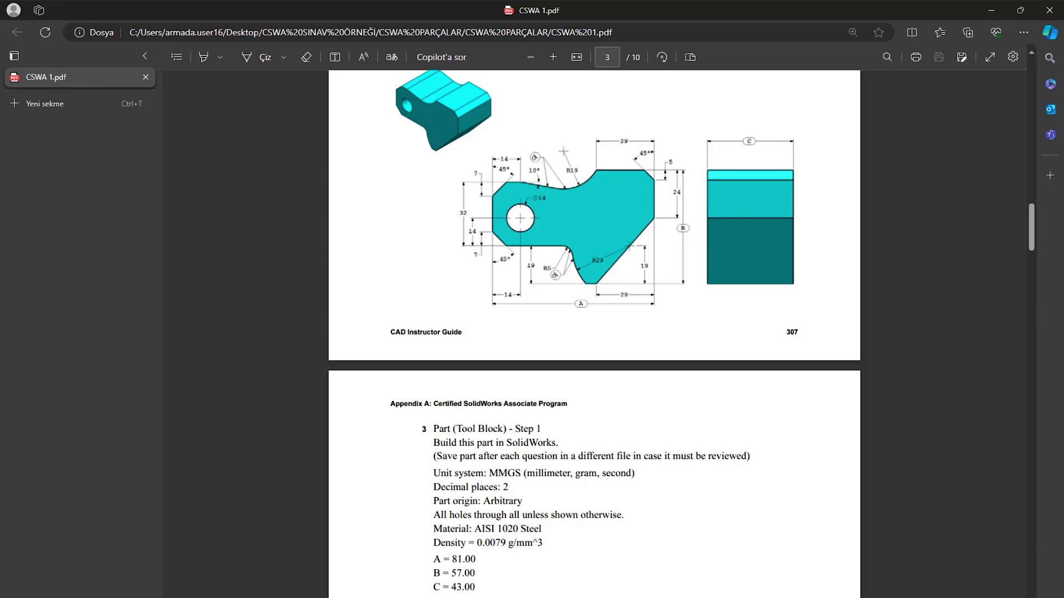
key("alt+Tab")
- Enter global variables A = 81, B = 57, C = 43, check them against the PDF, and accept
type("81")
key("Return")
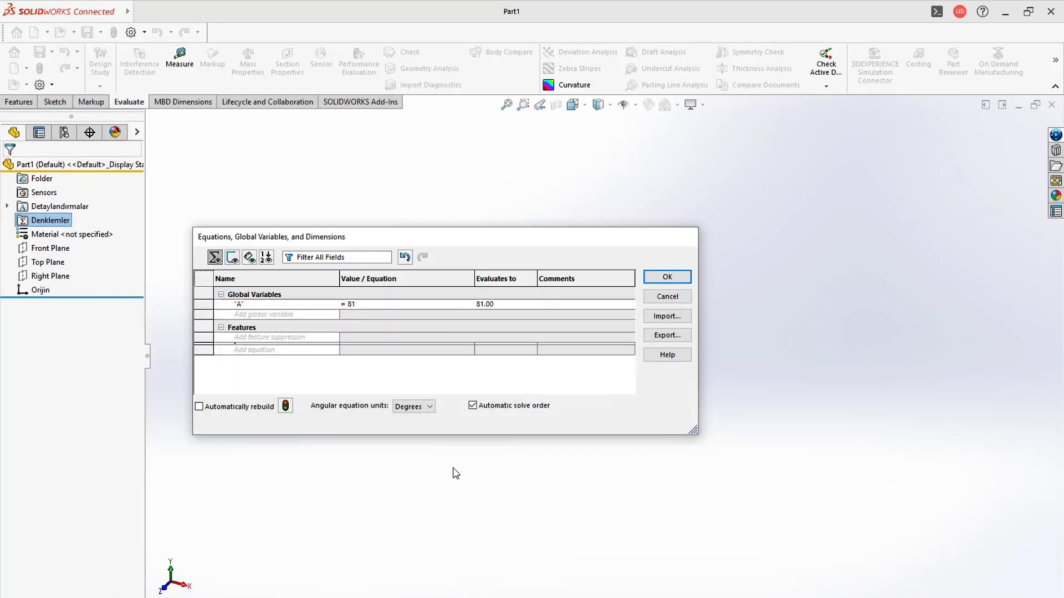
type("B")
key("Return")
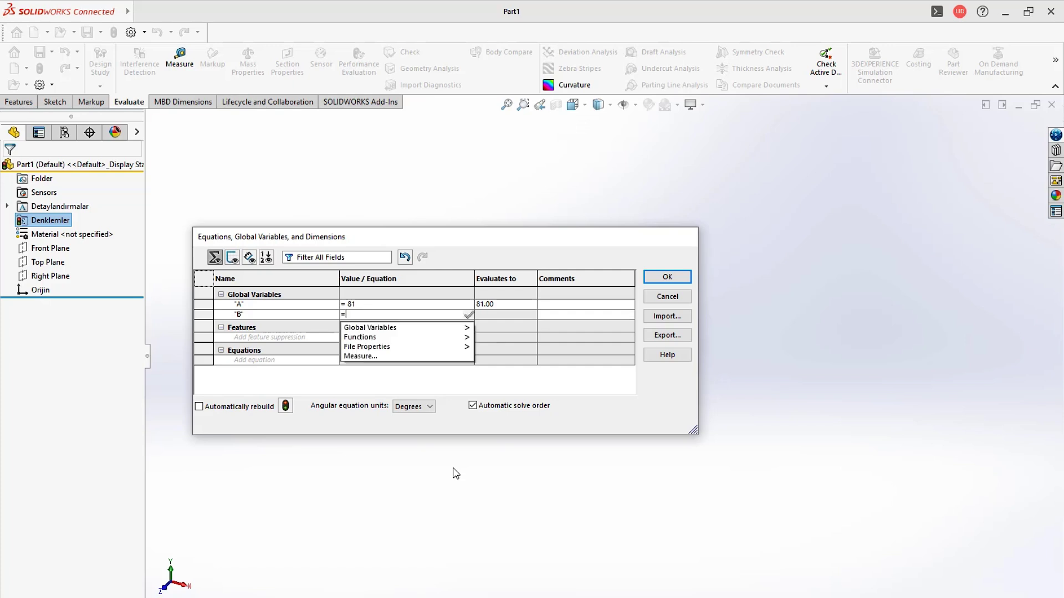
type("57")
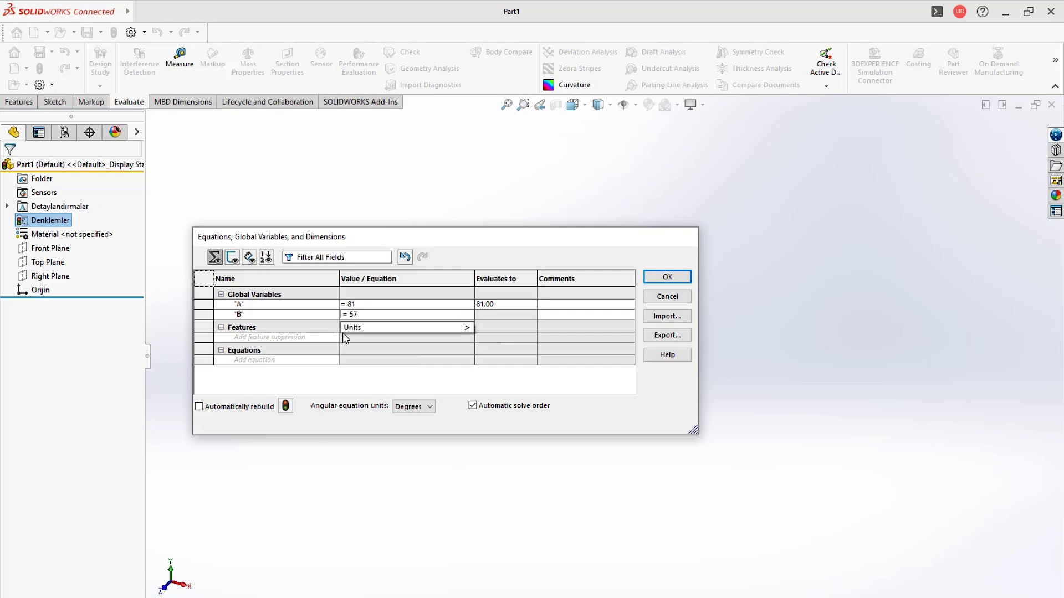
key("Return")
key("Return")
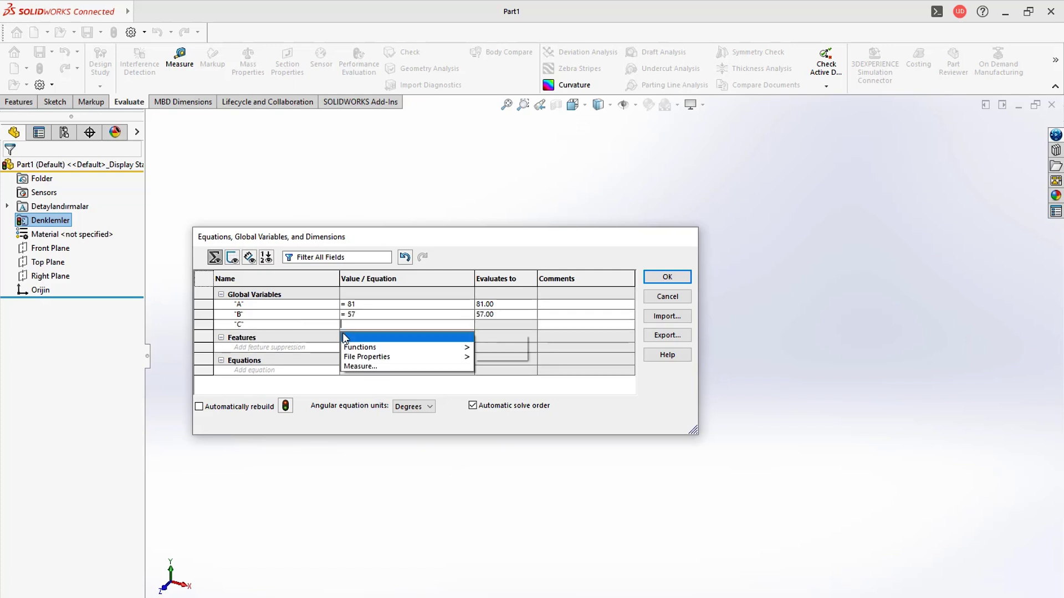
type("4")
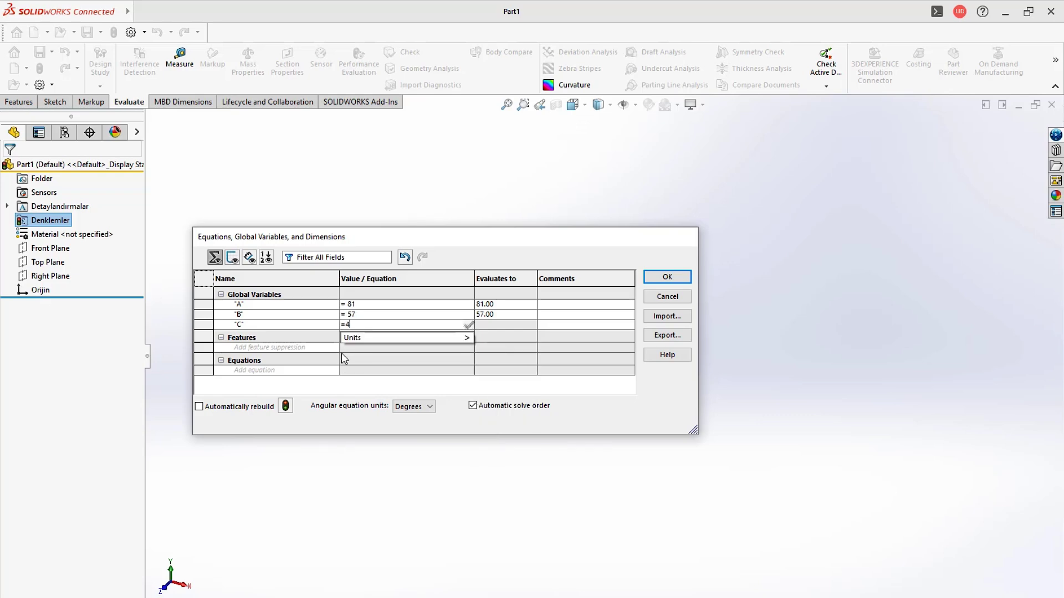
type(" 43")
key("Return")
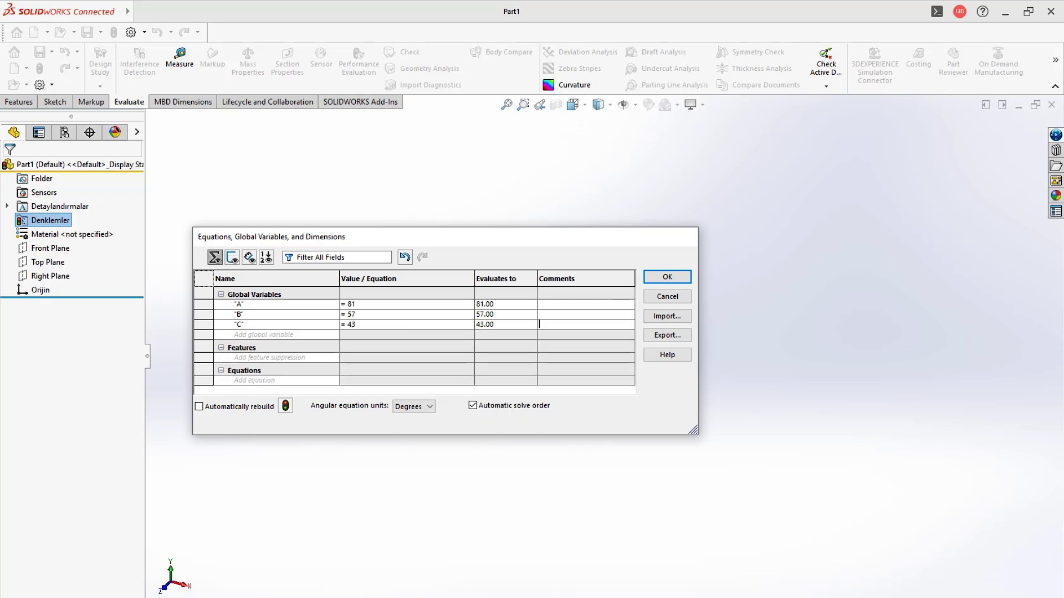
key("alt+Tab")
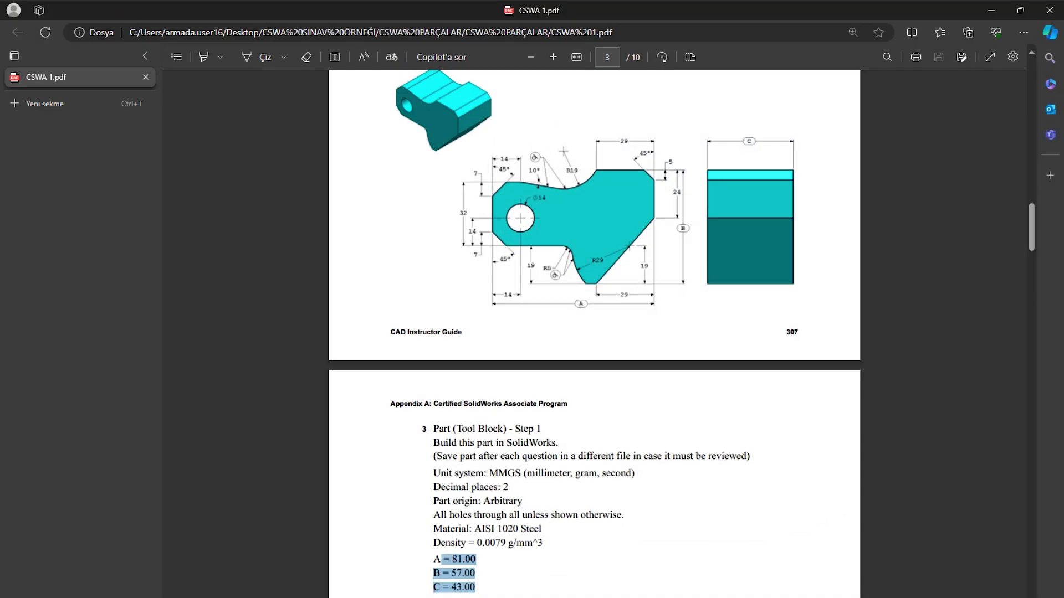
key("alt+Tab")
left_click(659, 279)
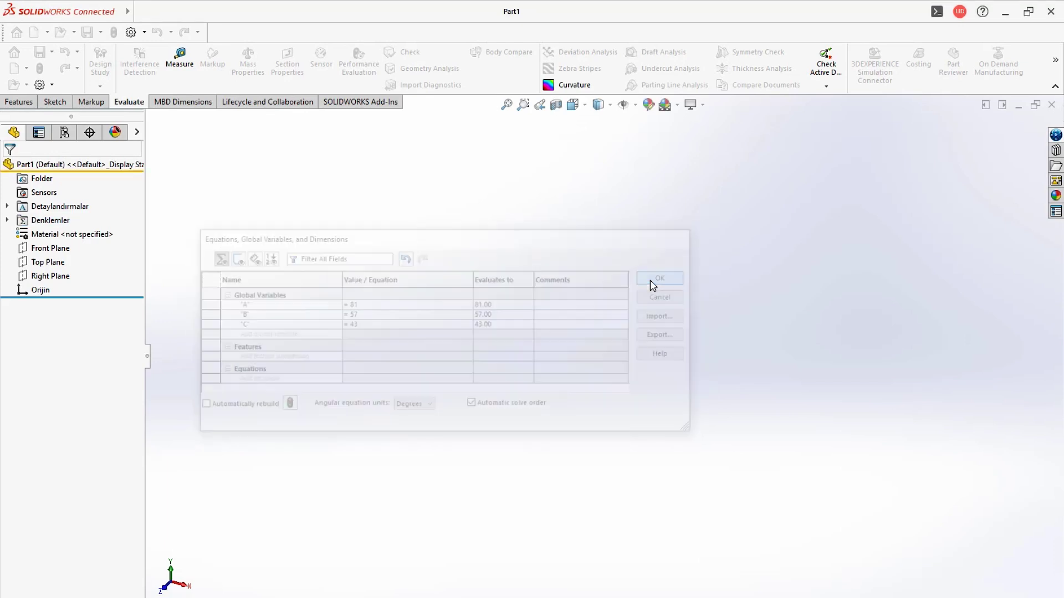
- Sketch on the Front Plane the left edge, short top edge and sloped top edge
left_click(66, 252)
left_click(73, 233)
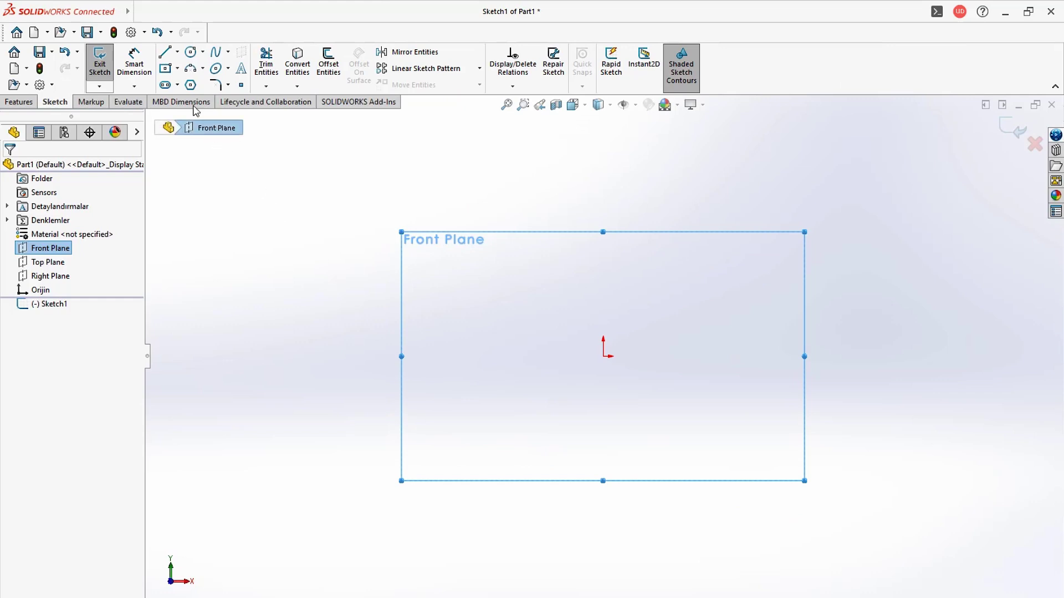
left_click(164, 53)
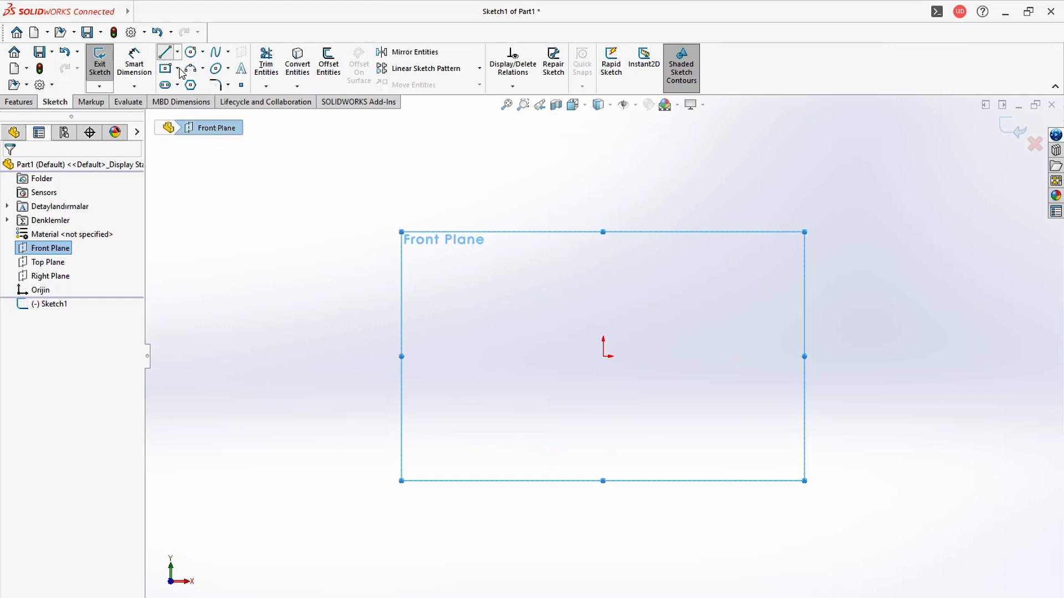
left_click(603, 356)
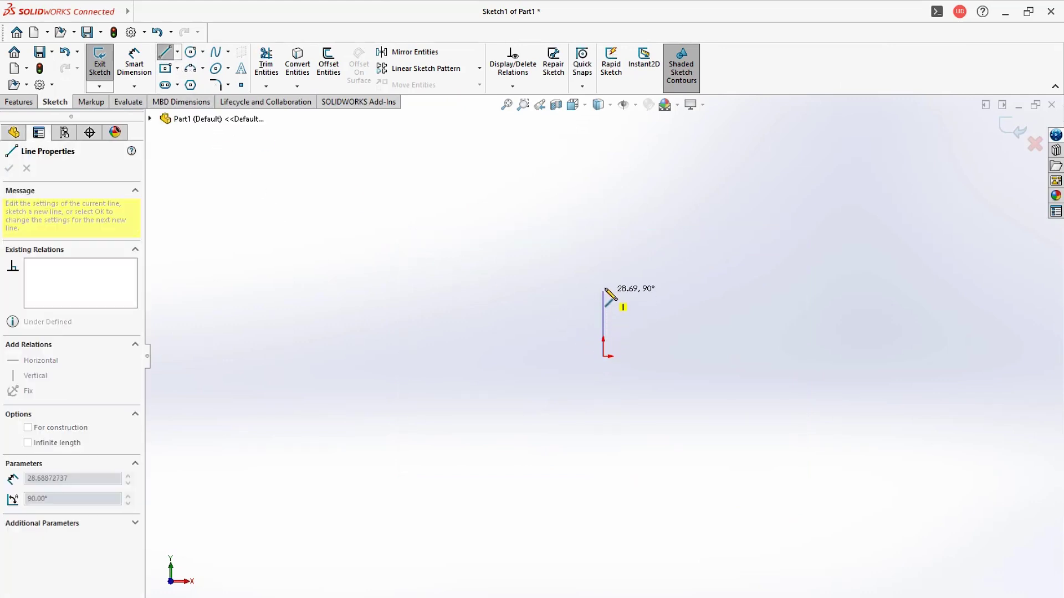
left_click(603, 260)
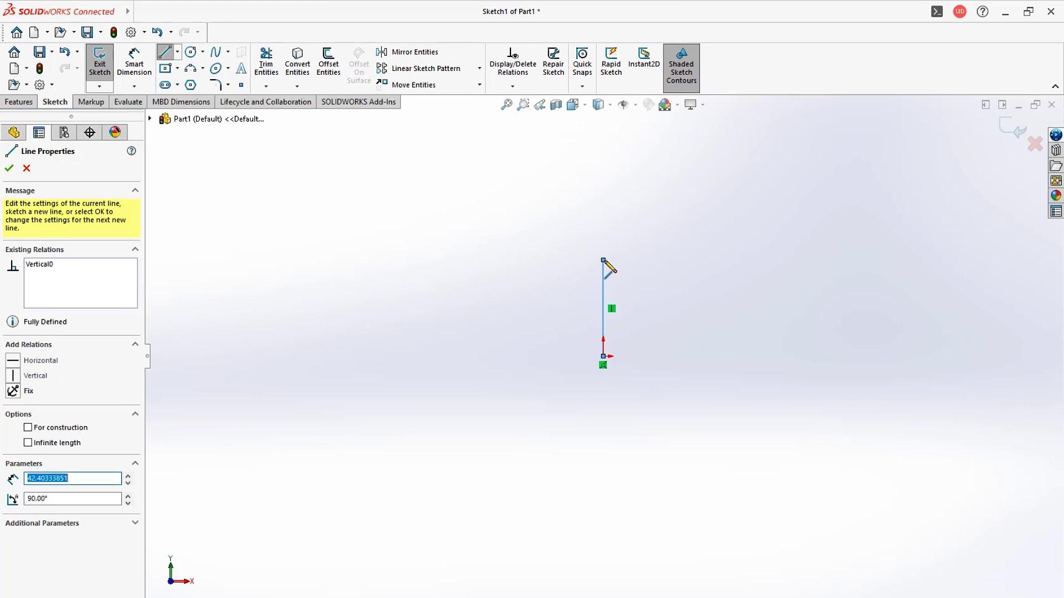
left_click(664, 260)
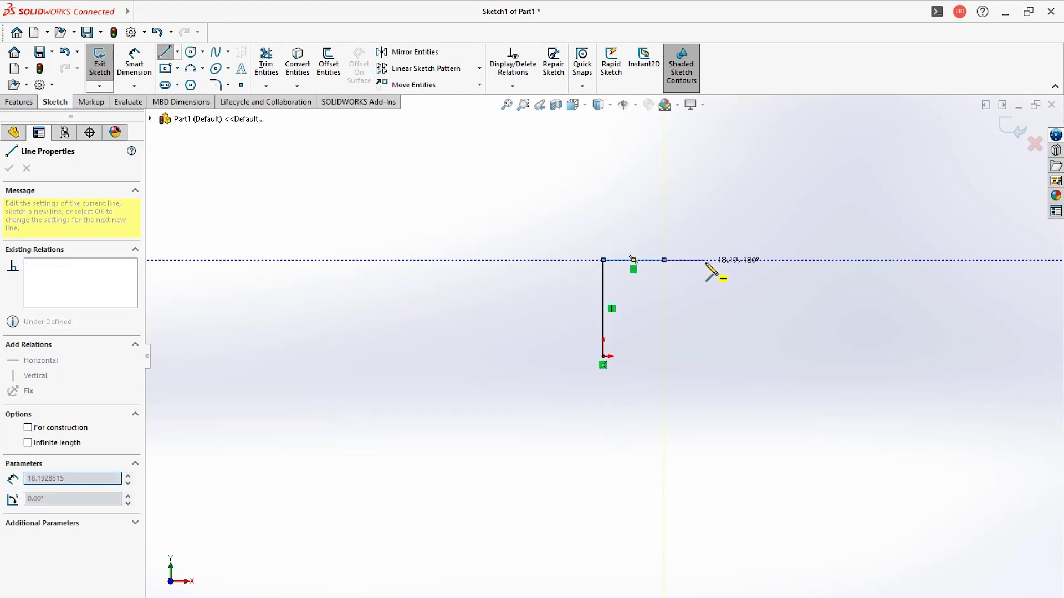
left_click(740, 274)
middle_click_drag(743, 291, 551, 349, "ctrl")
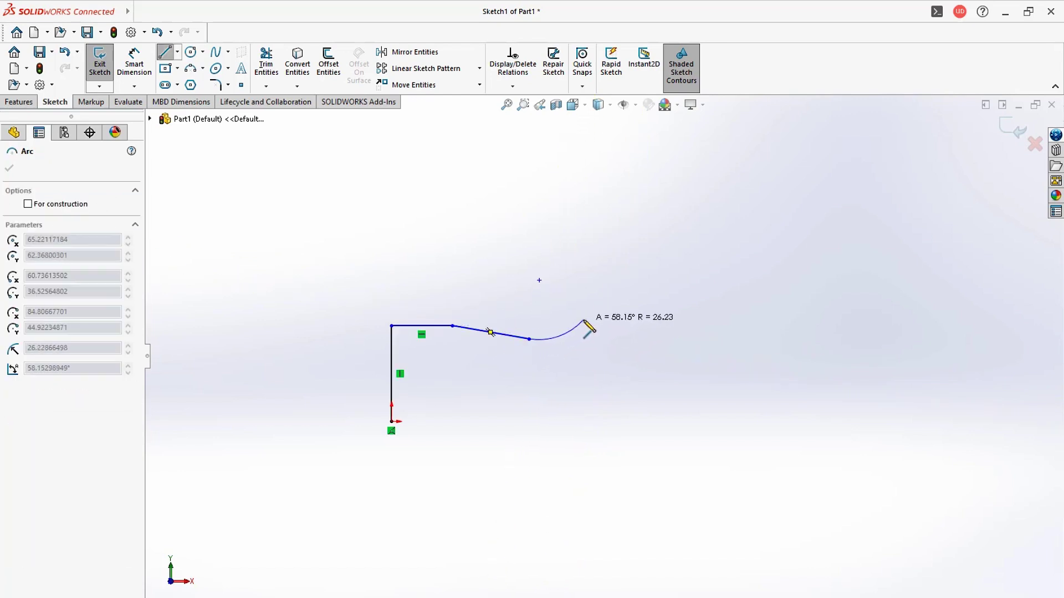
- Continue the outline with a tangent arc, the right edges and the lower right edges
left_click(585, 321)
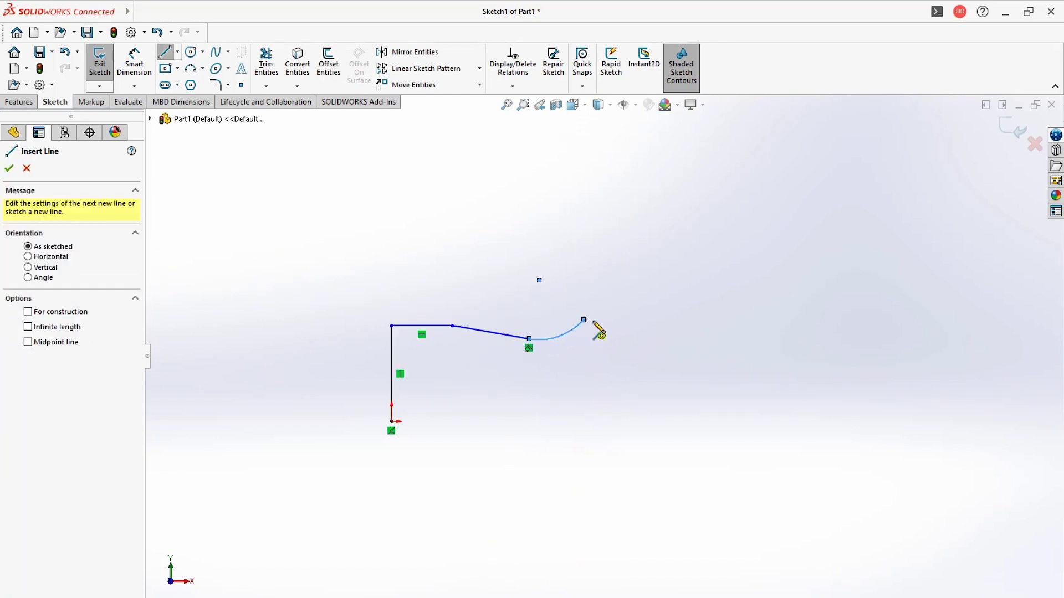
left_click(650, 321)
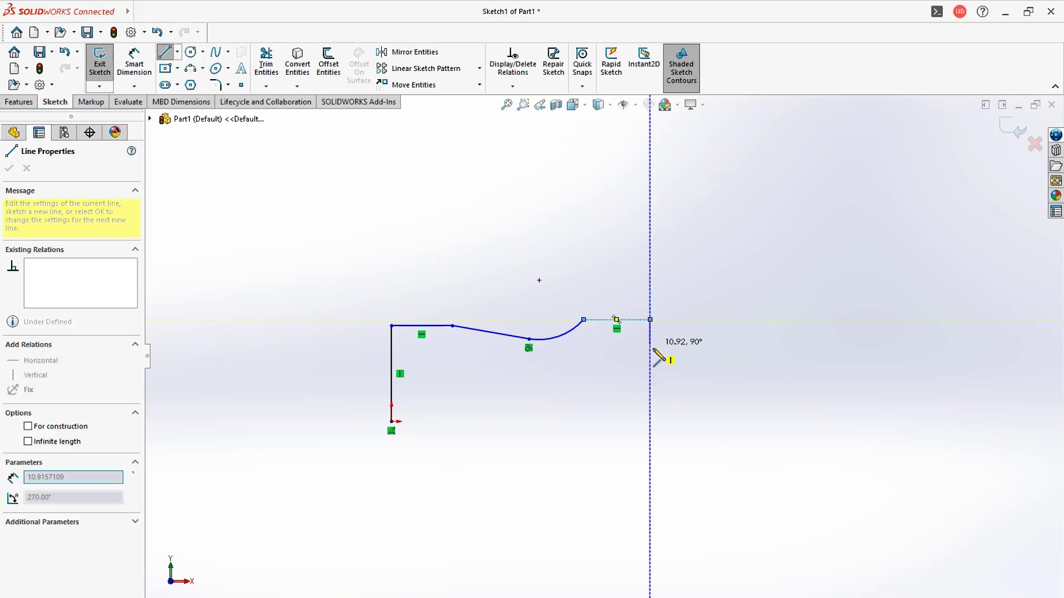
left_click(650, 391)
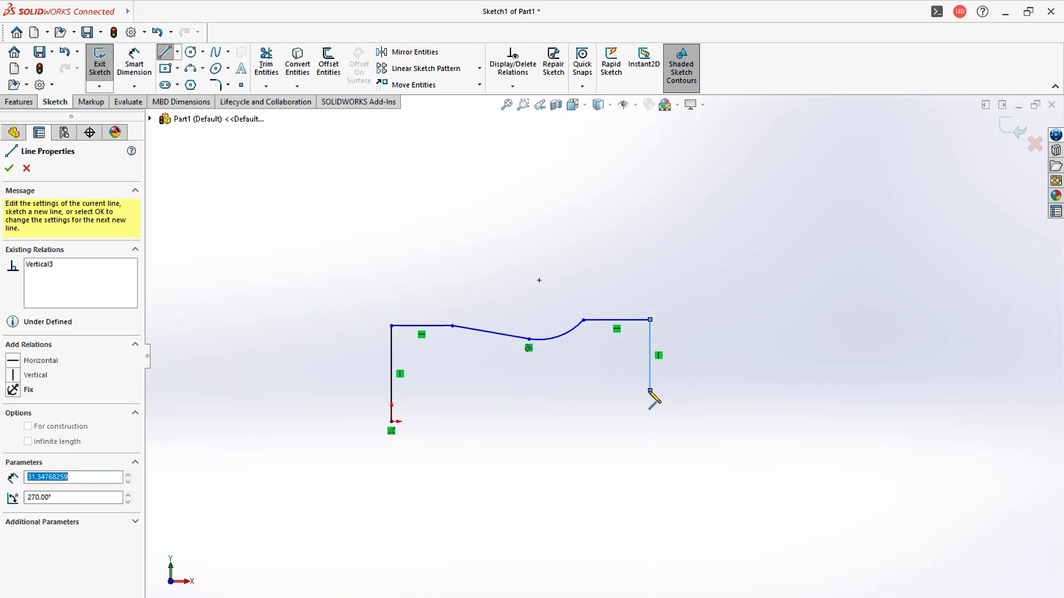
left_click(604, 540)
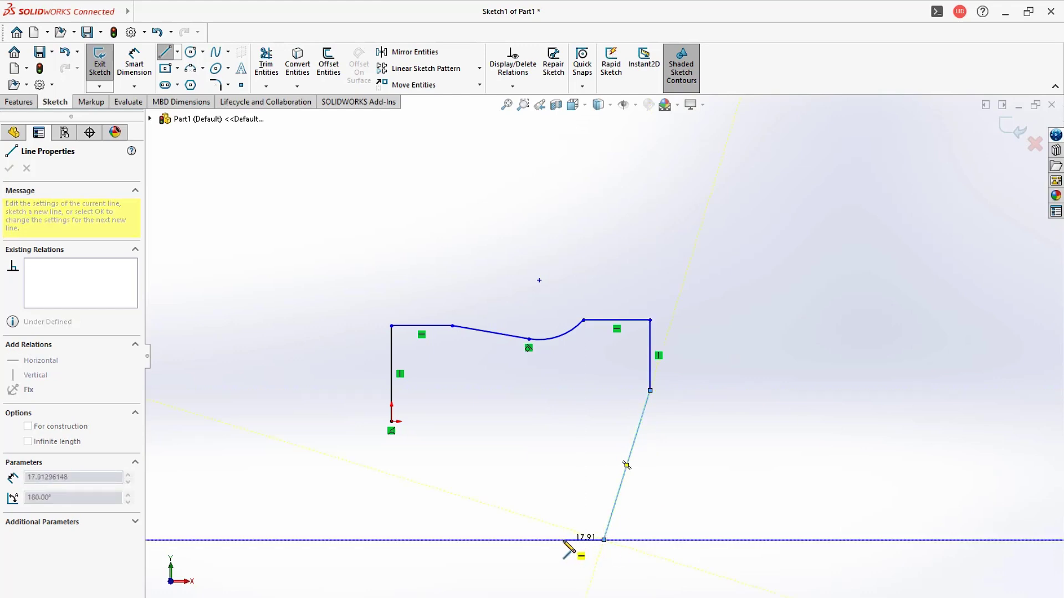
left_click(564, 557)
key("Escape")
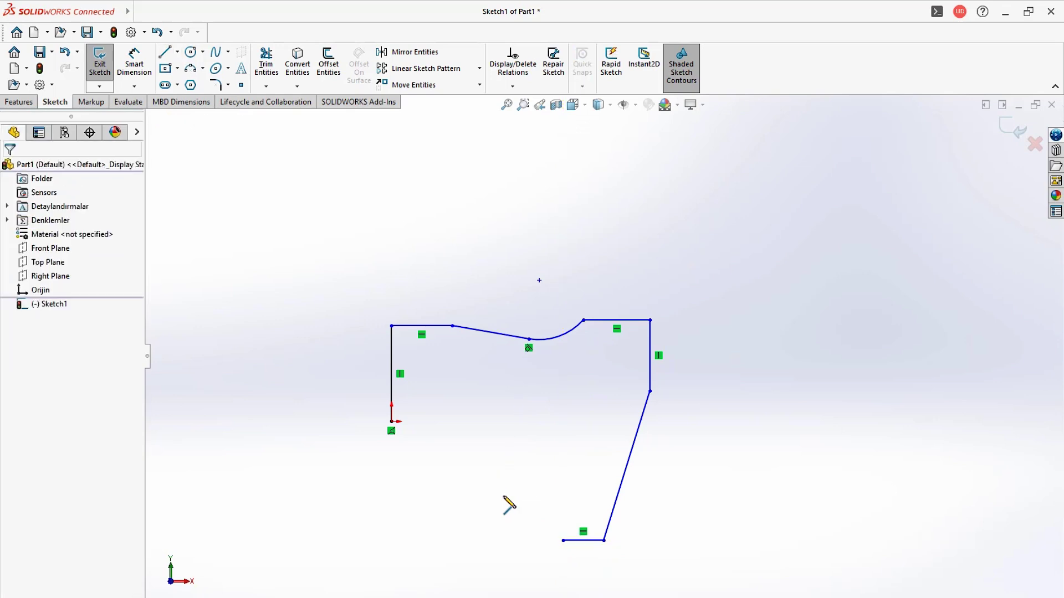
- Draw the bottom edge and two notch arcs closing the profile, then check the PDF
key("l")
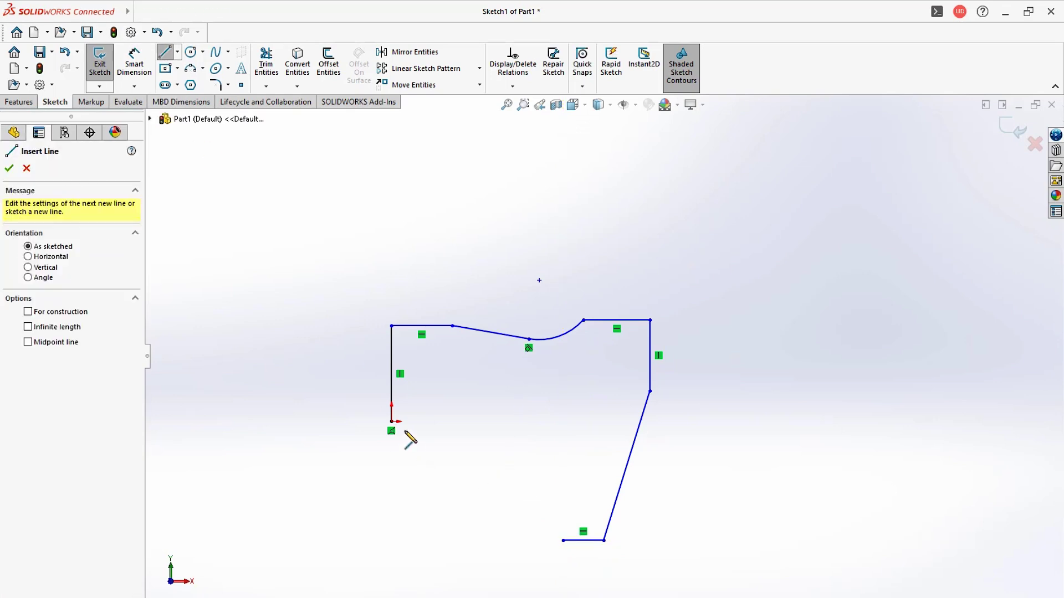
left_click(391, 422)
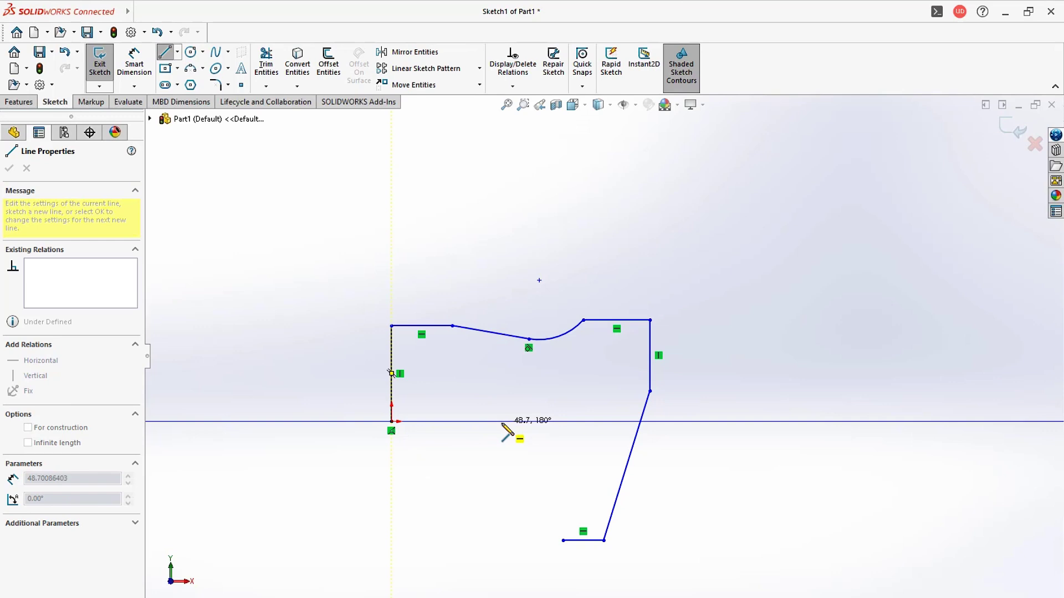
left_click(502, 421)
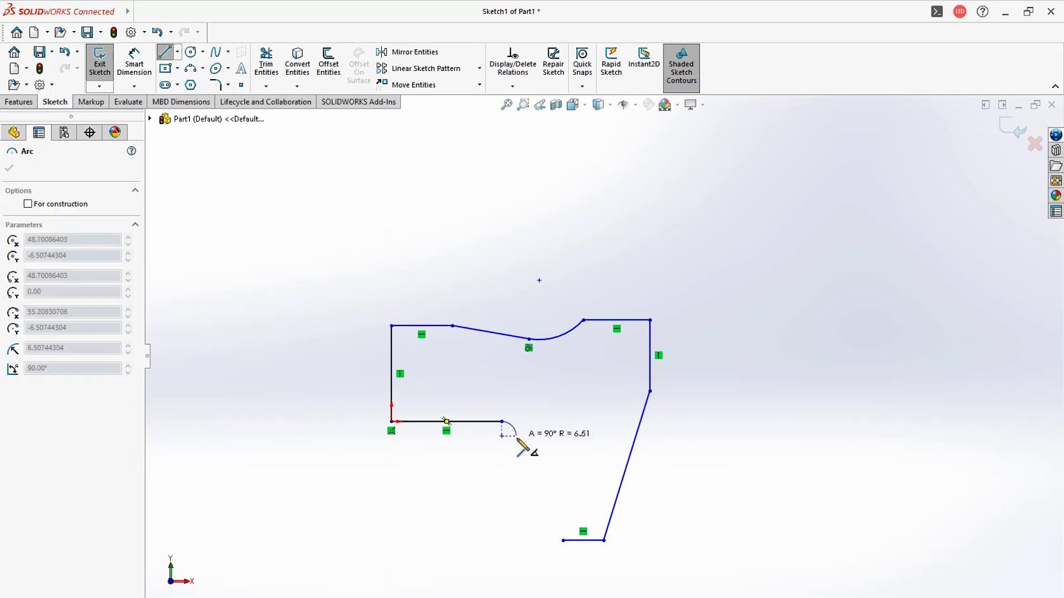
left_click(523, 461)
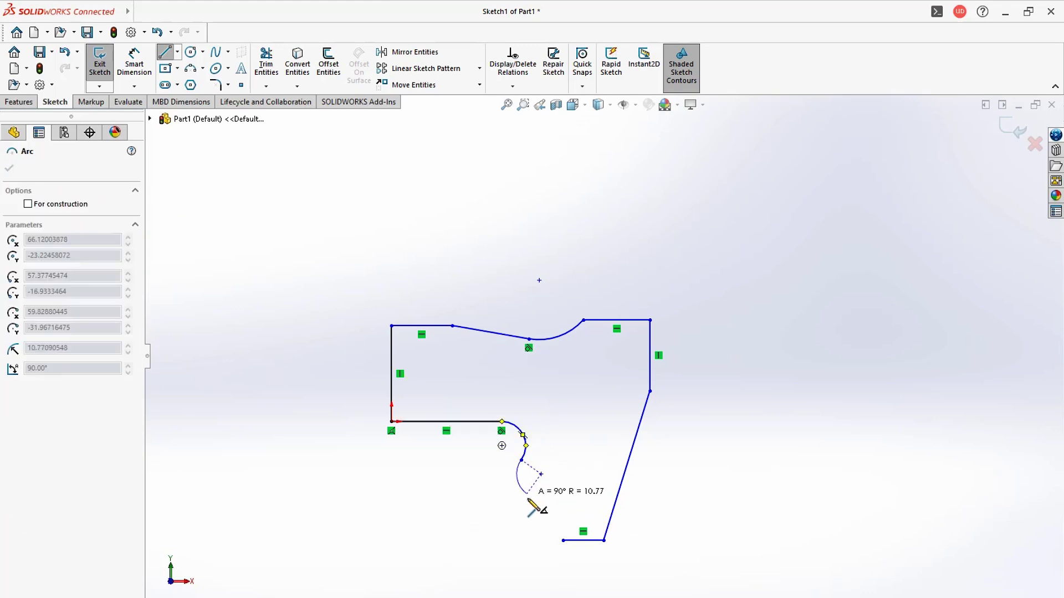
left_click(563, 541)
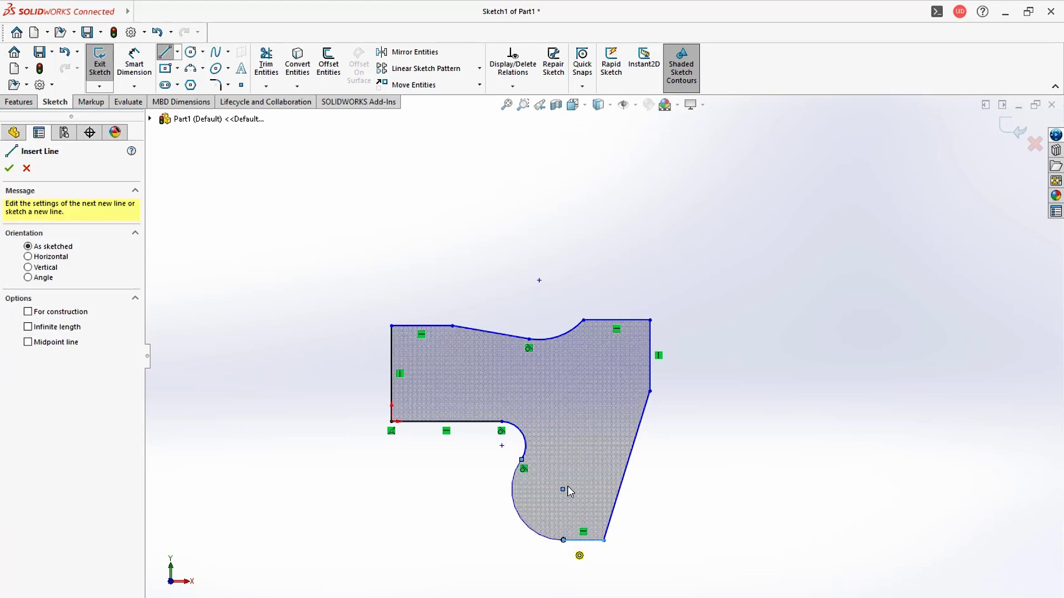
key("alt+Tab")
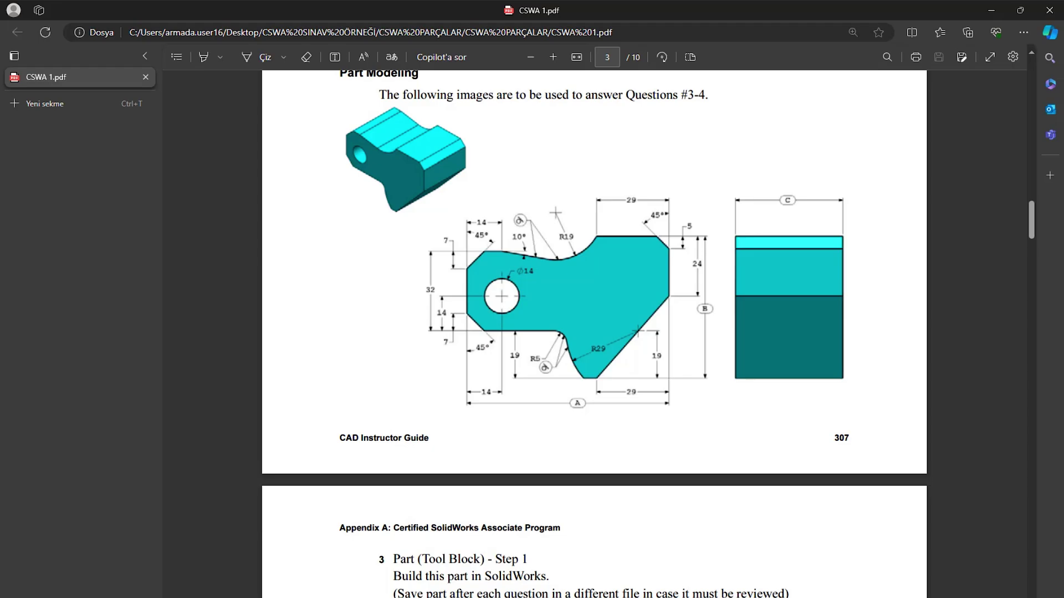
key("alt+Tab")
- Dimension the overall width as 81 linked to global variable A
left_click(395, 404)
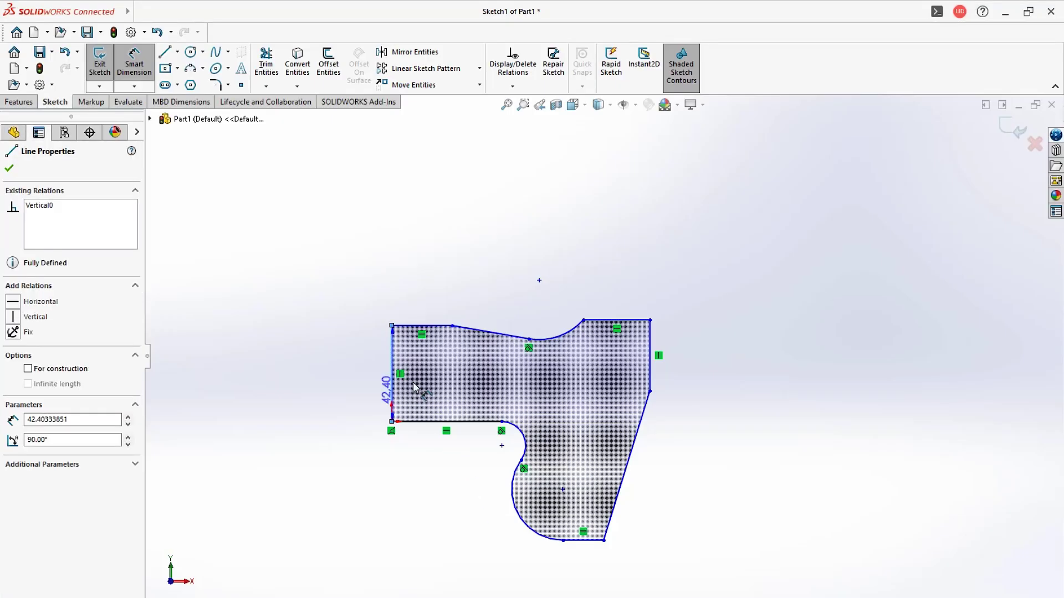
left_click(648, 368)
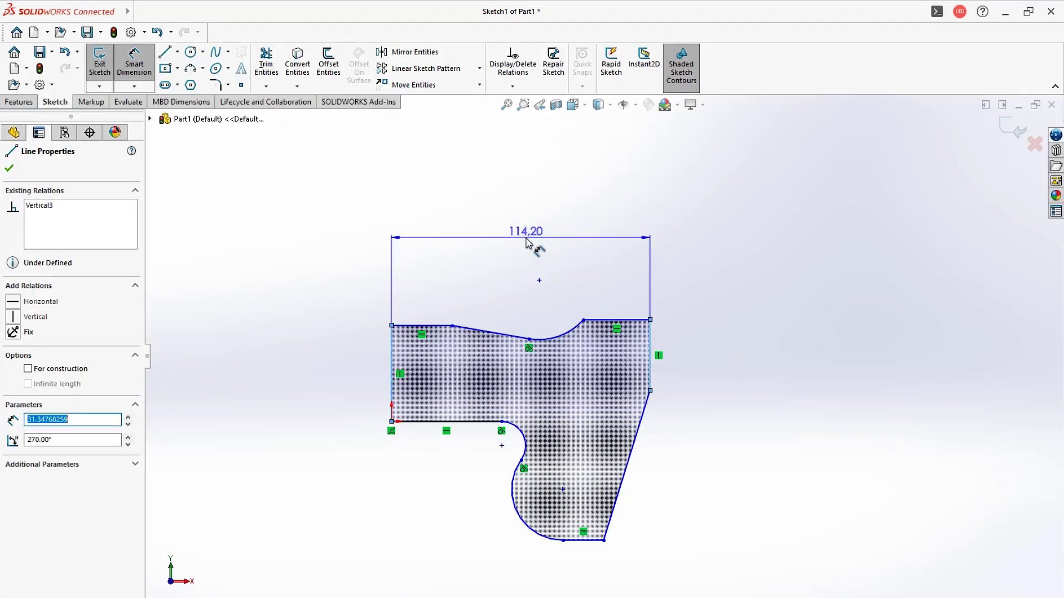
left_click(526, 242)
type("=")
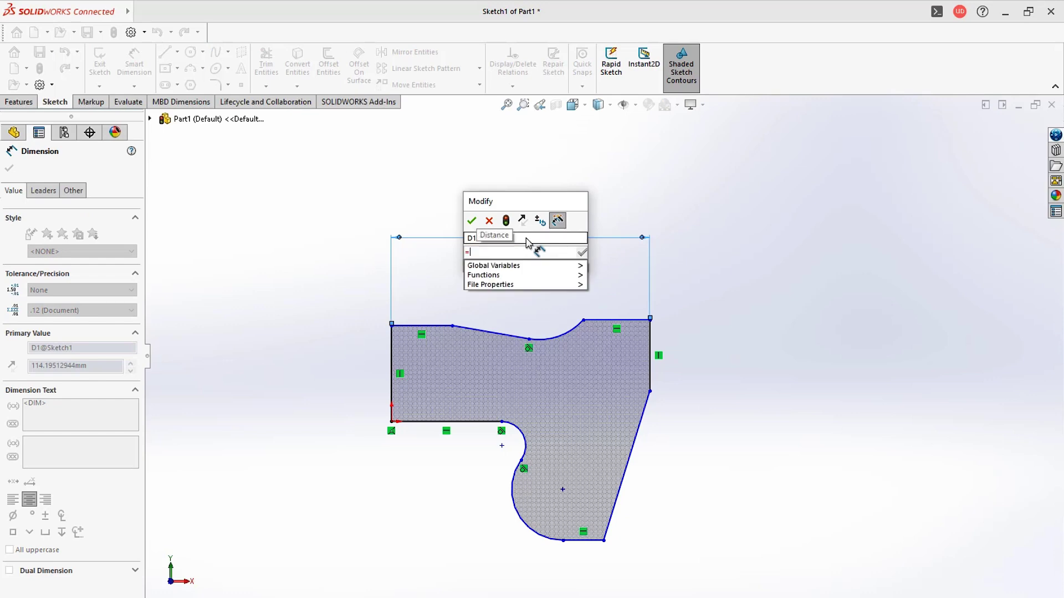
type("A")
left_click(527, 265)
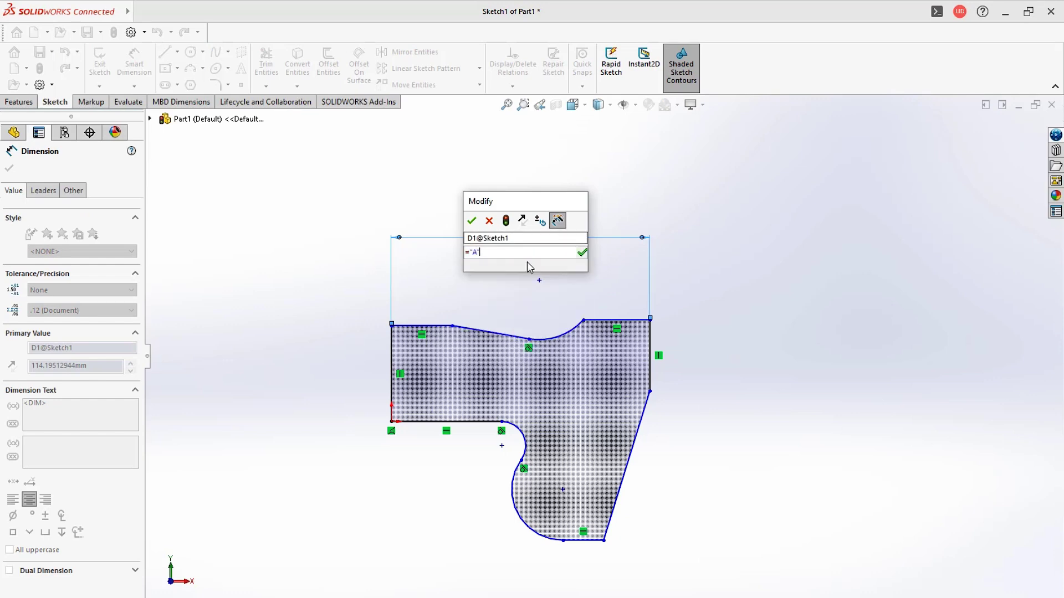
left_click(581, 254)
left_click(471, 221)
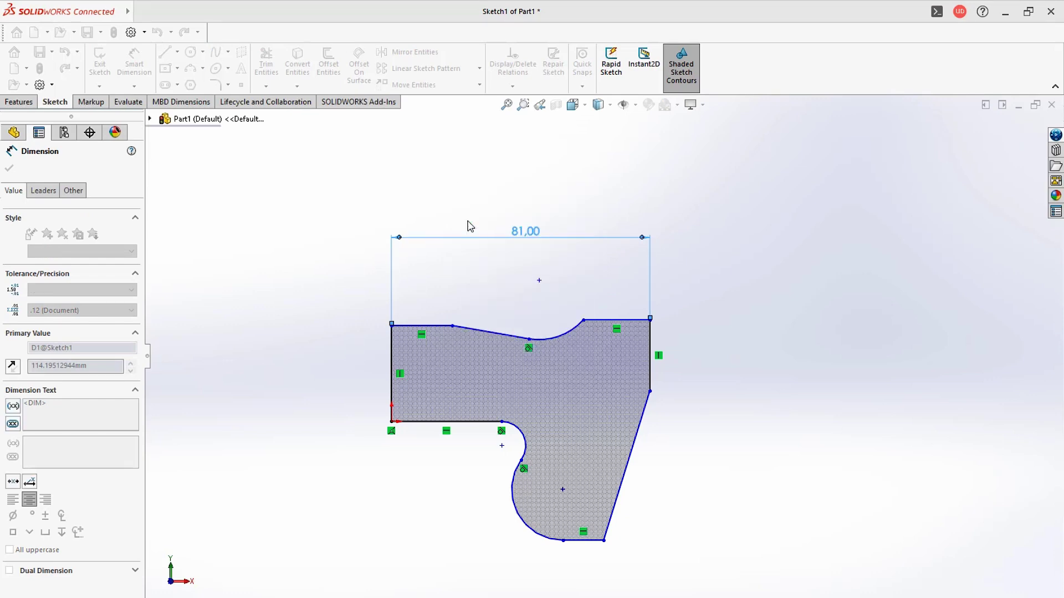
- Dimension the overall height as 57 linked to global variable B
left_click(626, 322)
left_click(589, 540)
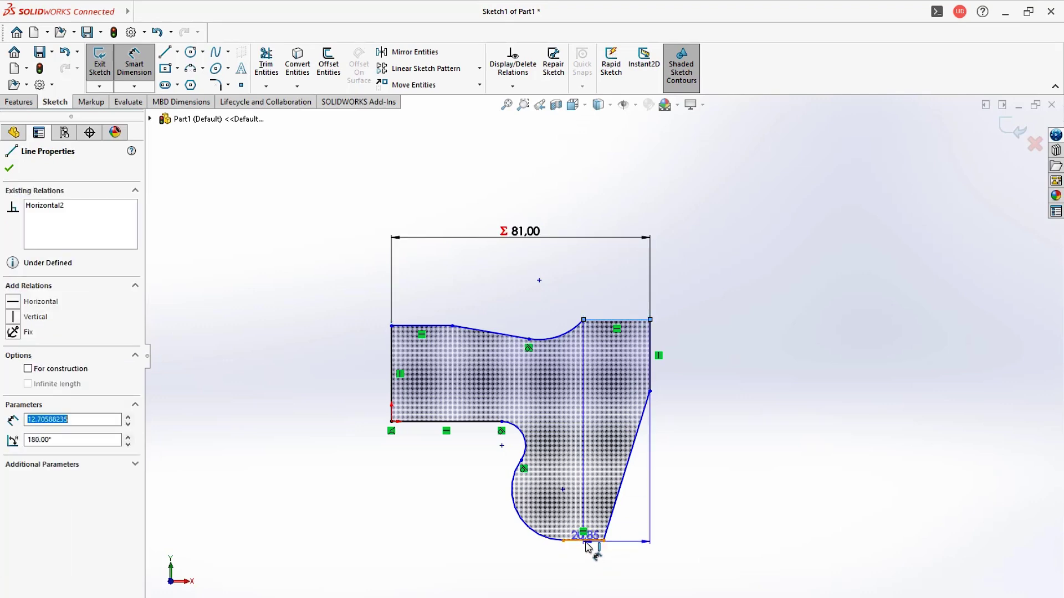
left_click(713, 435)
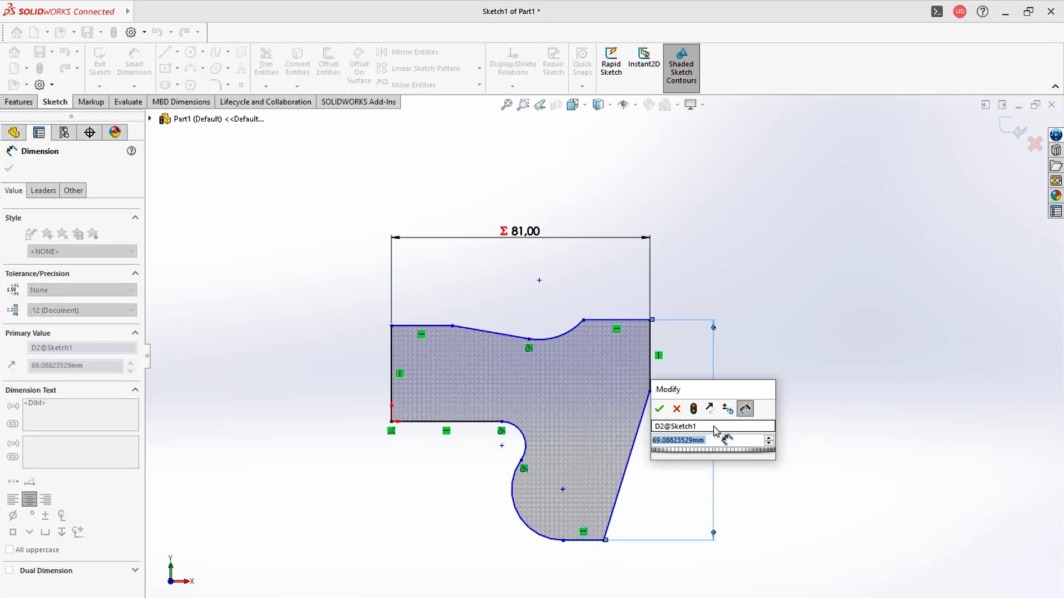
type("=\"B")
left_click(717, 459)
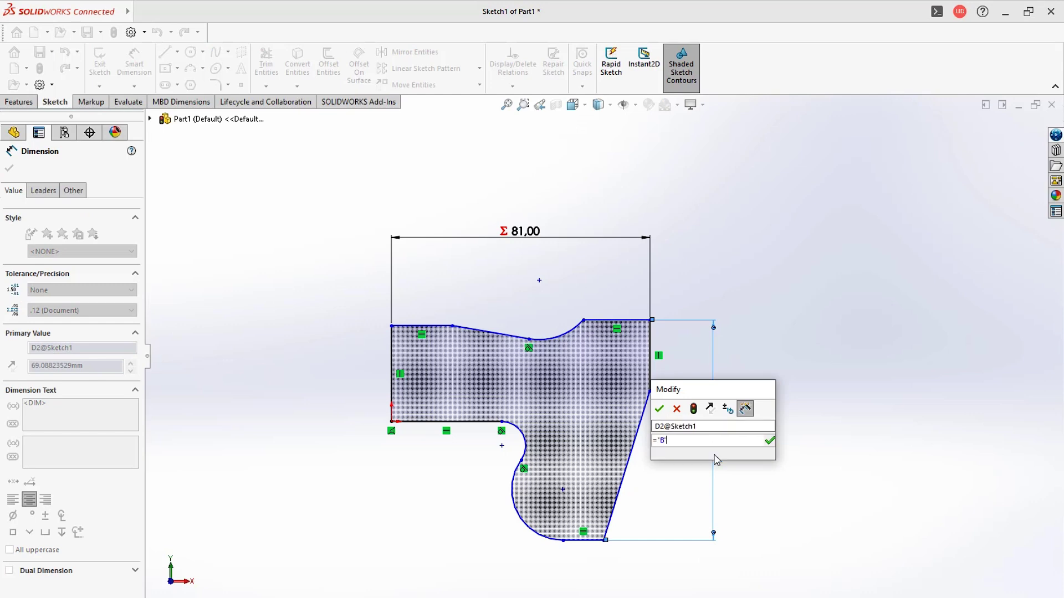
left_click(769, 441)
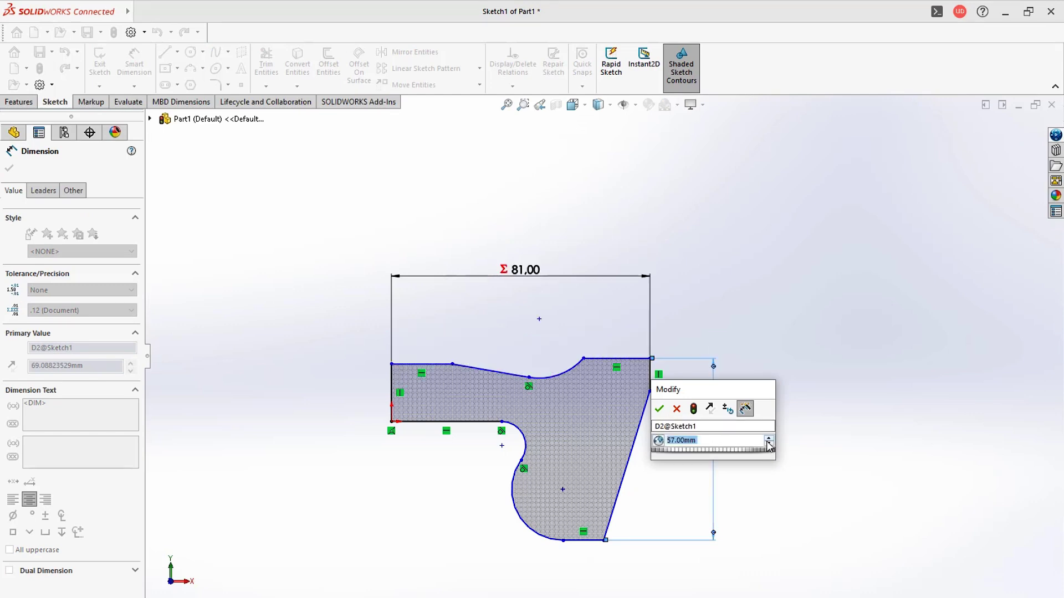
left_click(659, 410)
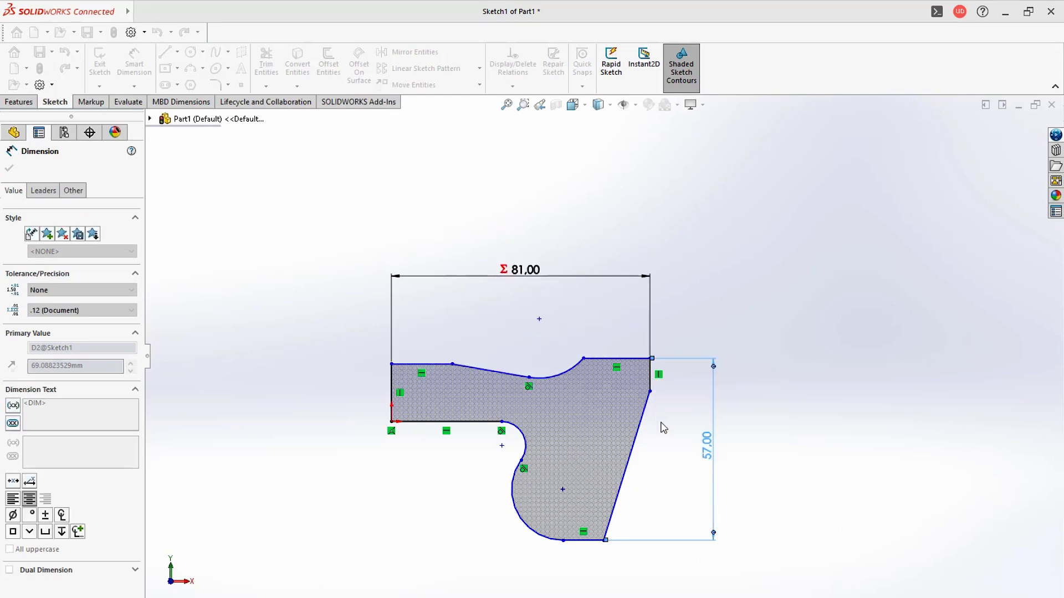
- Add the 19 notch depth and 32 left edge height dimensions
left_click(467, 427)
left_click(584, 540)
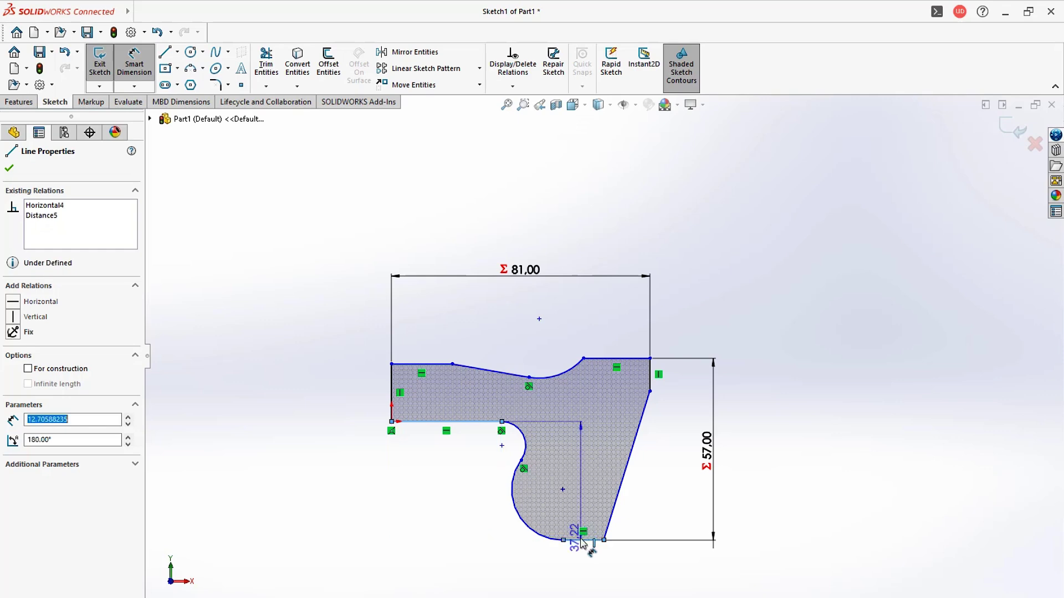
left_click(453, 501)
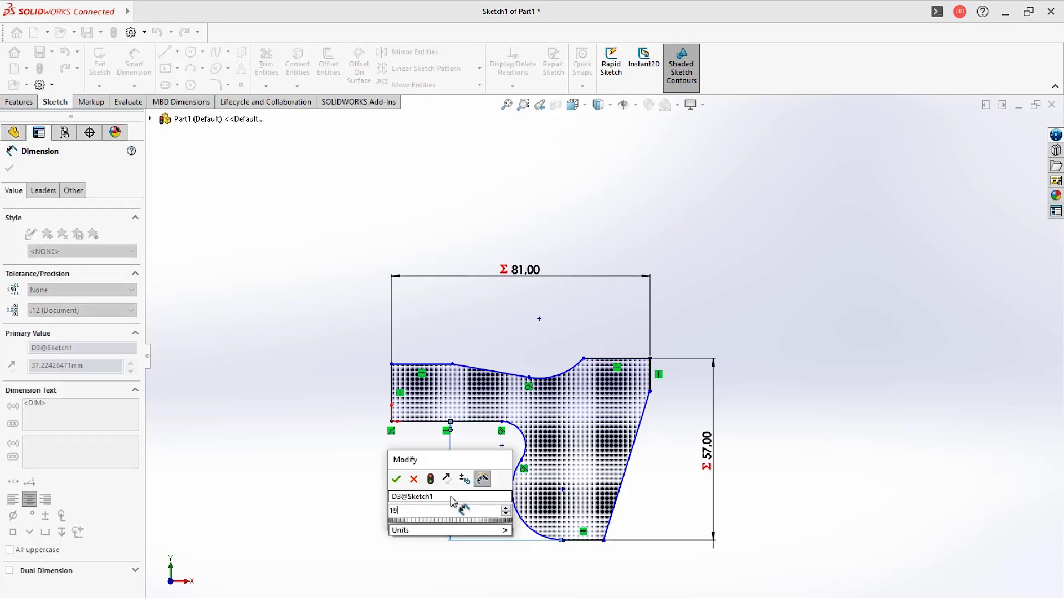
left_click(390, 380)
left_click(325, 365)
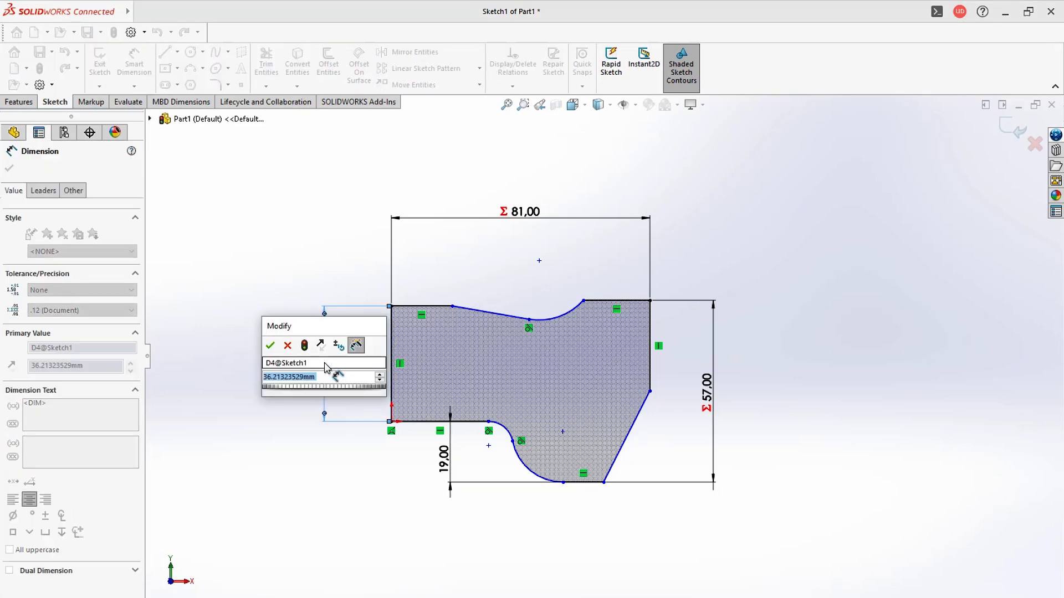
type("32")
key("Return")
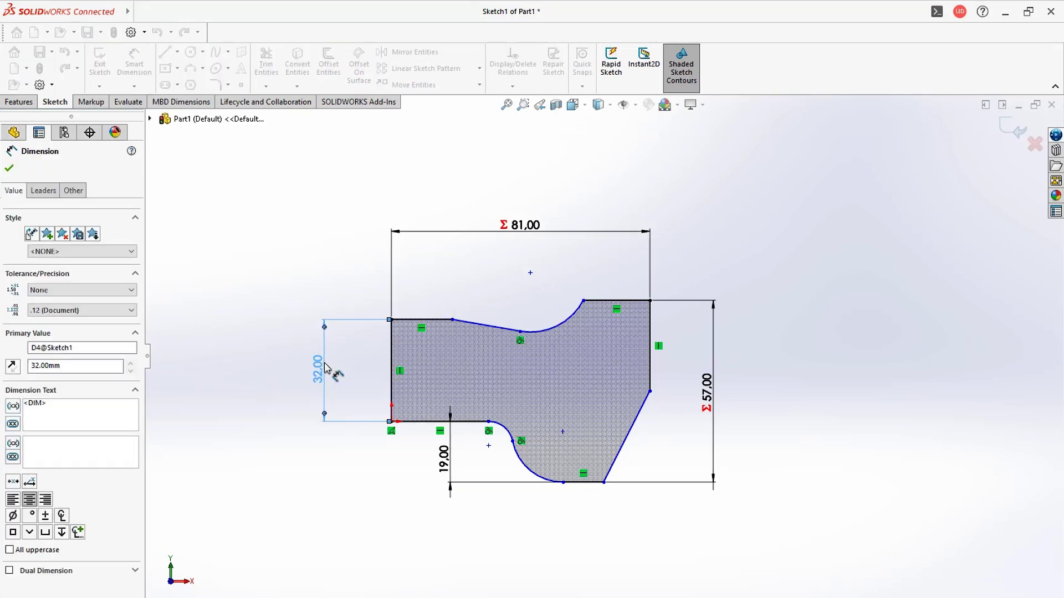
- Dimension the short top edge to 14 and the slope angle to 10°
left_click(430, 320)
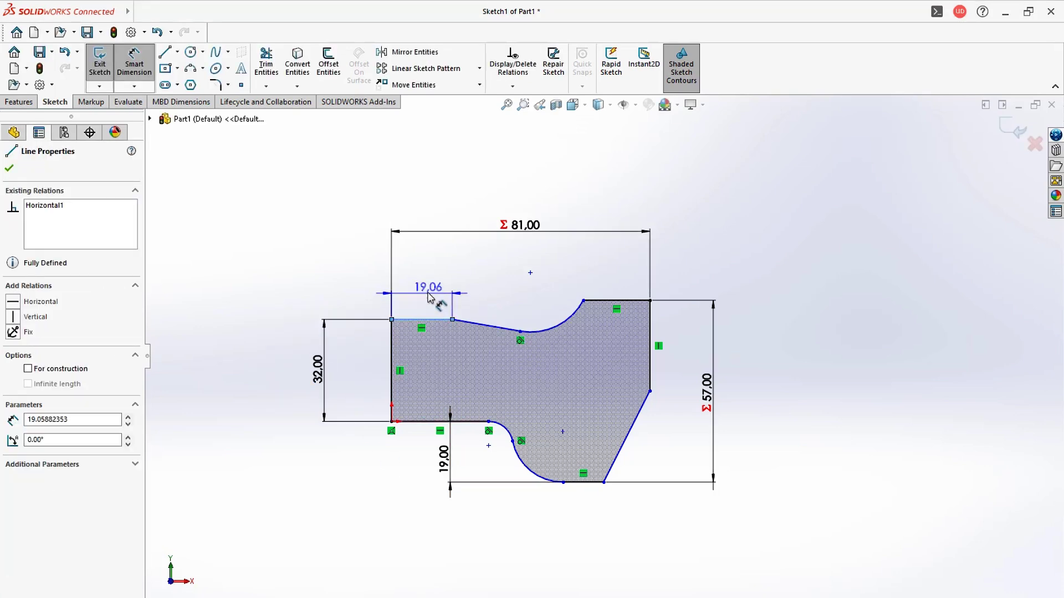
left_click(429, 289)
type("14")
key("Return")
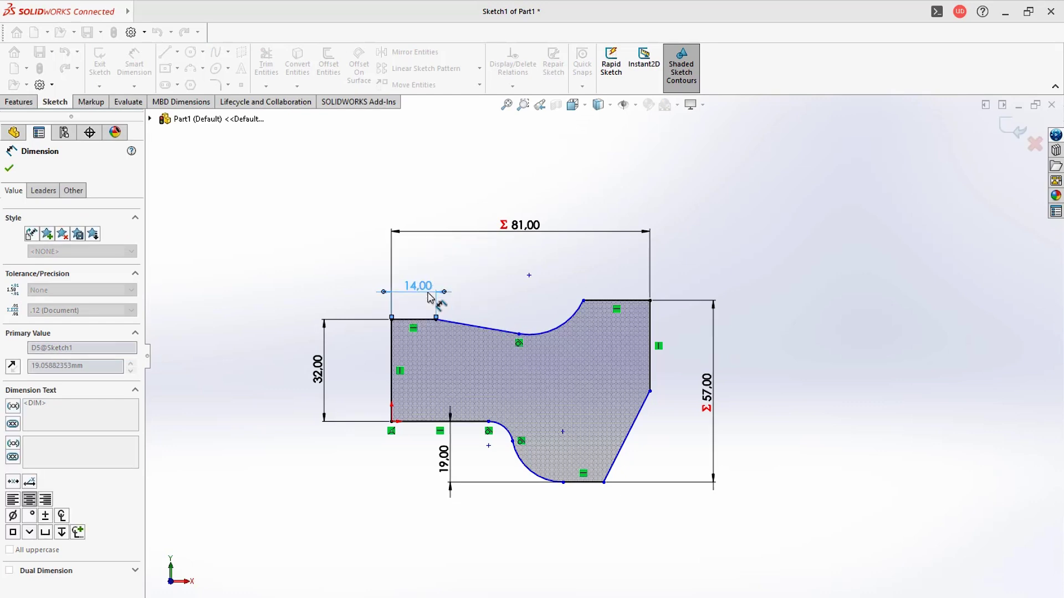
left_click(471, 332)
left_click(427, 319)
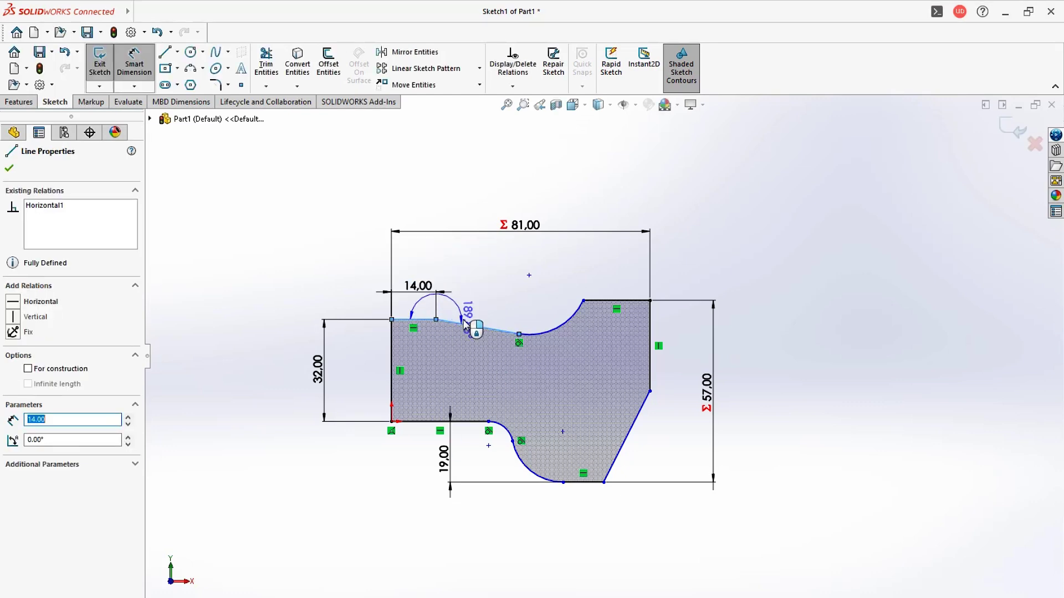
left_click(480, 327)
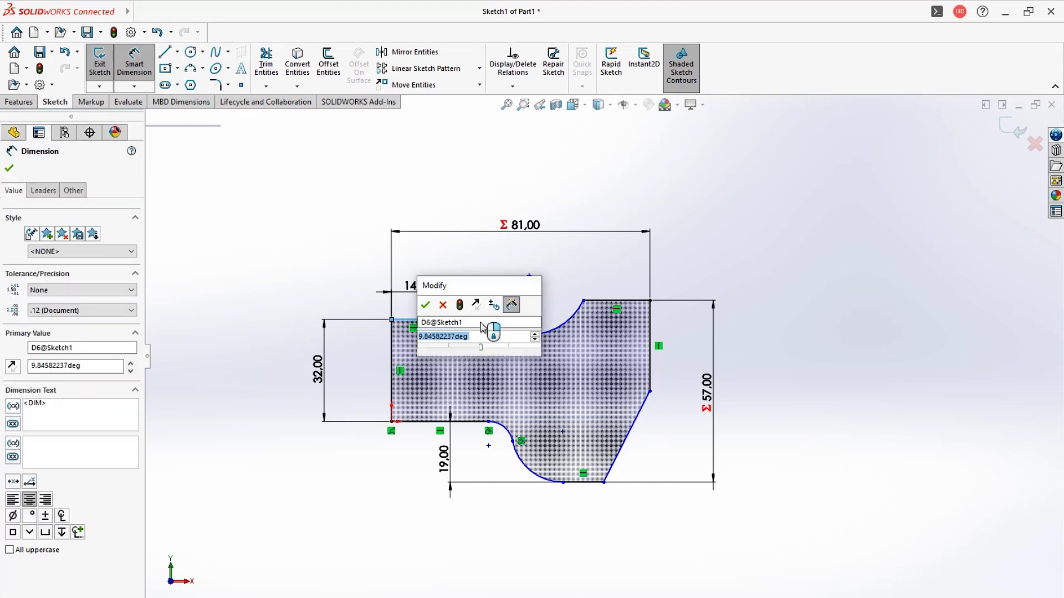
type("10")
key("Return")
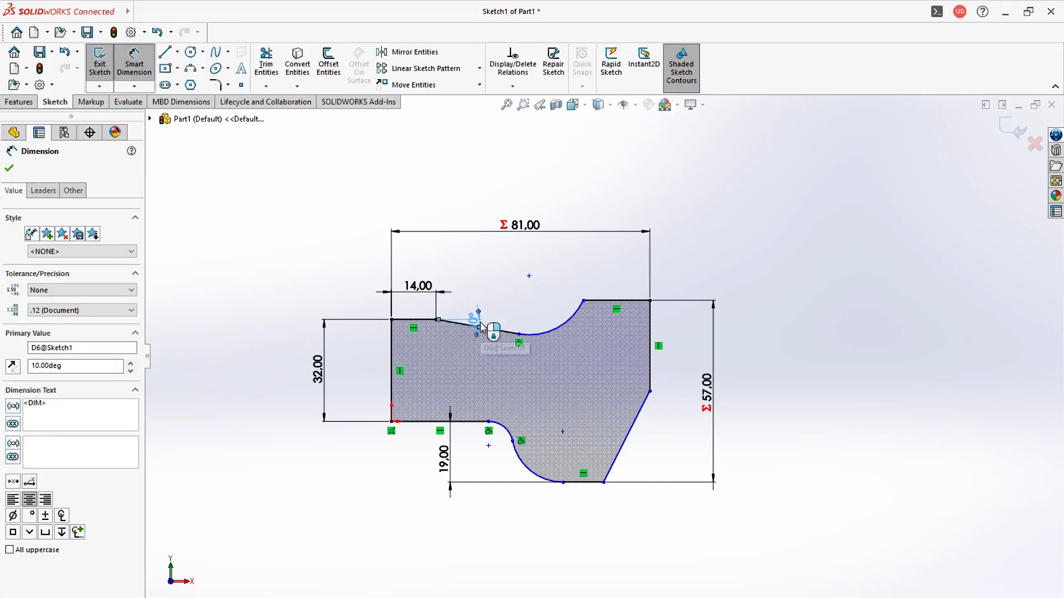
- Give the upper arc a radius of 19
scroll(471, 335, "down", 2)
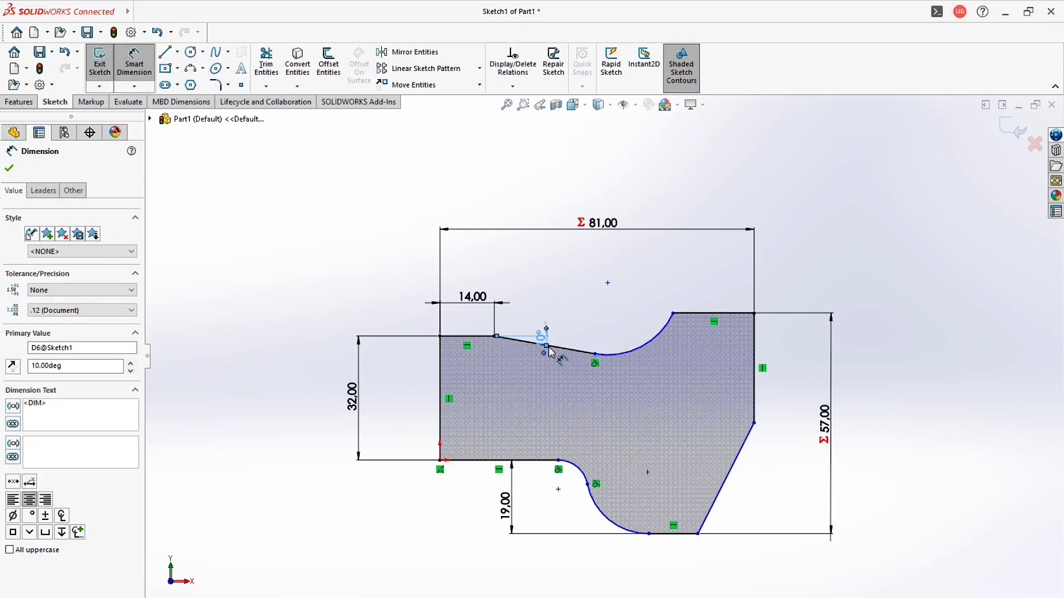
scroll(557, 357, "down", 3)
left_click(690, 348)
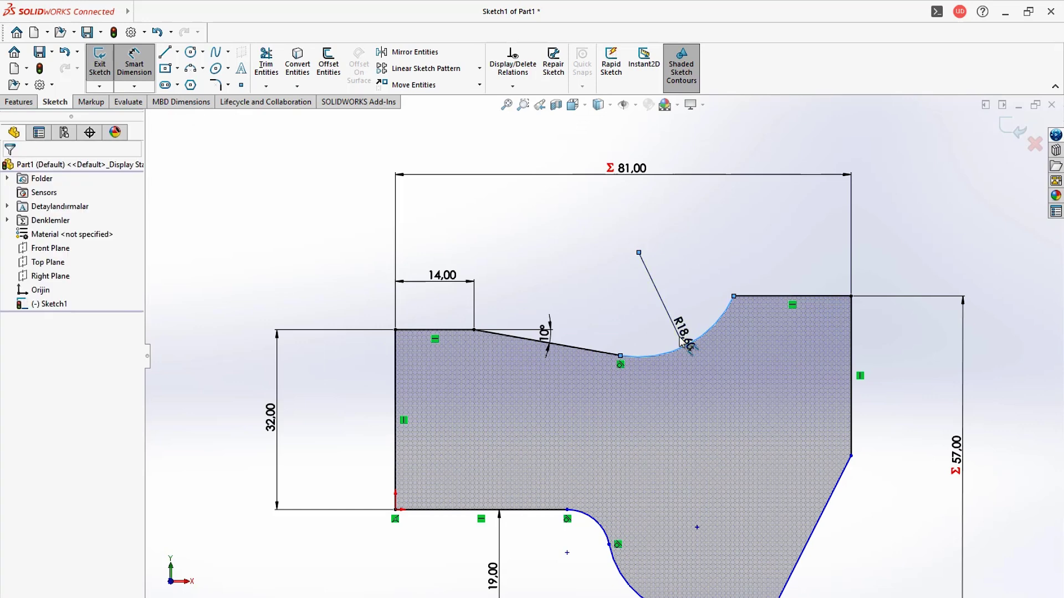
left_click(681, 339)
type("19")
key("Return")
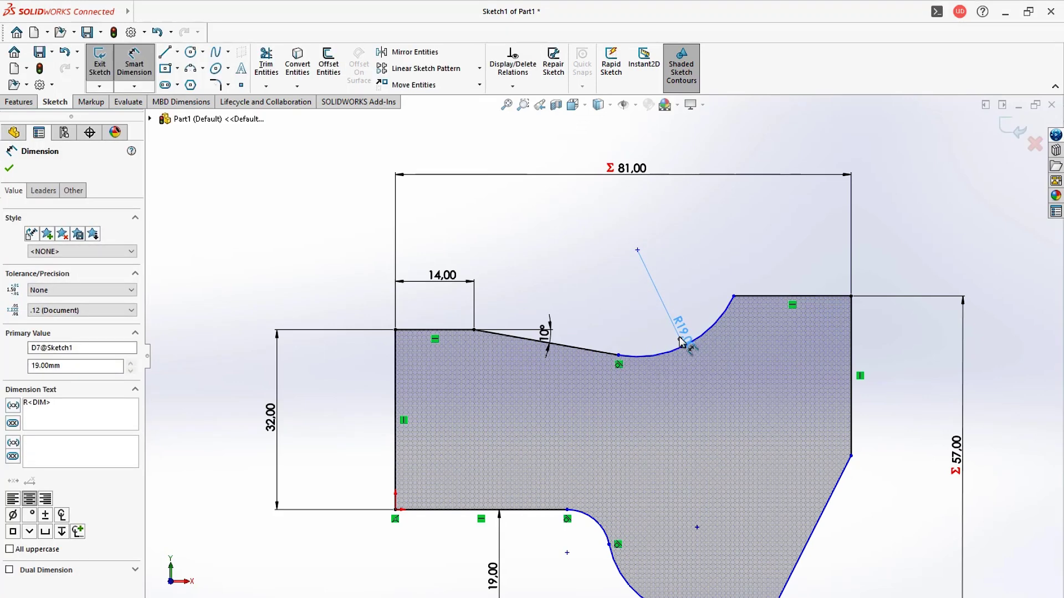
scroll(744, 386, "up", 2)
scroll(739, 381, "down", 1)
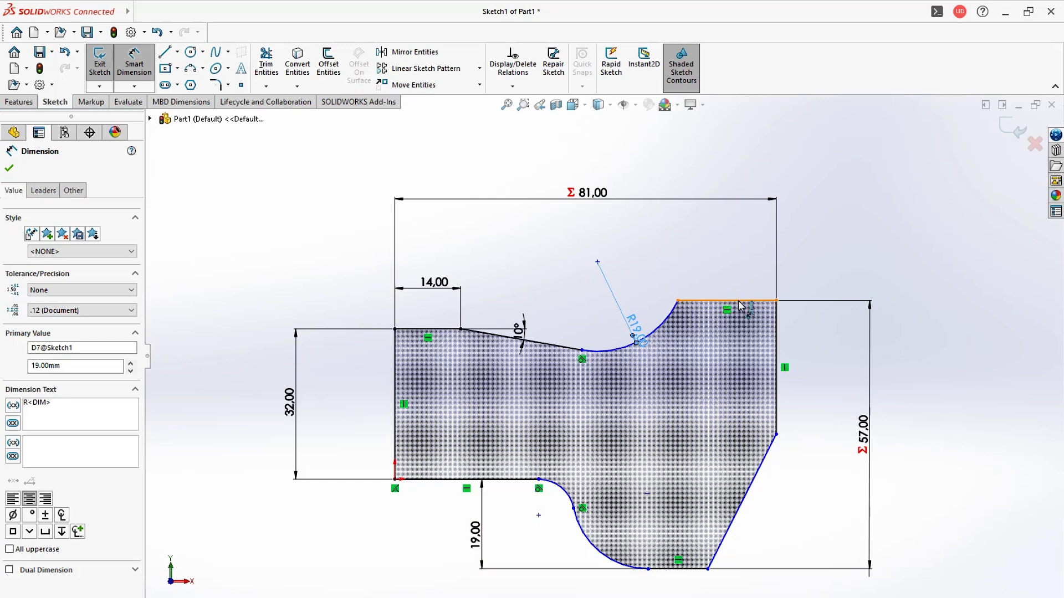
- Dimension the top right edge to 29 and the upper right vertical edge to 24
left_click(736, 299)
left_click(728, 261)
type("29")
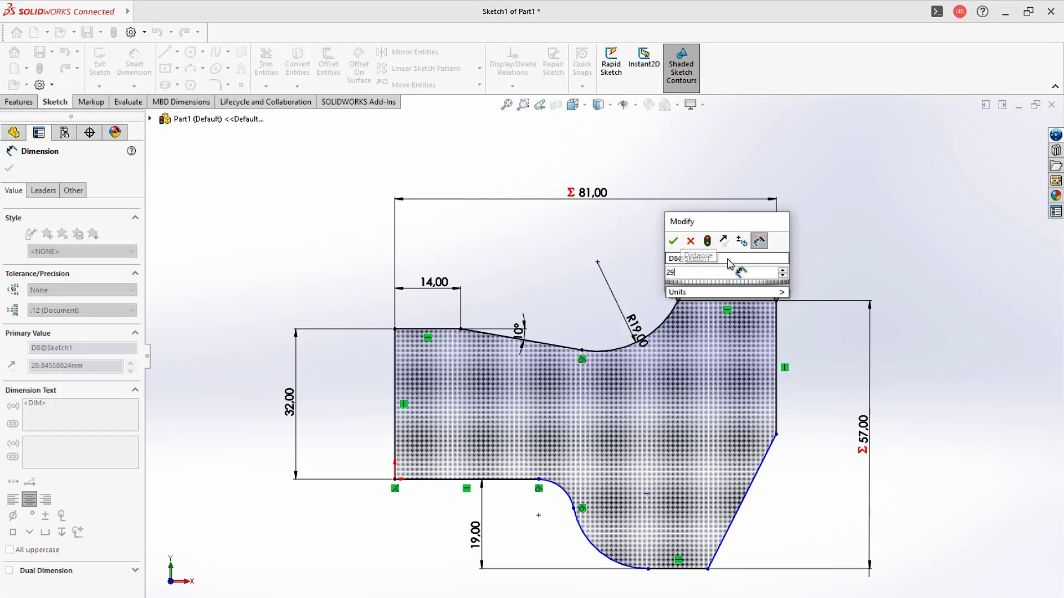
key("Return")
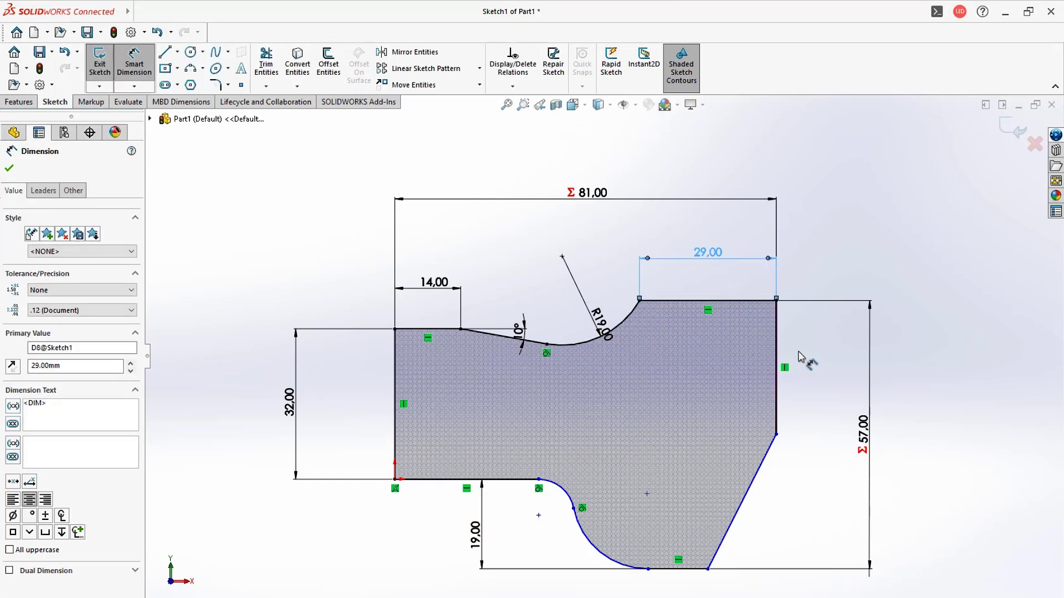
left_click(778, 362)
left_click(824, 367)
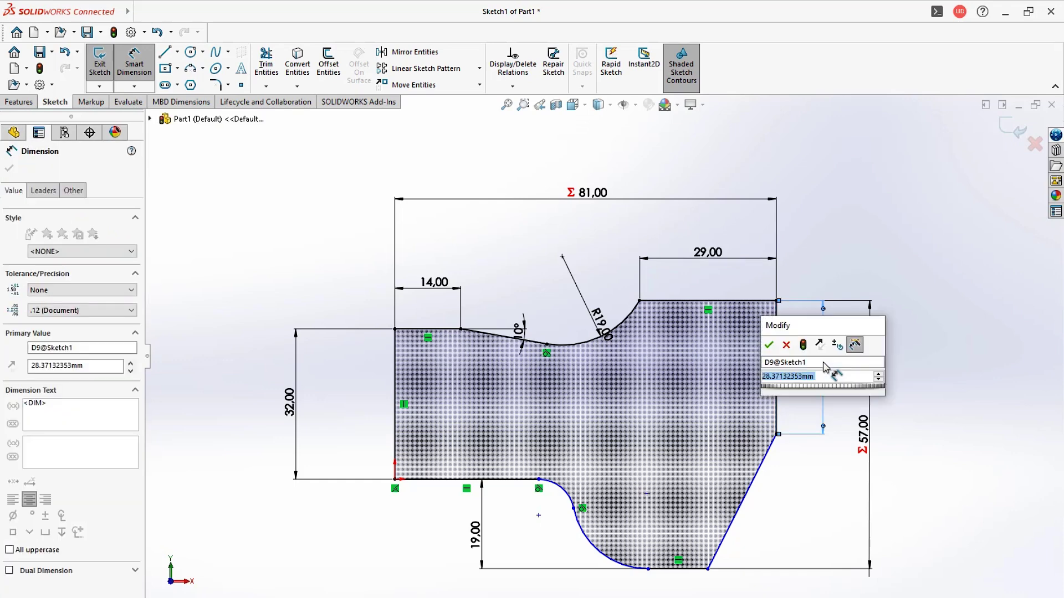
type("24")
key("Return")
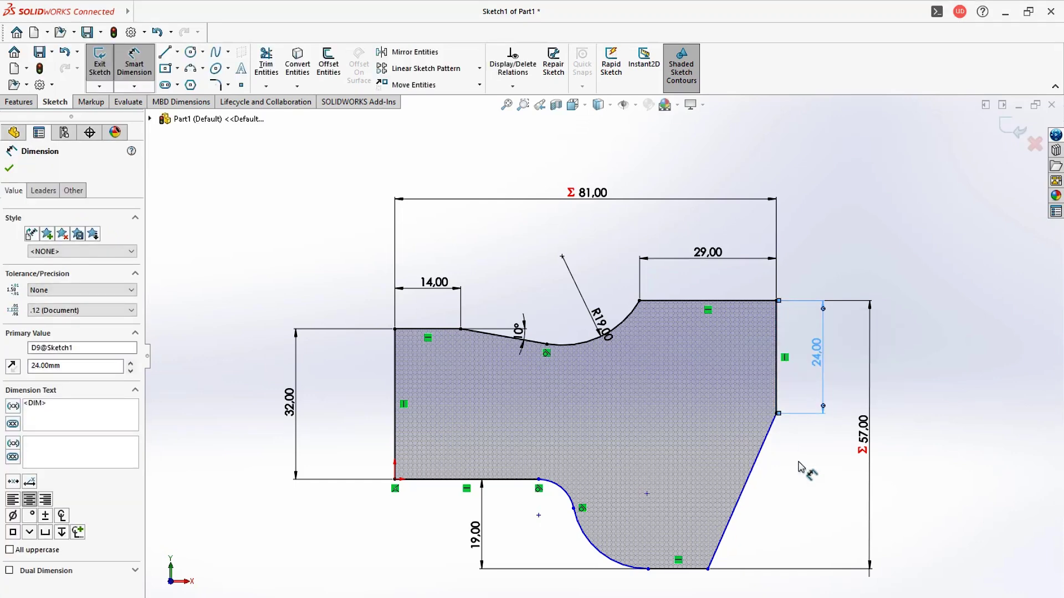
- Set the small lower arc to R5 and the larger lower arc to R29
left_click(567, 492)
left_click(557, 505)
type("5")
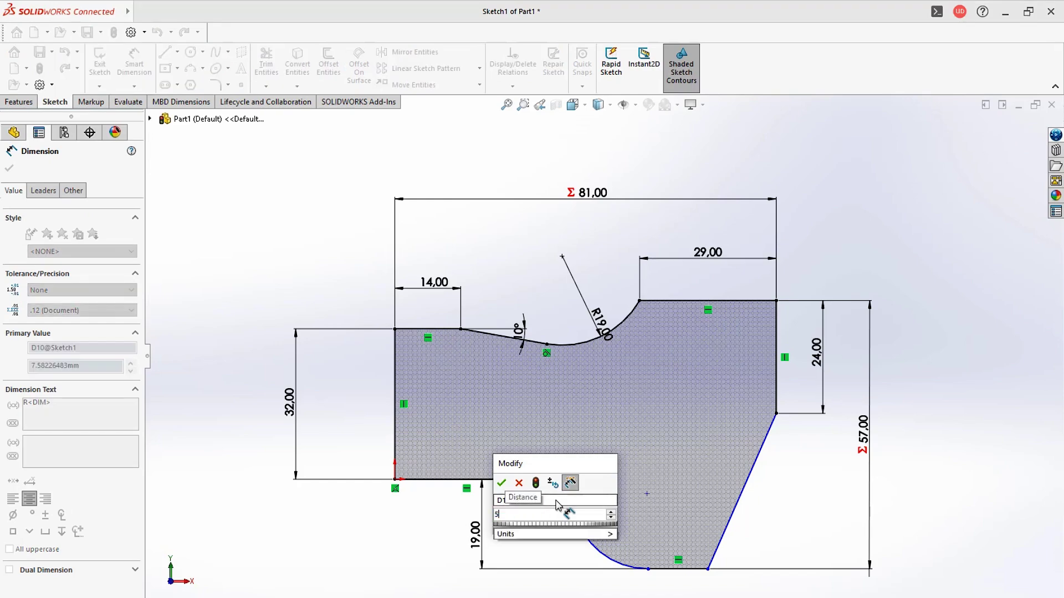
key("Return")
scroll(551, 540, "down", 3)
left_click(637, 546)
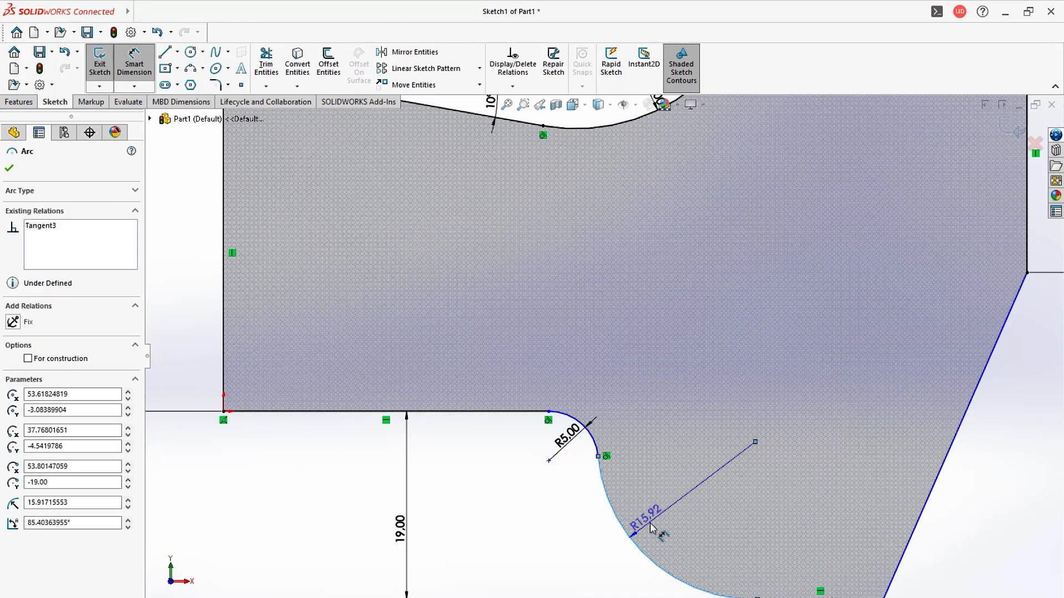
left_click(652, 529)
type("29")
key("Return")
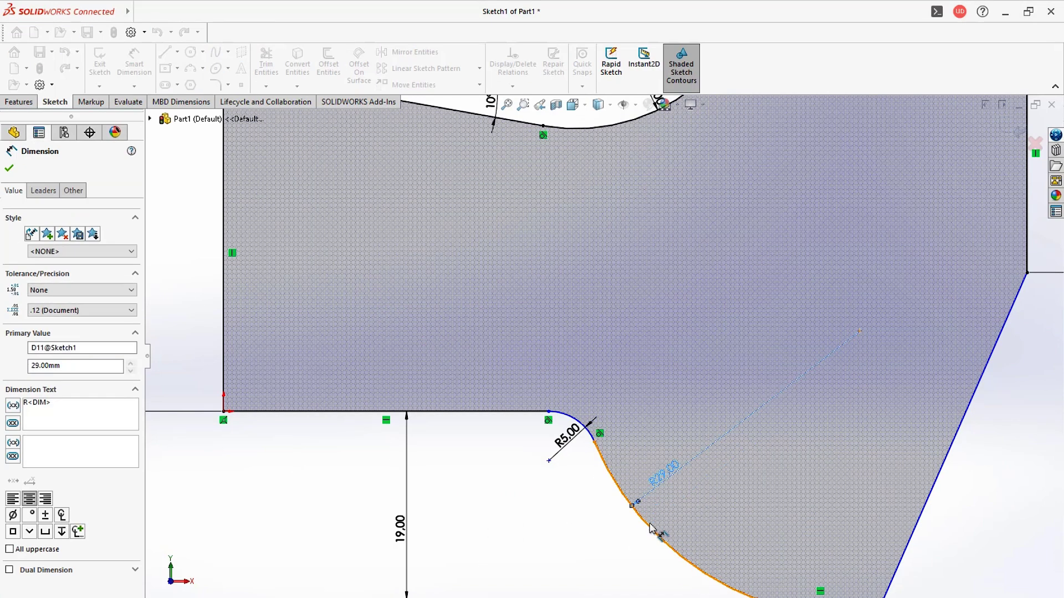
key("f")
scroll(774, 432, "down", 2)
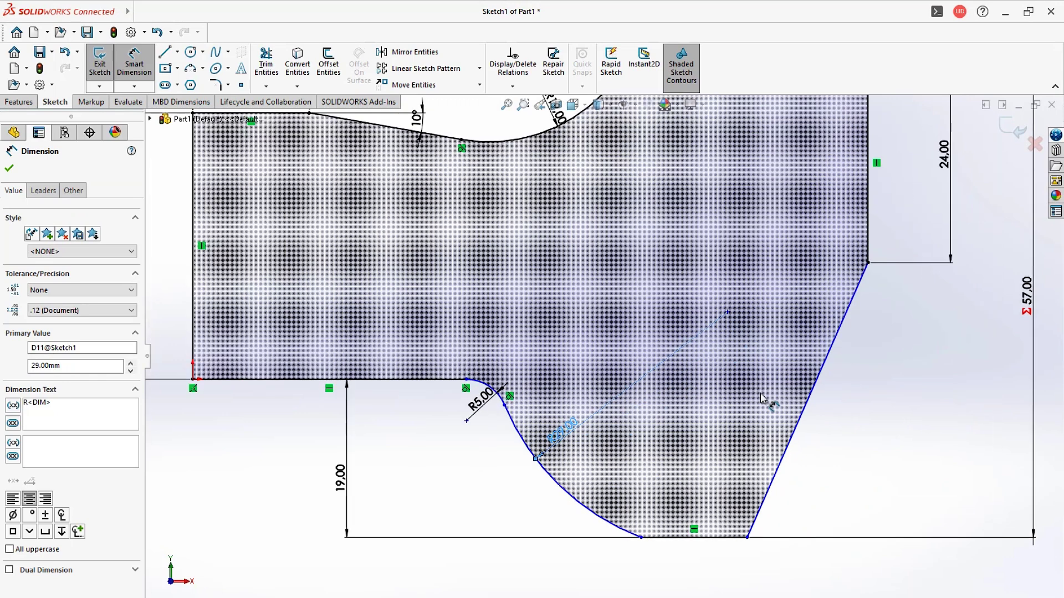
scroll(756, 387, "up", 1)
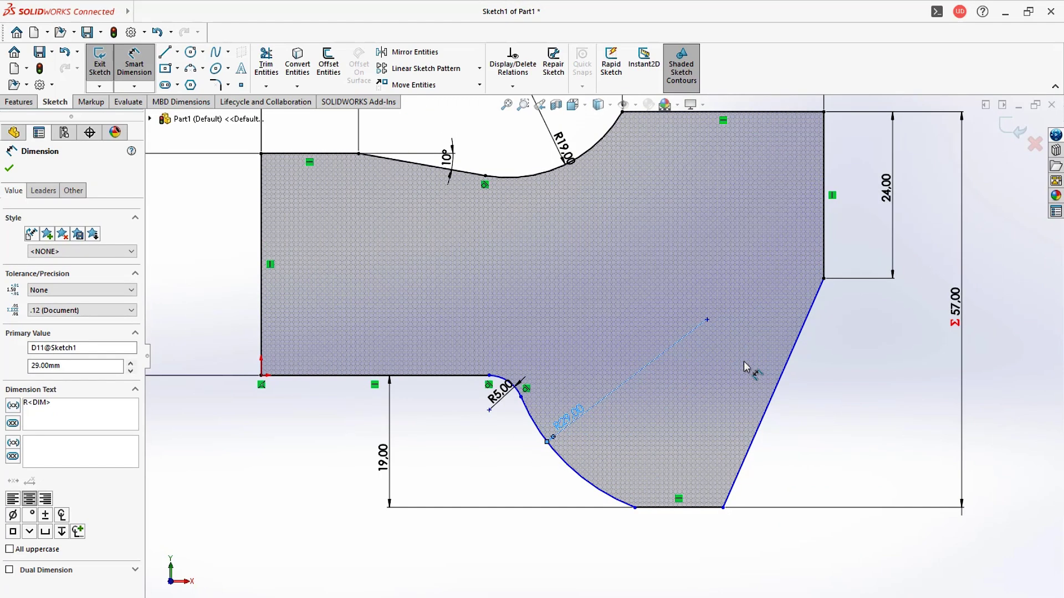
- Make the R29 arc centre coincident with the slanted edge
key("Escape")
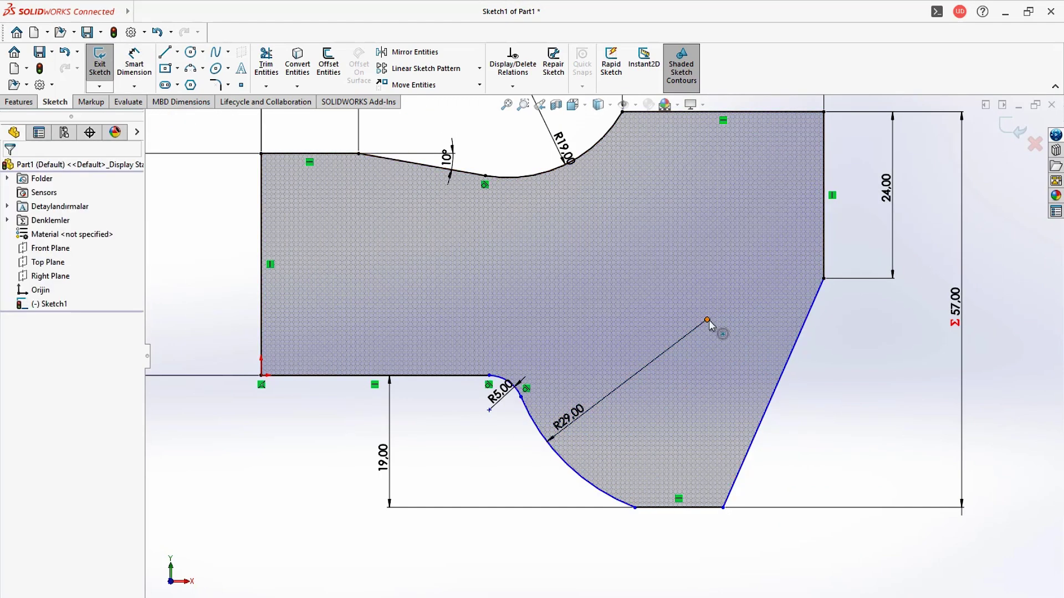
left_click(707, 320)
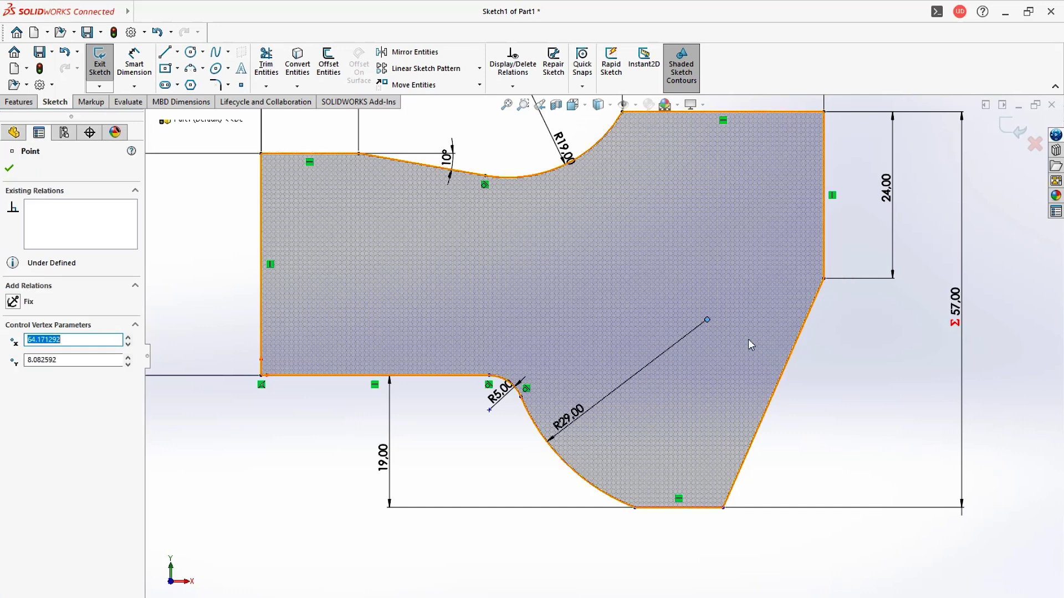
left_click(789, 368, "ctrl")
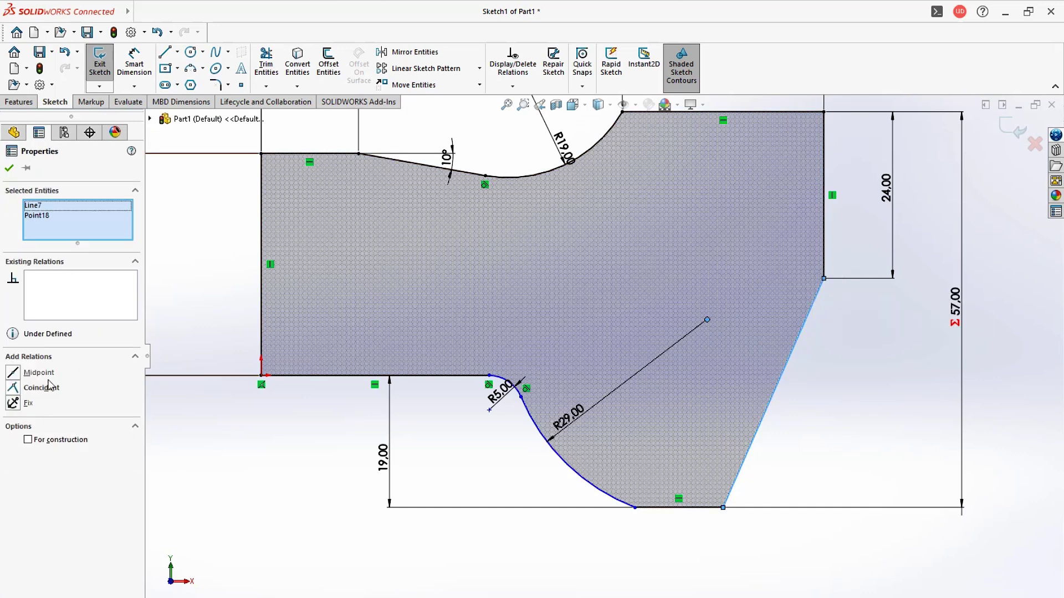
left_click(13, 388)
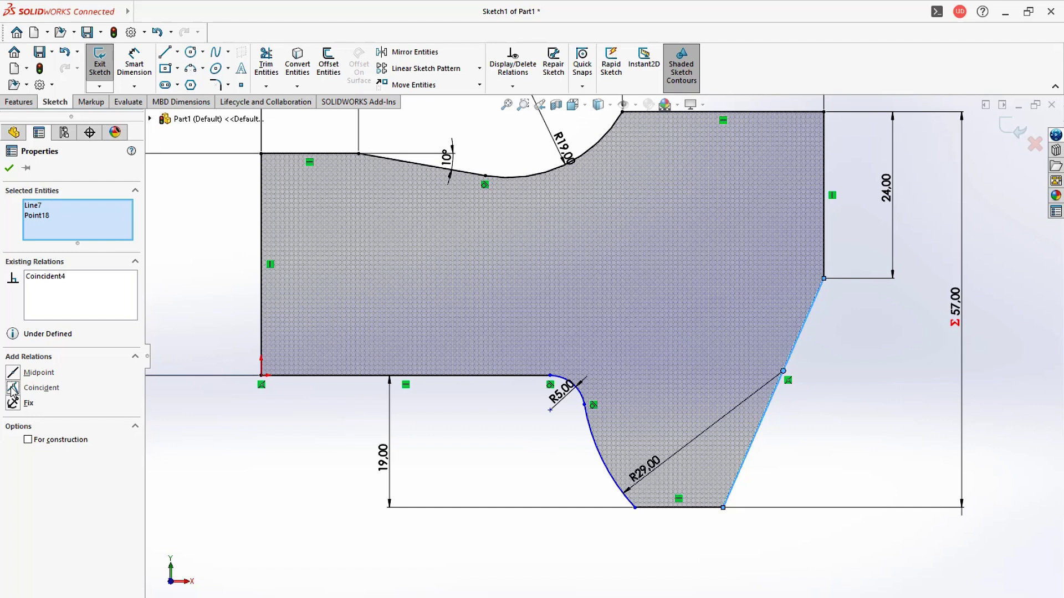
left_click(12, 171)
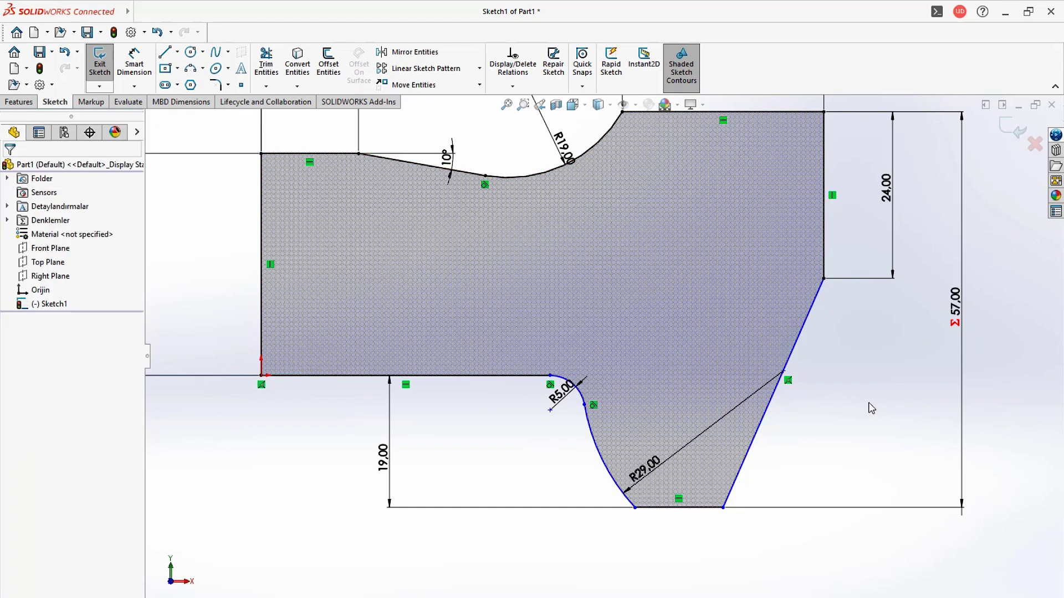
- Dimension the arc centre 19 mm above the bottom edge
left_click(134, 61)
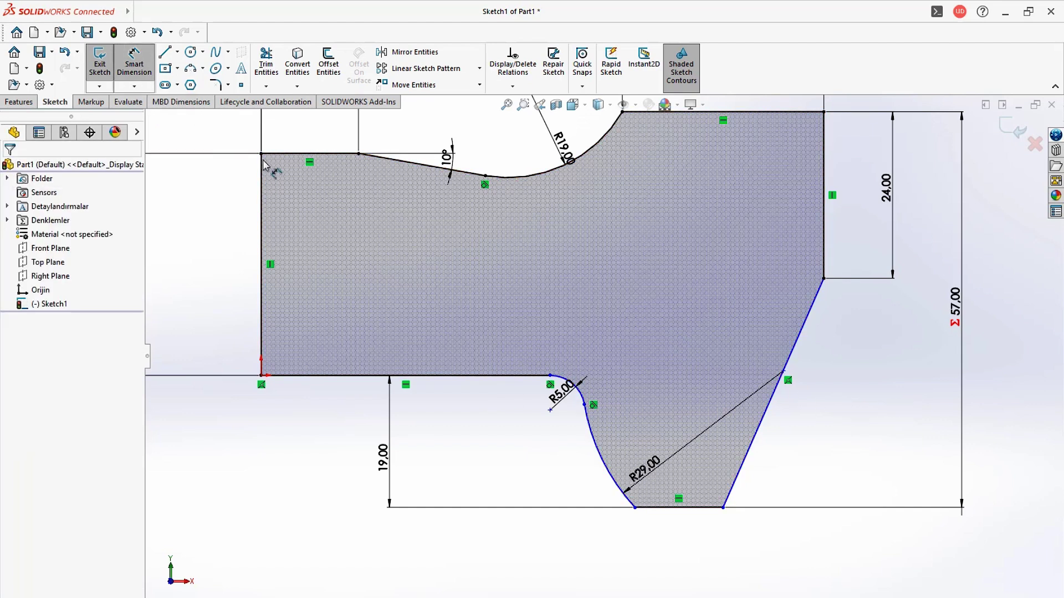
left_click(782, 371)
left_click(713, 507)
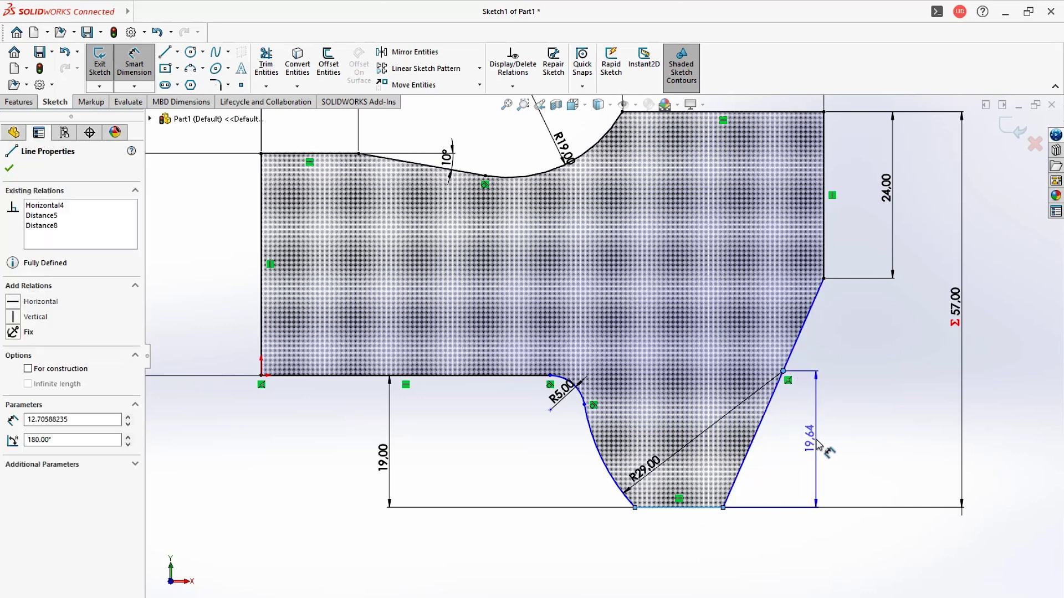
left_click(816, 443)
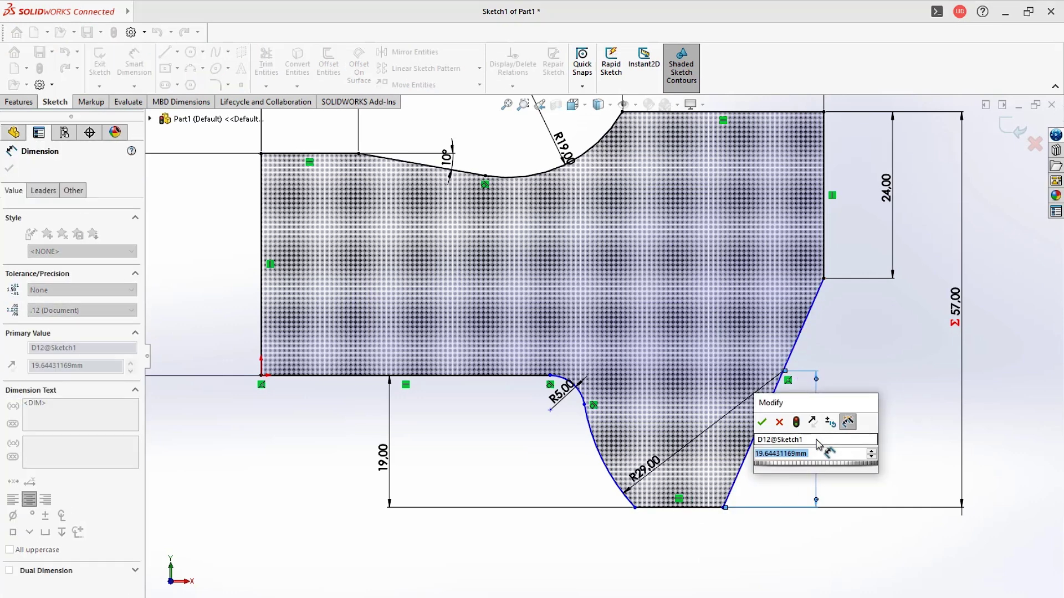
type("19")
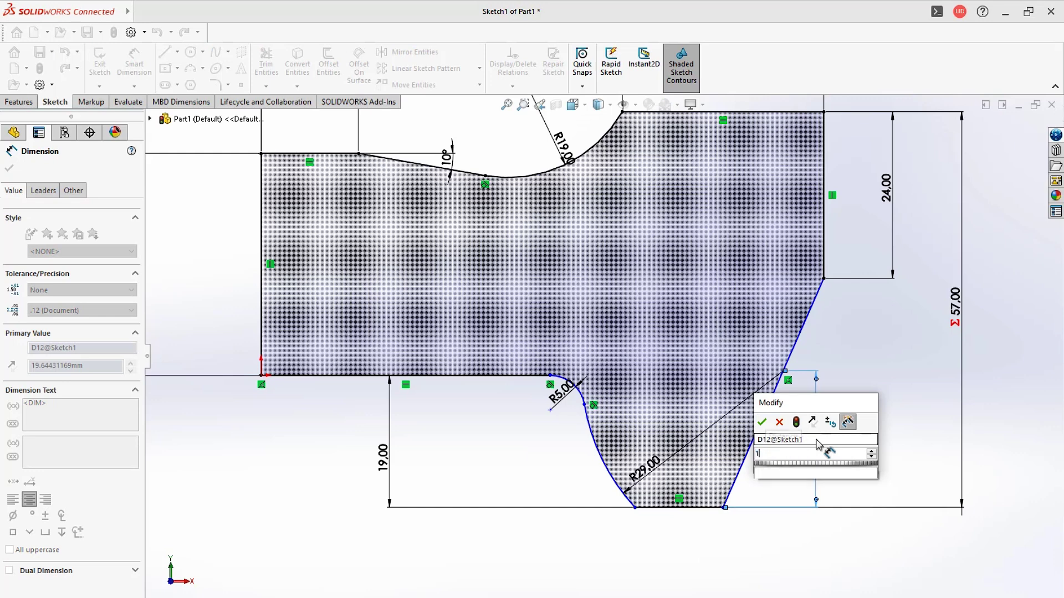
key("Return")
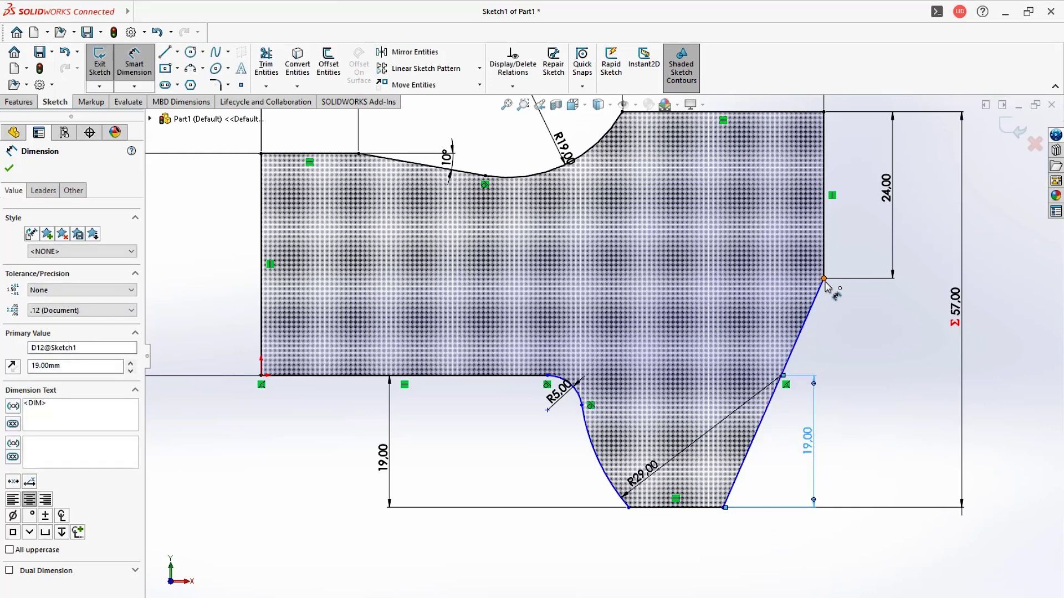
- Dimension the slanted edge's lower end 29 mm from the right-side corner
left_click(823, 279)
left_click(724, 507)
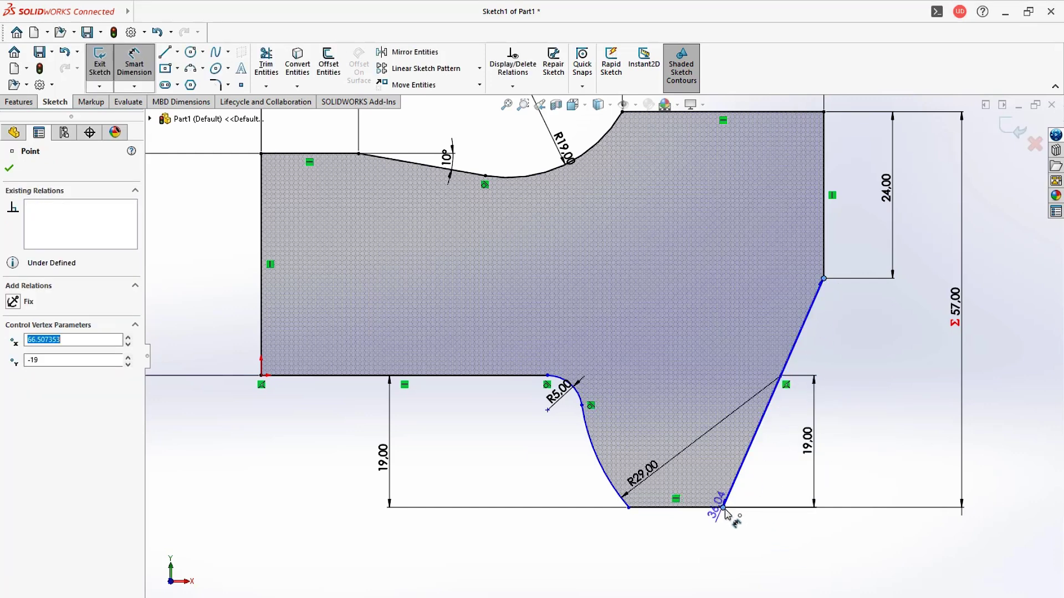
left_click(776, 550)
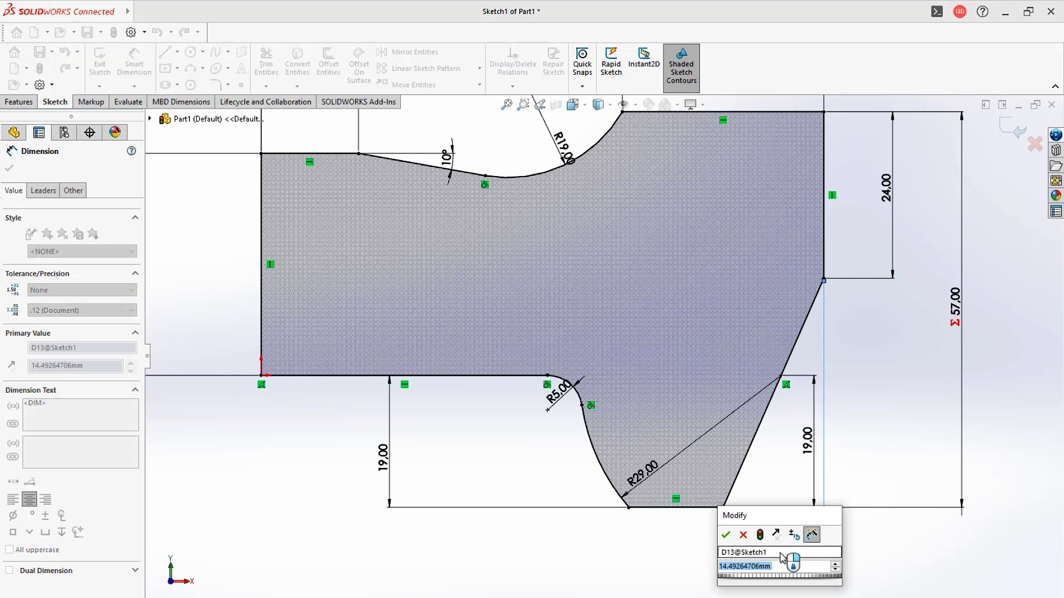
type("29")
key("Return")
key("f")
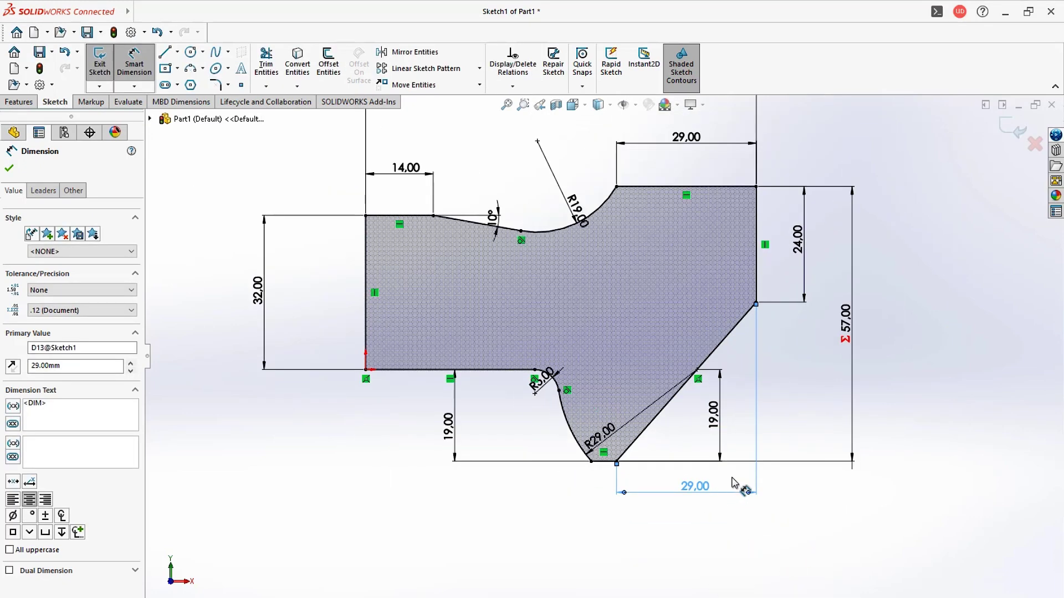
key("Escape")
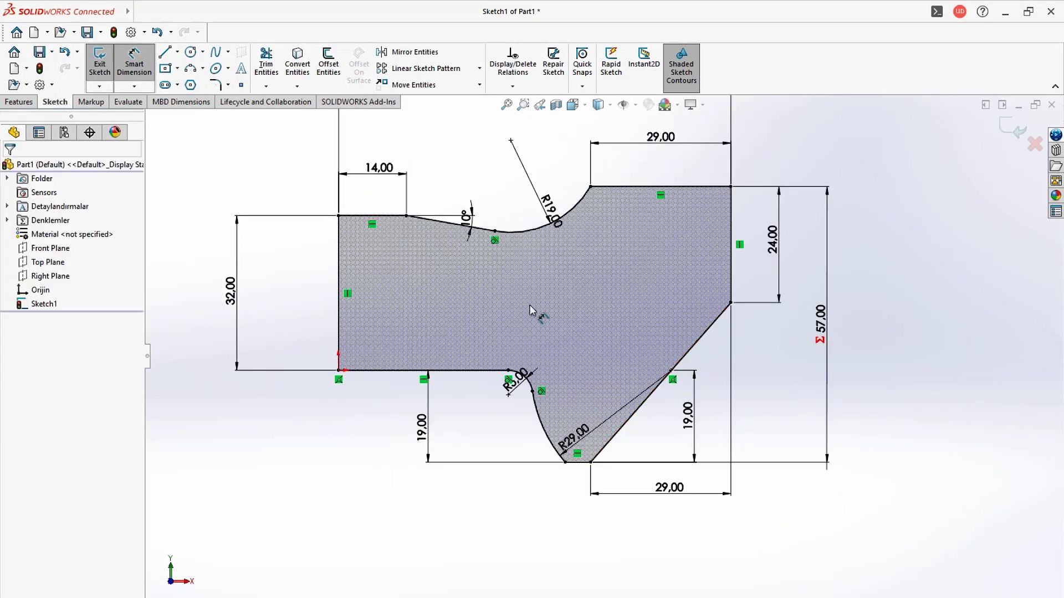
- Add 7 mm distance-angle chamfers to the profile's top-left and bottom-left corners
key("f")
left_click(227, 85)
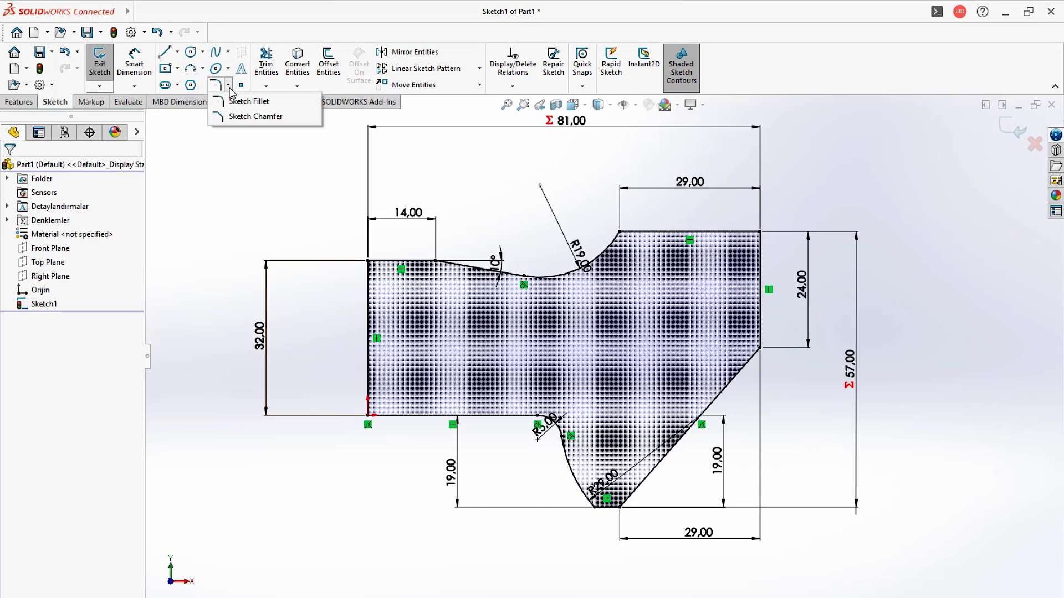
left_click(237, 118)
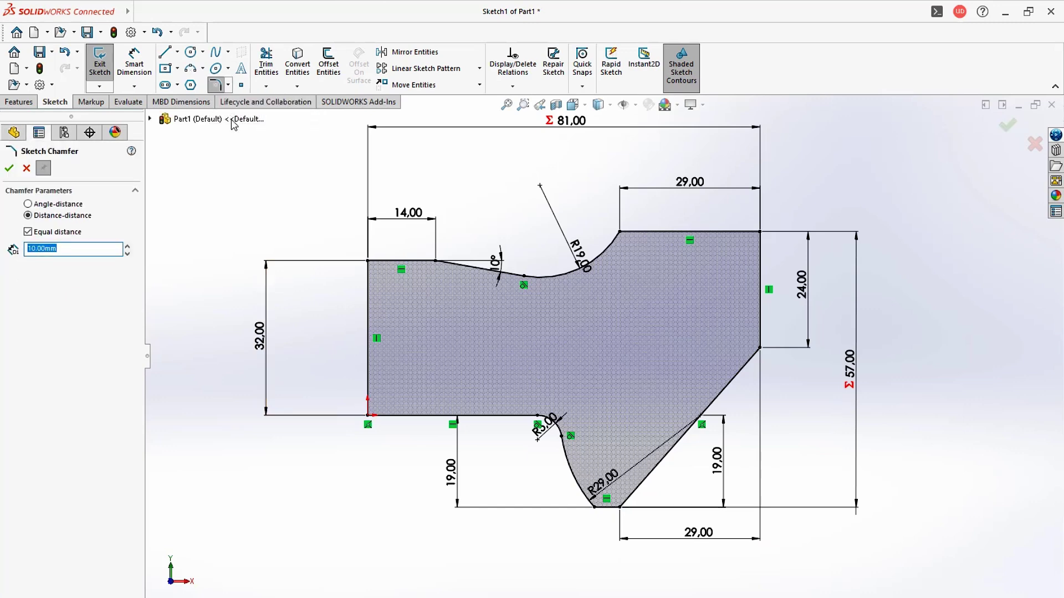
left_click(28, 204)
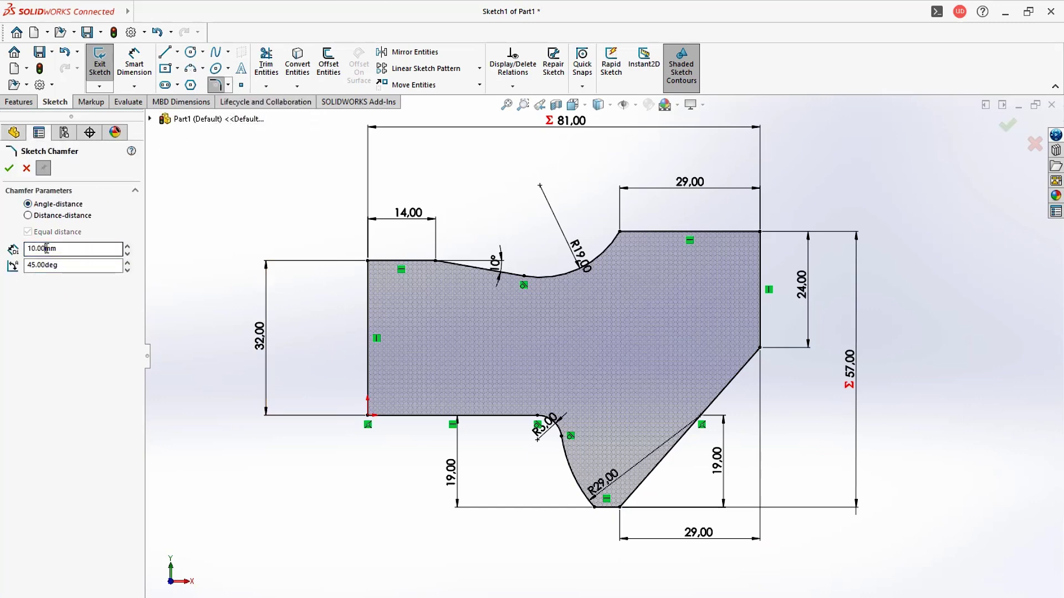
type("7")
left_click(368, 262)
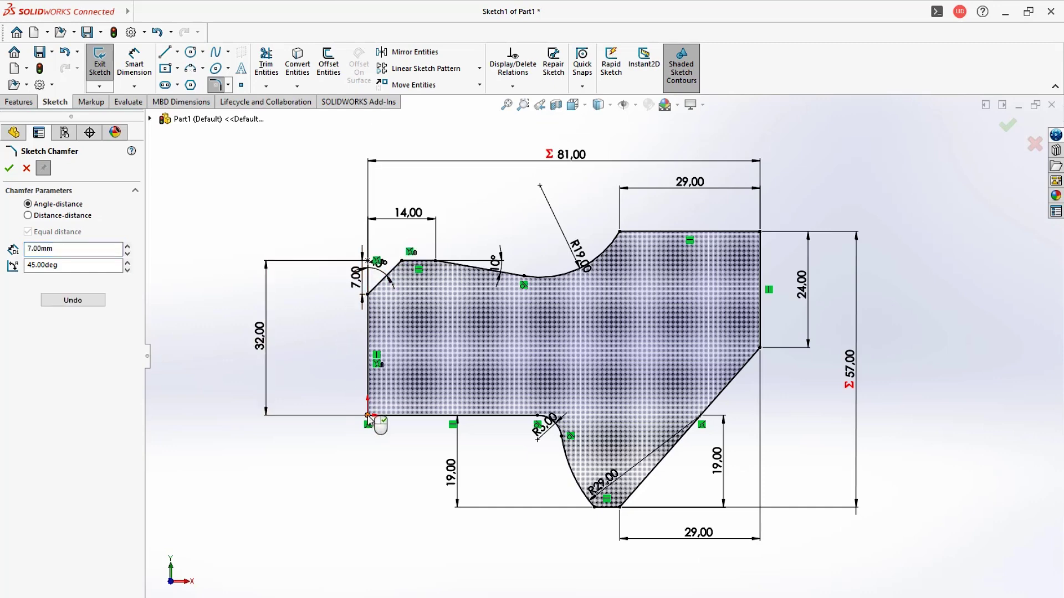
left_click(367, 415)
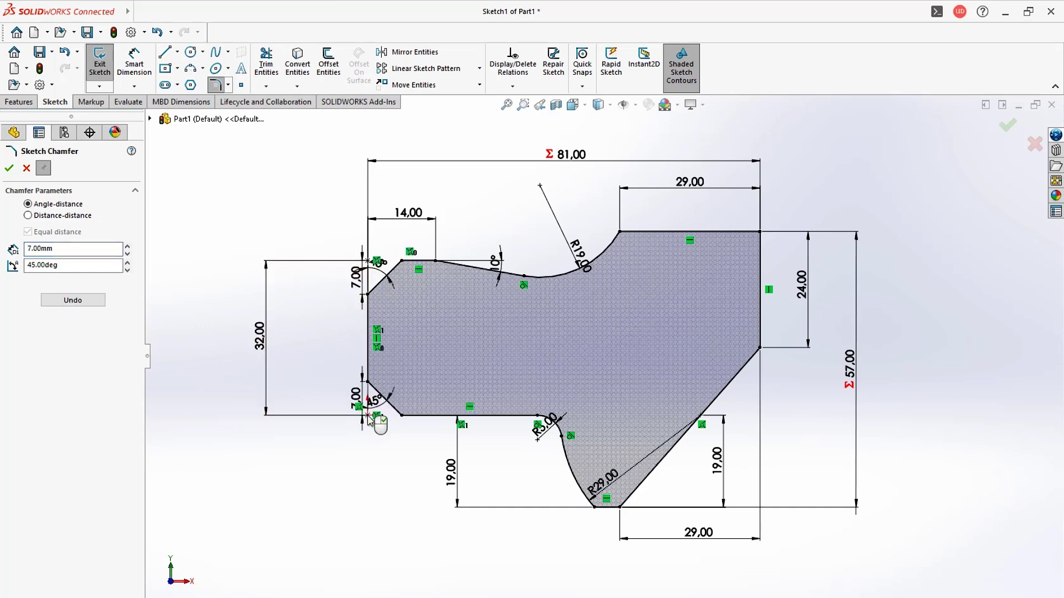
left_click(10, 169)
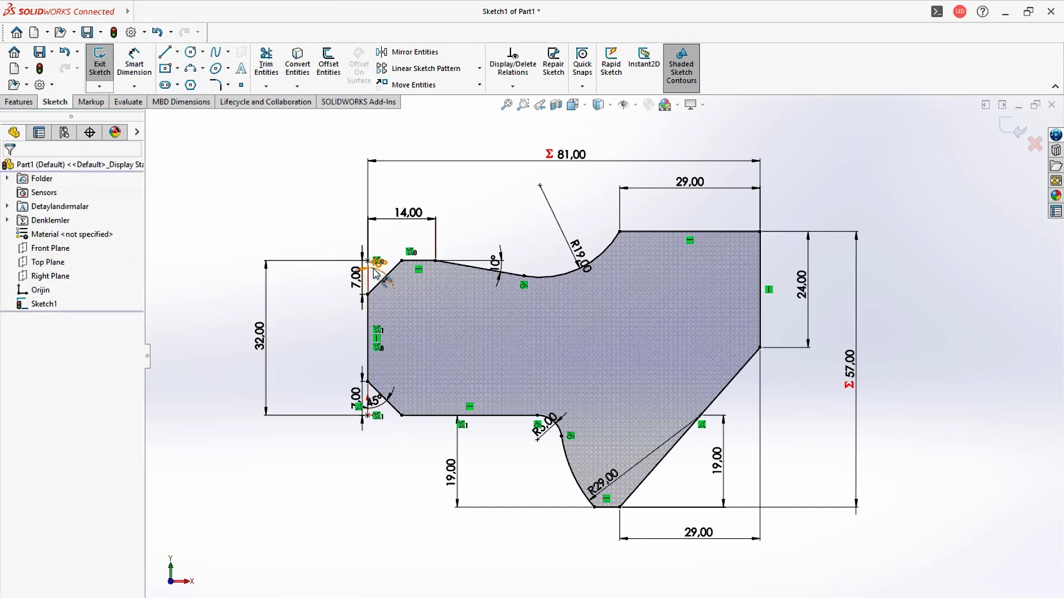
scroll(382, 263, "down", 2)
- Add a 5 mm, 45° chamfer to the profile's top-right corner
key("f")
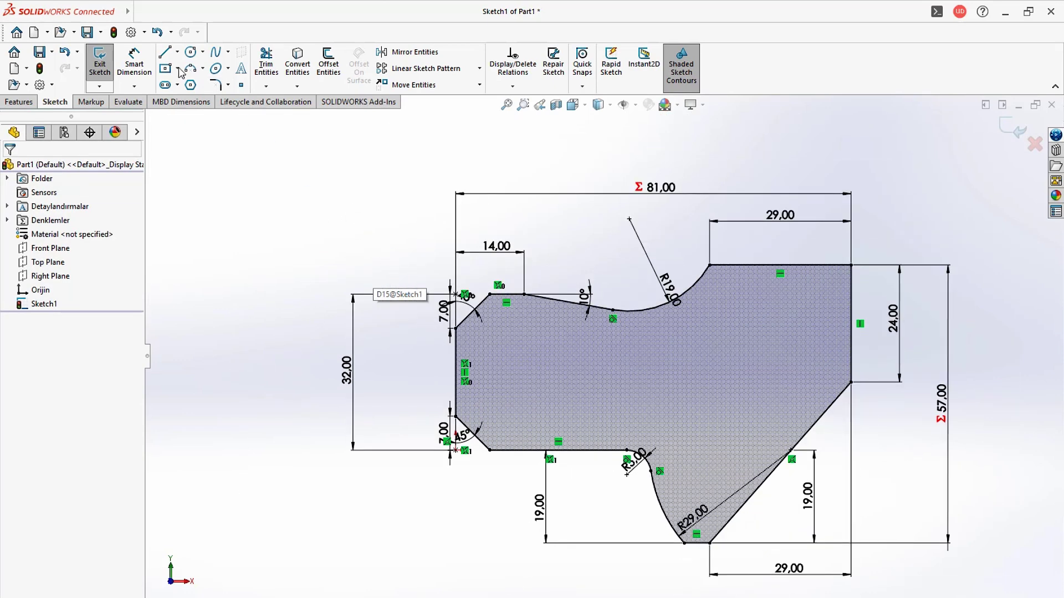
left_click(202, 69)
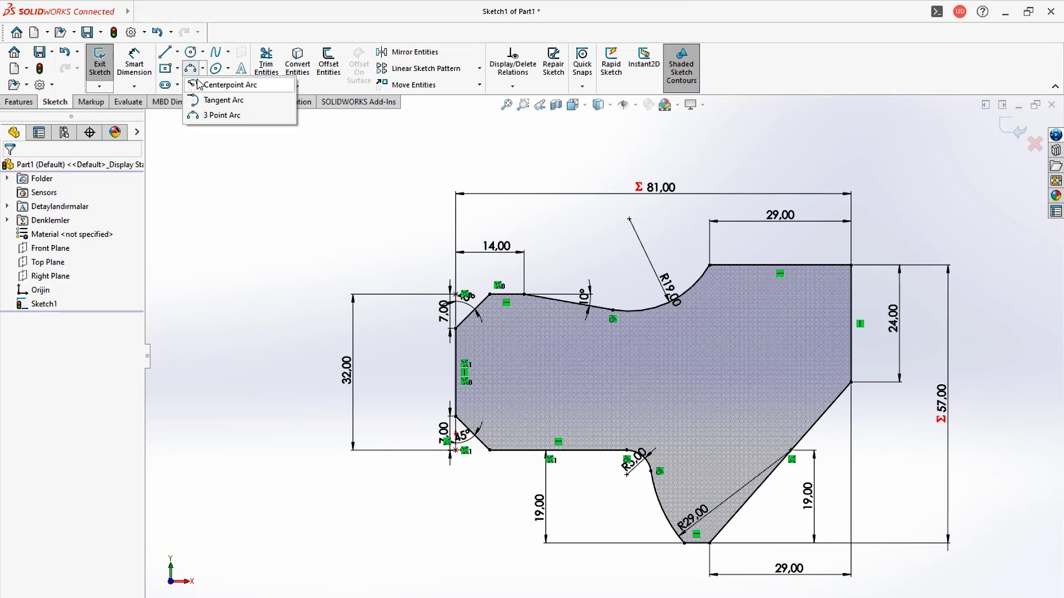
left_click(228, 85)
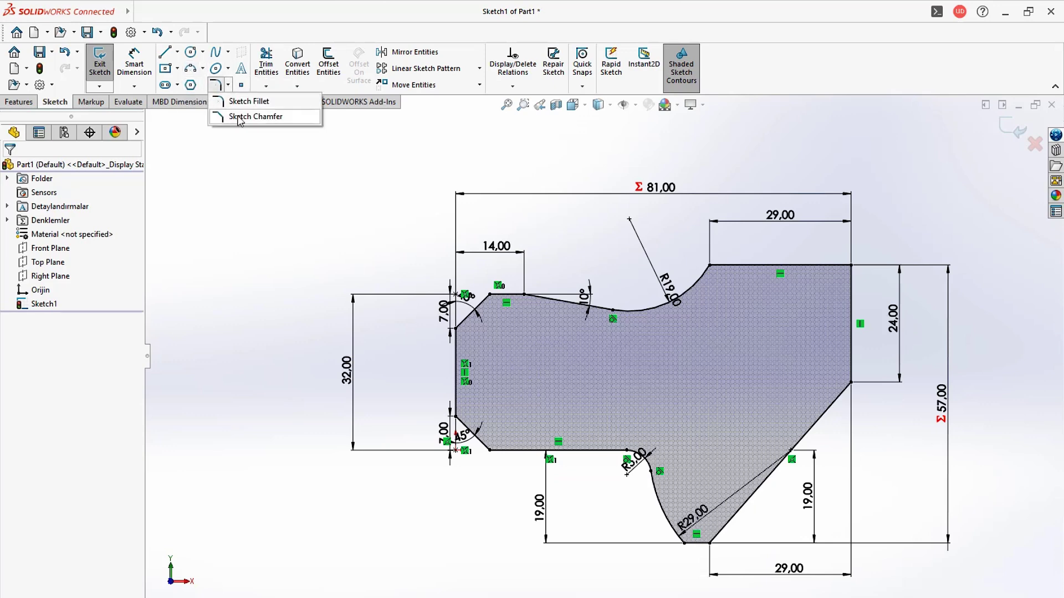
left_click(255, 117)
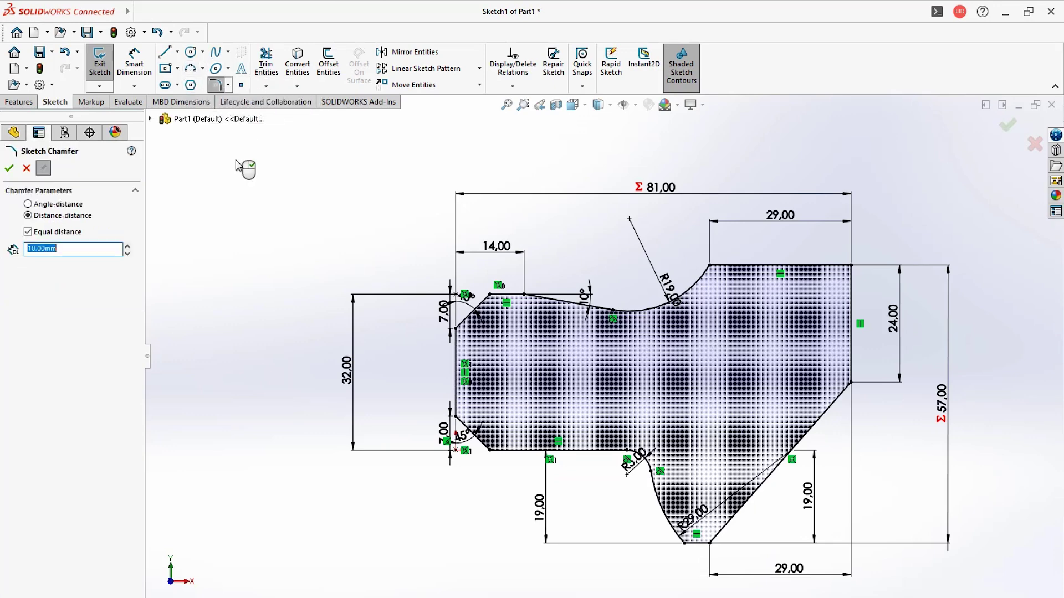
left_click(29, 205)
type("5")
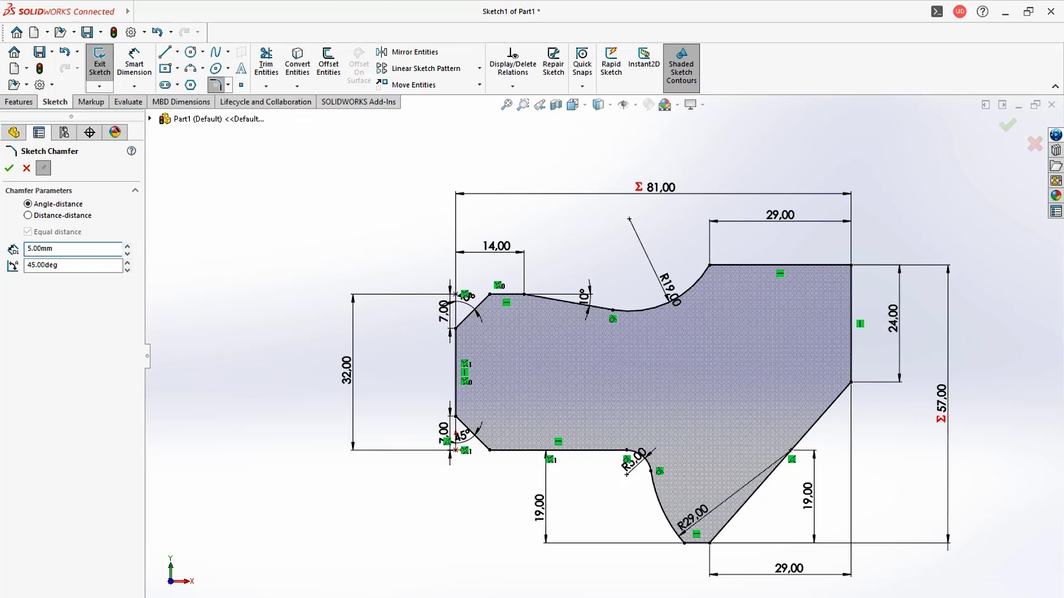
left_click(852, 267)
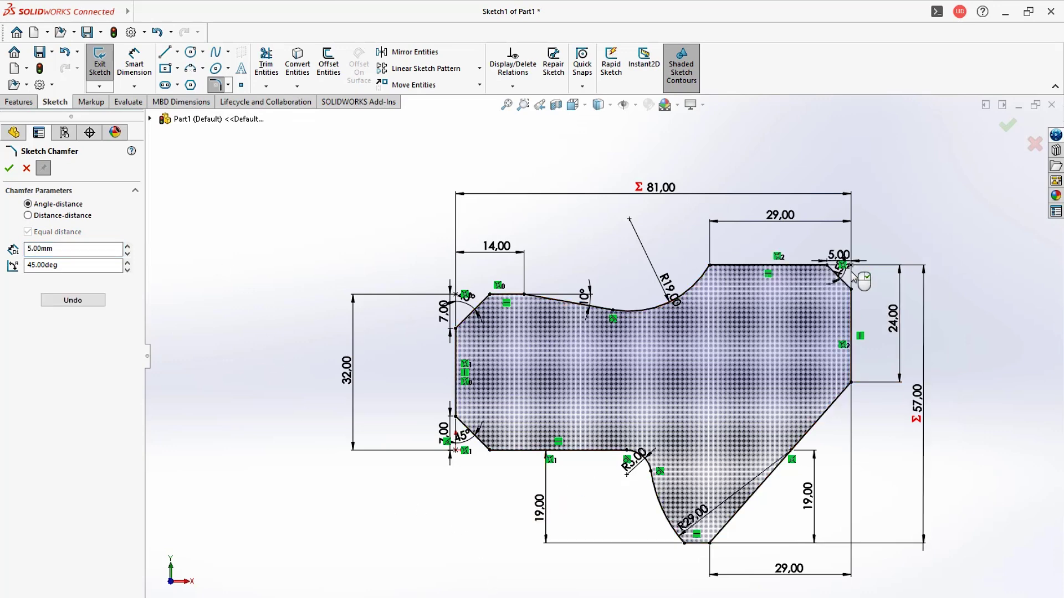
left_click(12, 169)
scroll(588, 347, "up", 2)
scroll(587, 348, "up", 2)
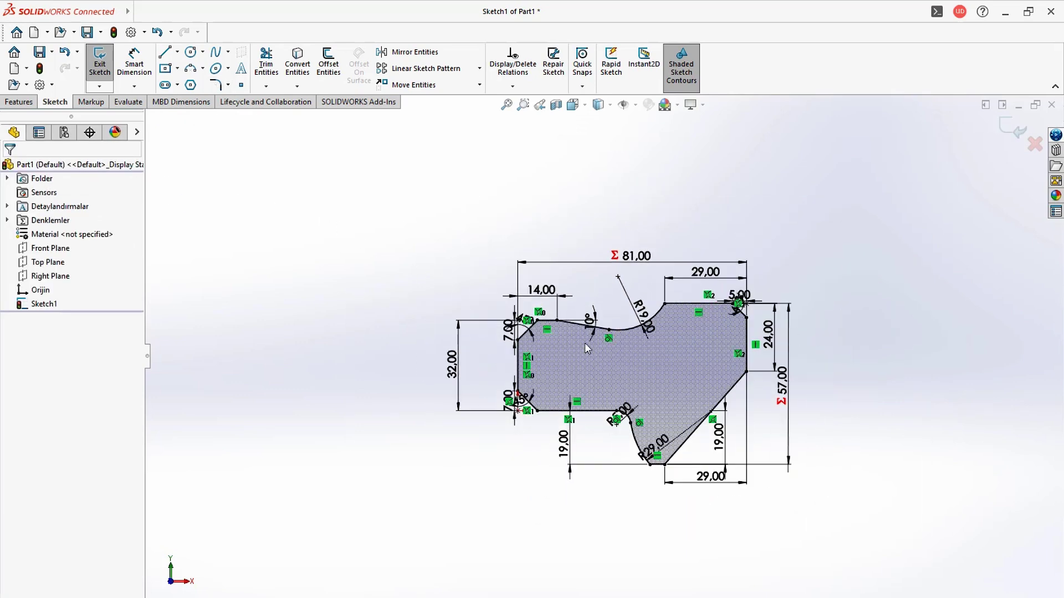
scroll(588, 348, "down", 2)
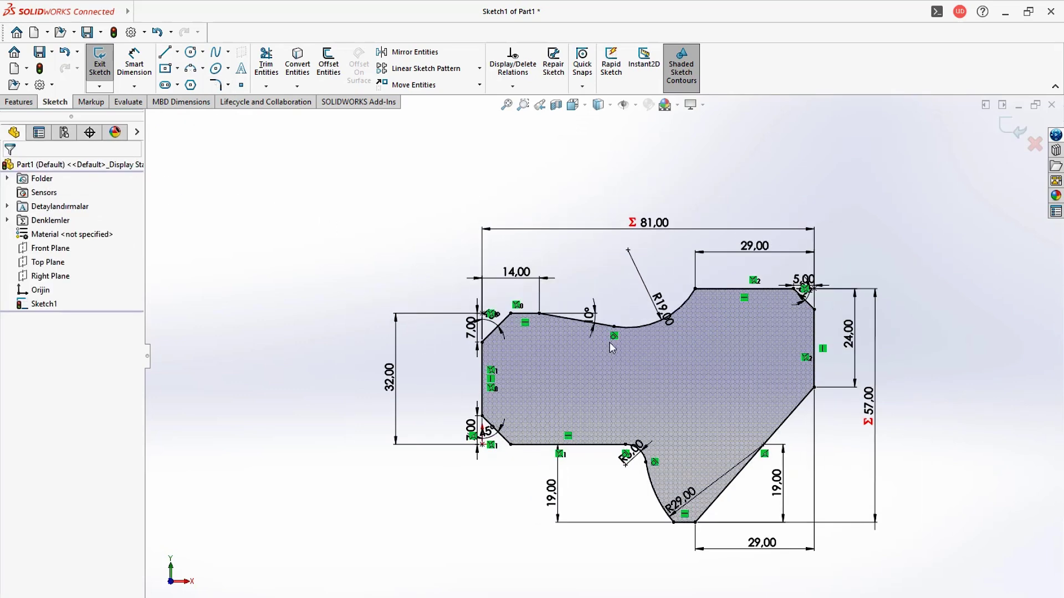
- Sketch a circle in the profile's left end, then check the drawing's hole in the PDF
left_click(190, 52)
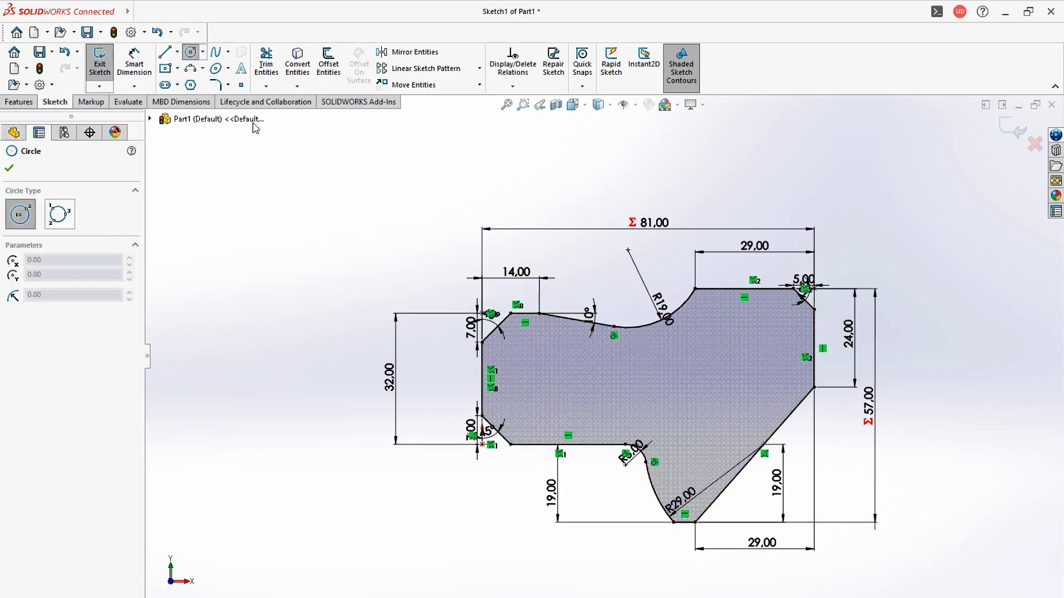
left_click(529, 382)
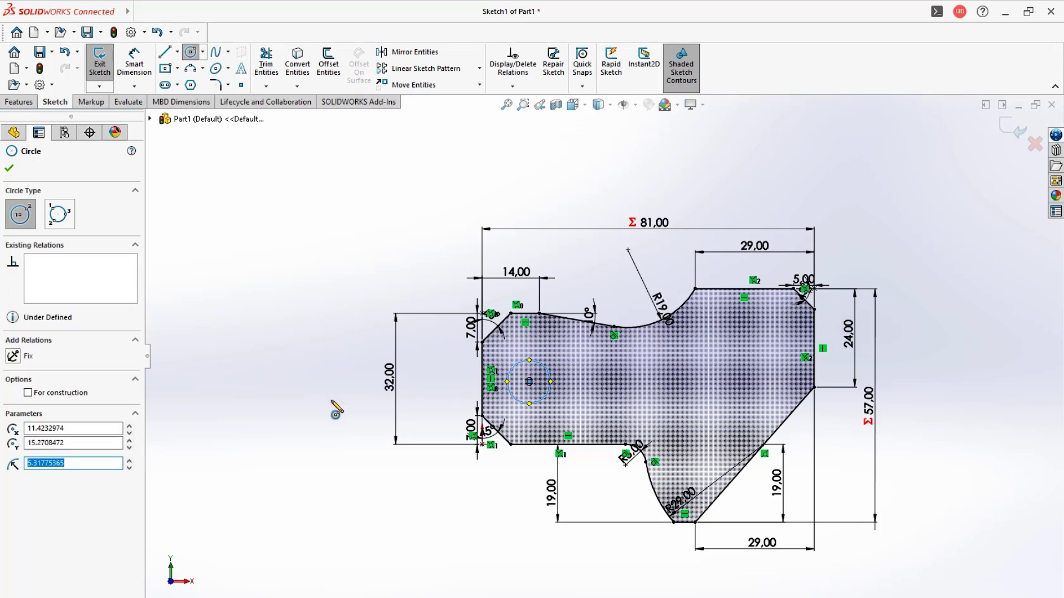
left_click(133, 62)
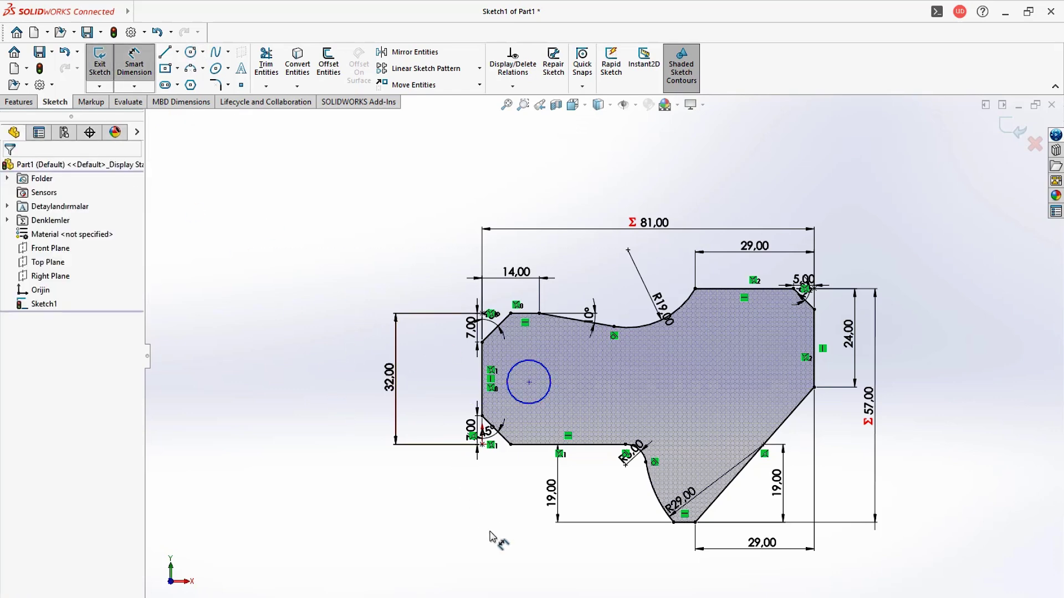
key("alt+Tab")
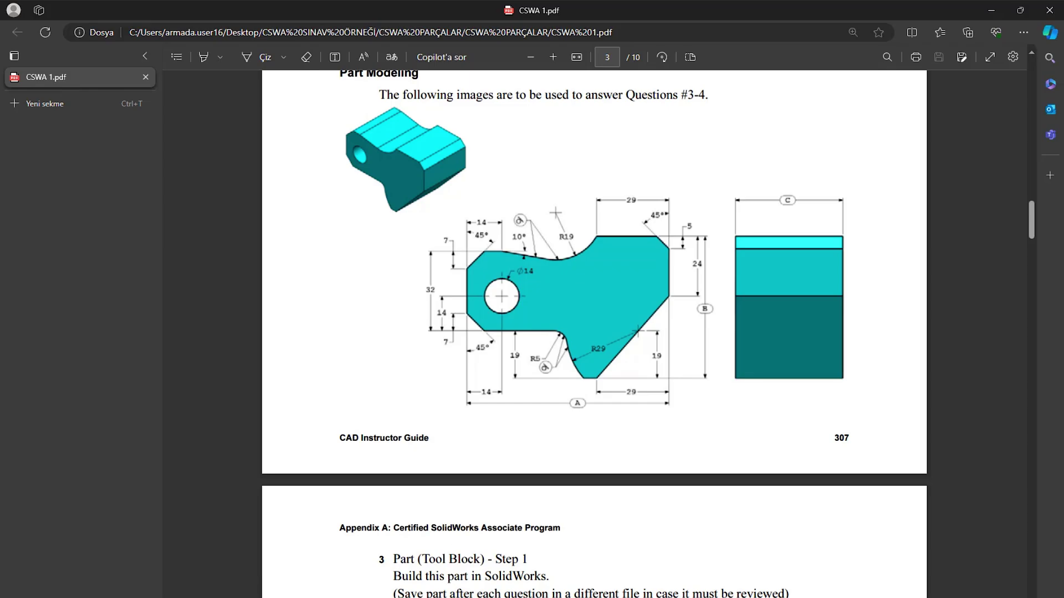
- Locate the circle's centre 14 mm from the bottom edge and 14 mm from the left edge
key("alt+Tab")
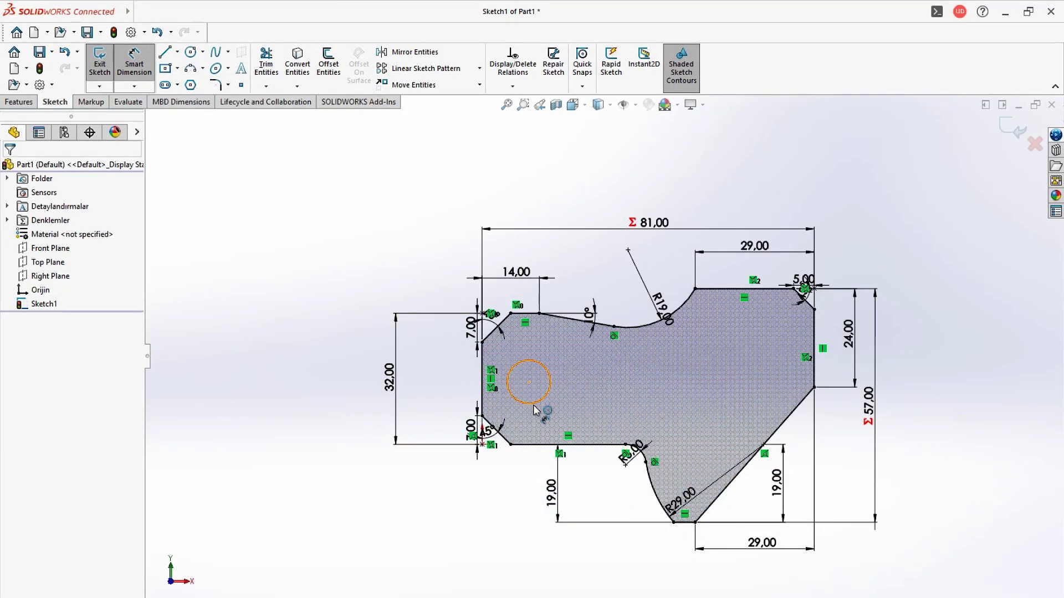
left_click(532, 408)
left_click(540, 445)
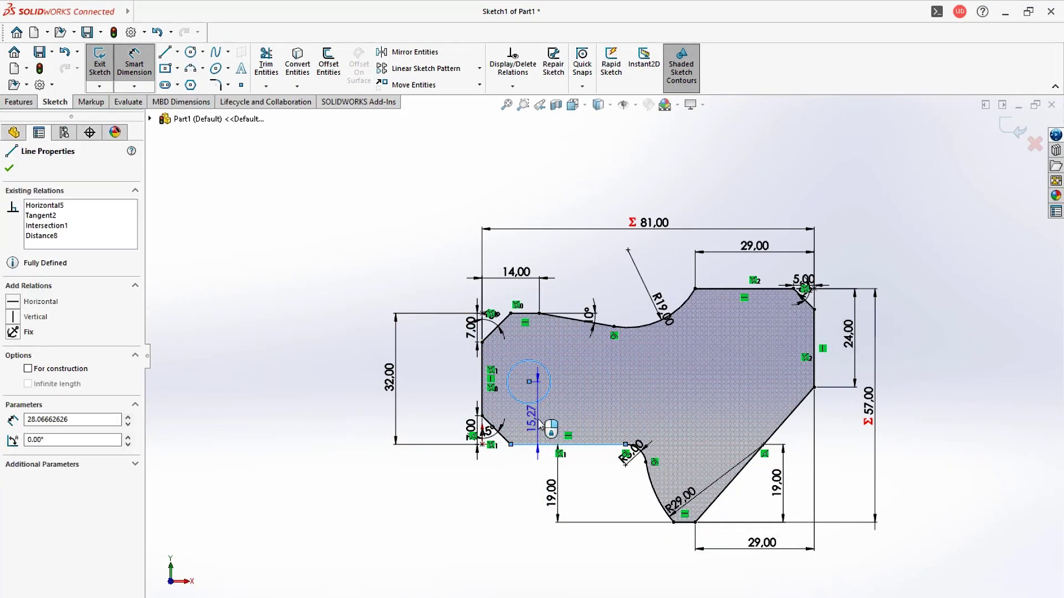
left_click(540, 424)
type("14")
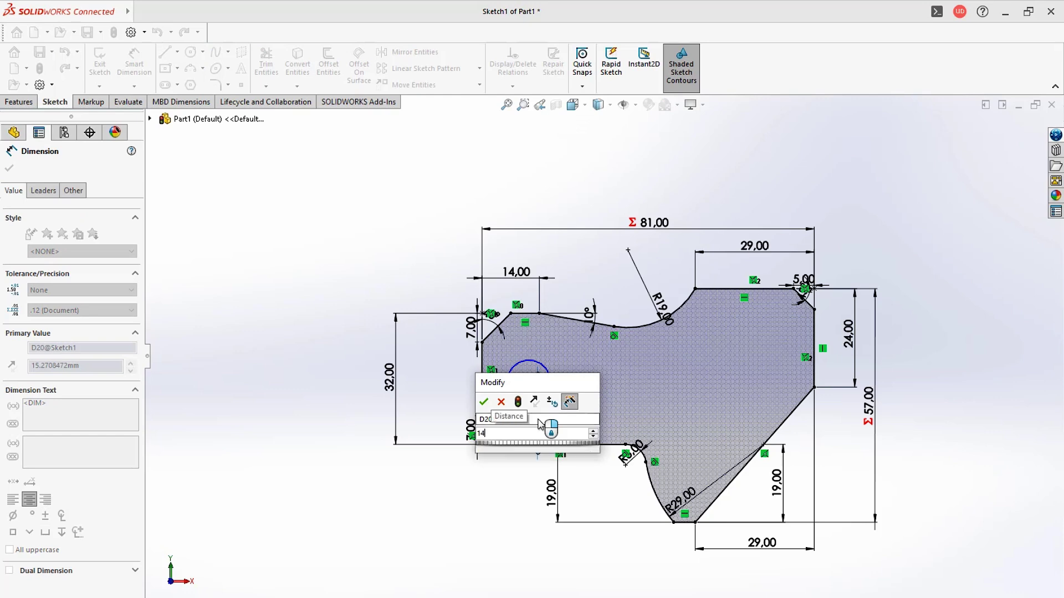
key("Return")
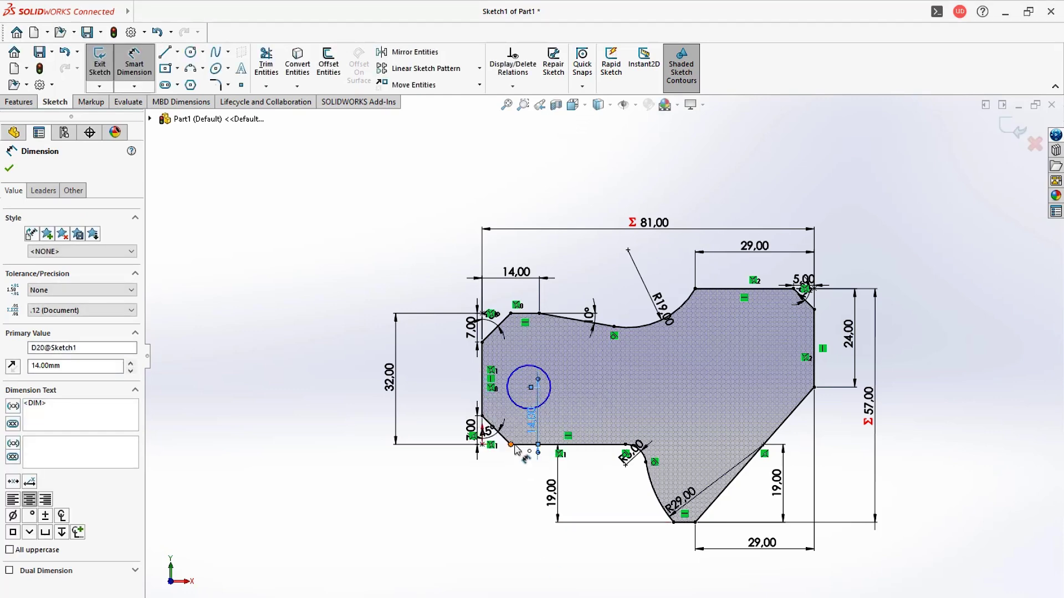
left_click(483, 391)
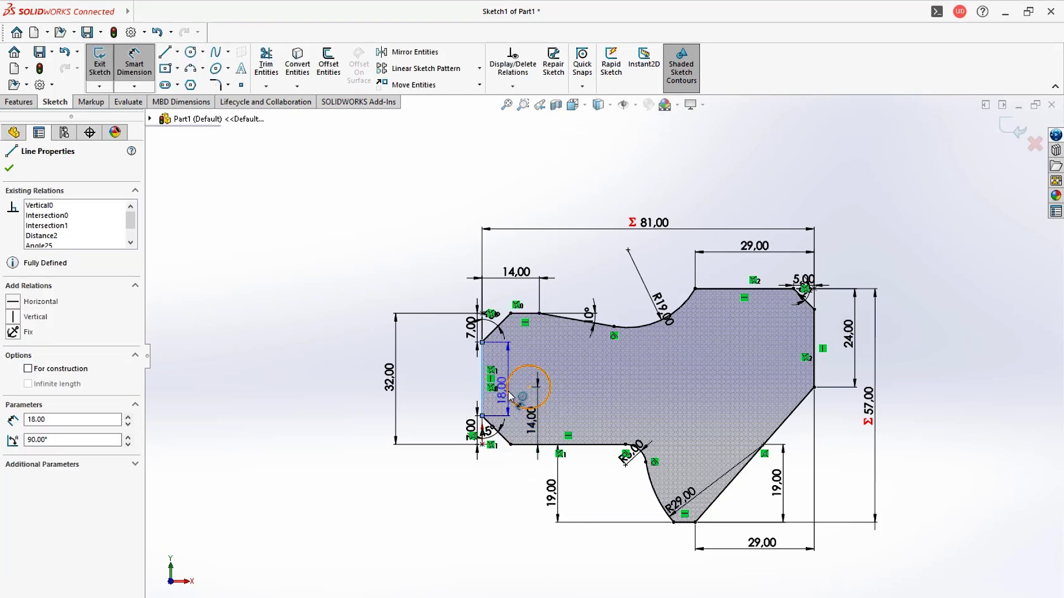
left_click(510, 393)
left_click(510, 472)
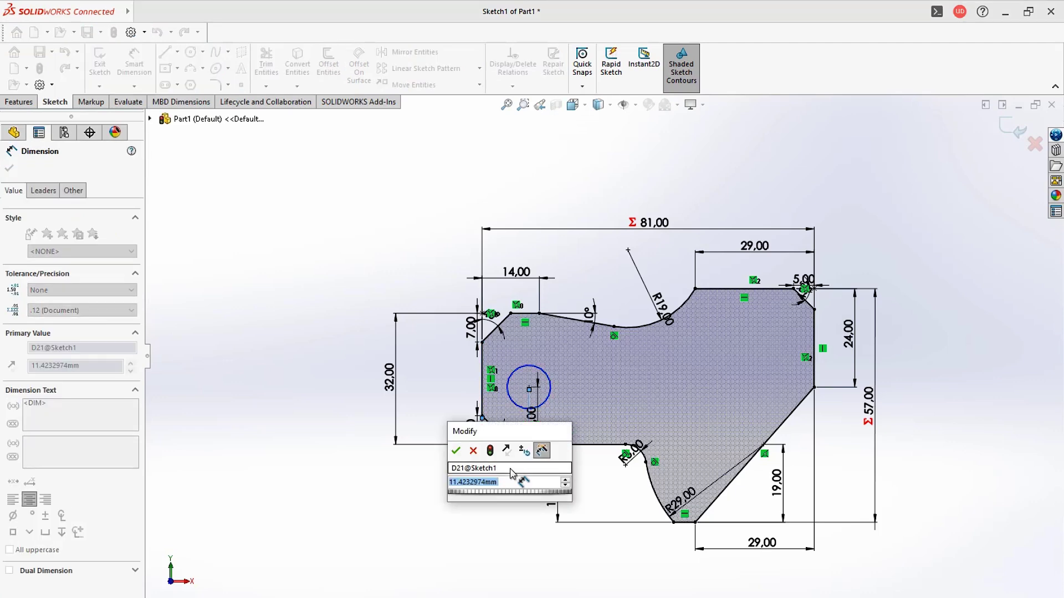
type("14")
key("Return")
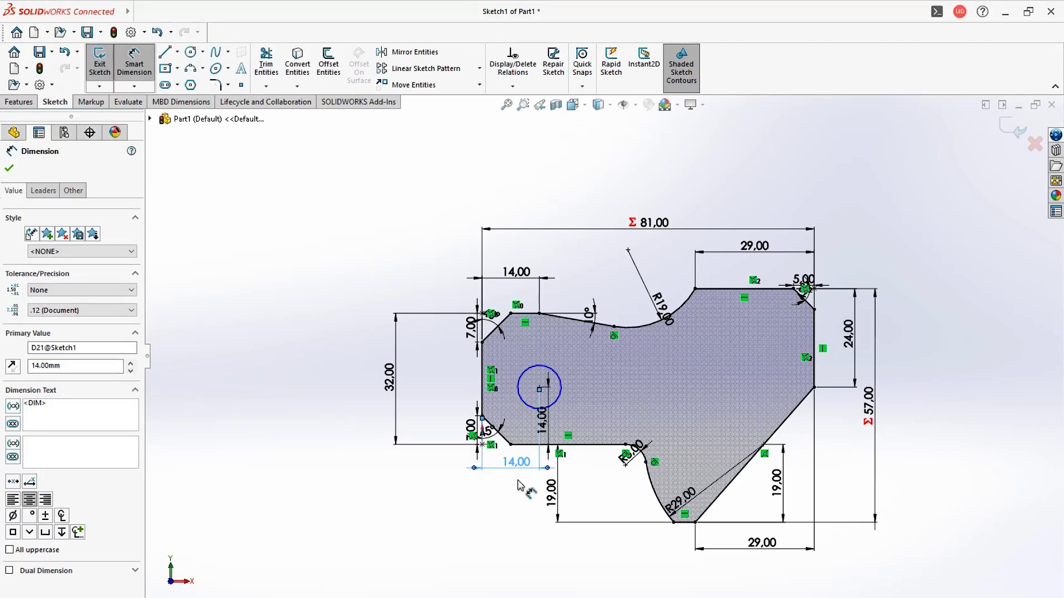
left_click_drag(542, 423, 448, 429)
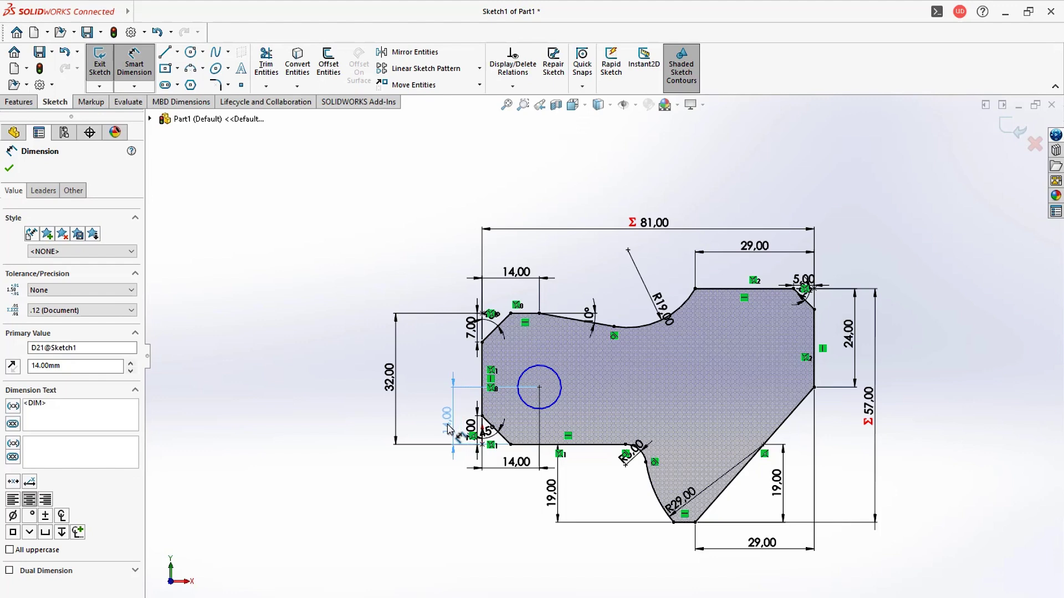
- Set the circle's diameter to 14 mm and finish dimensioning
left_click(562, 391)
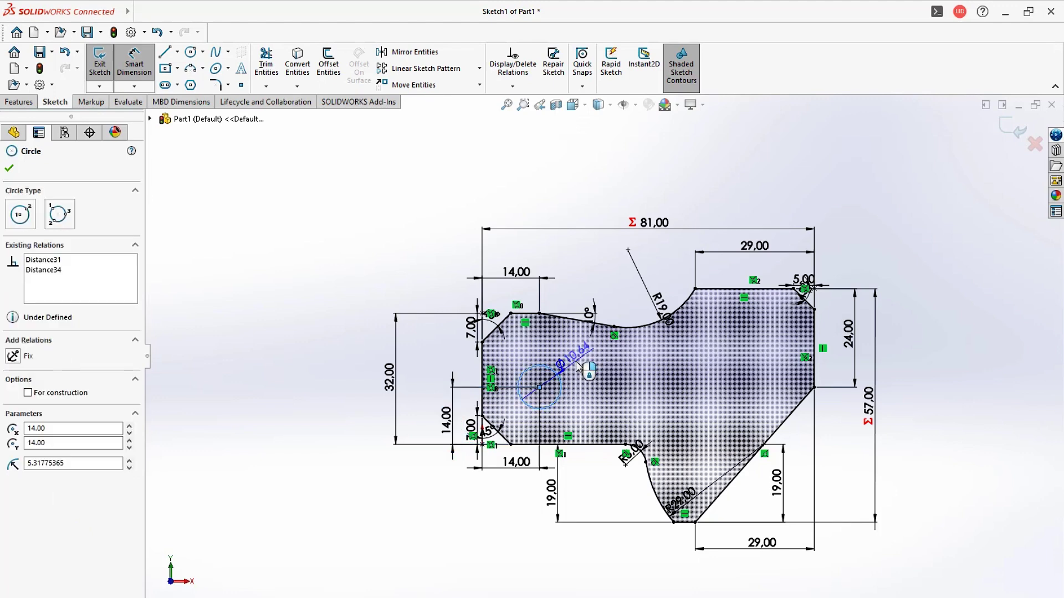
left_click(576, 369)
type("14")
key("Return")
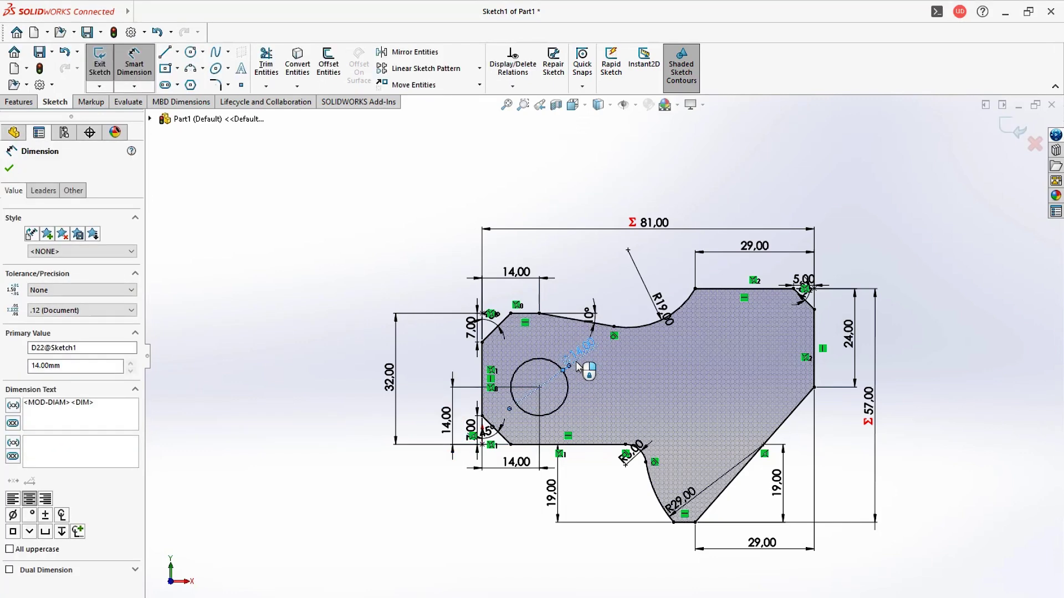
scroll(615, 382, "up", 2)
key("Escape")
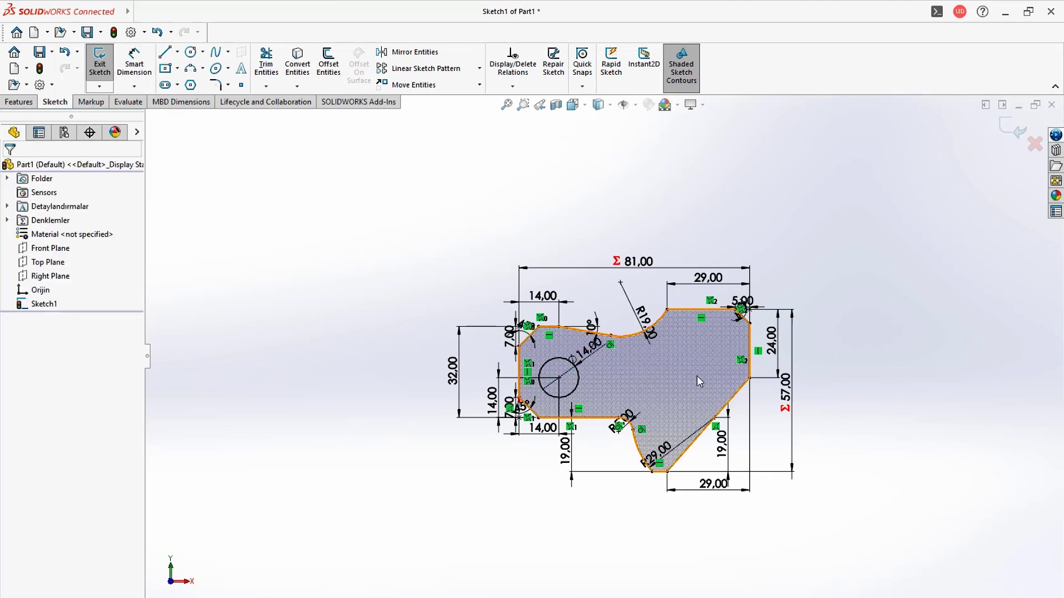
scroll(703, 377, "down", 1)
scroll(709, 373, "down", 1)
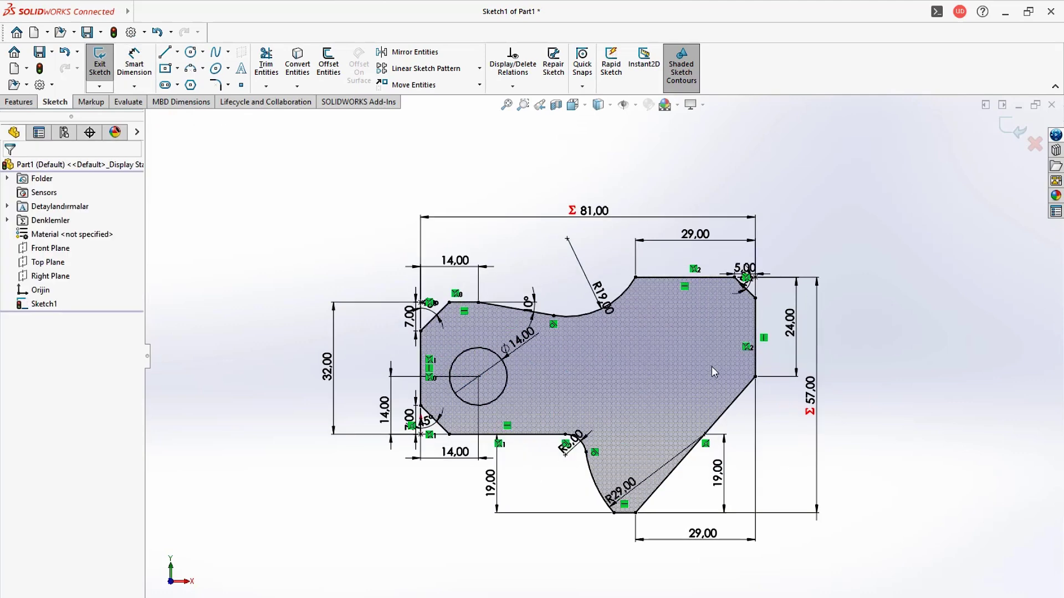
- Extrude Sketch1 Mid Plane to depth =C (43 mm) as Boss-Extrude1
left_click(19, 102)
left_click(98, 62)
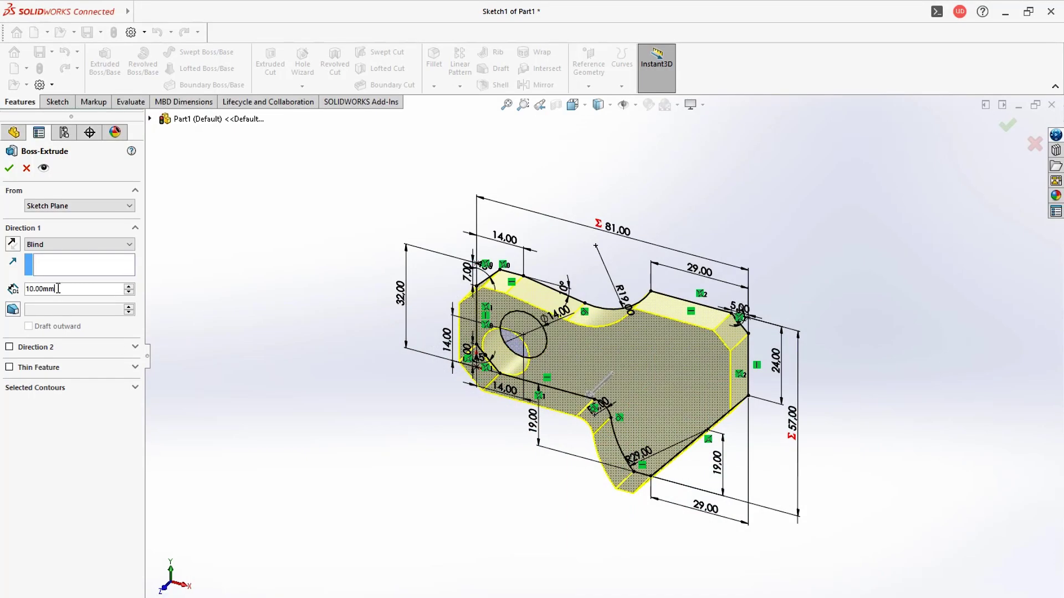
type("=C")
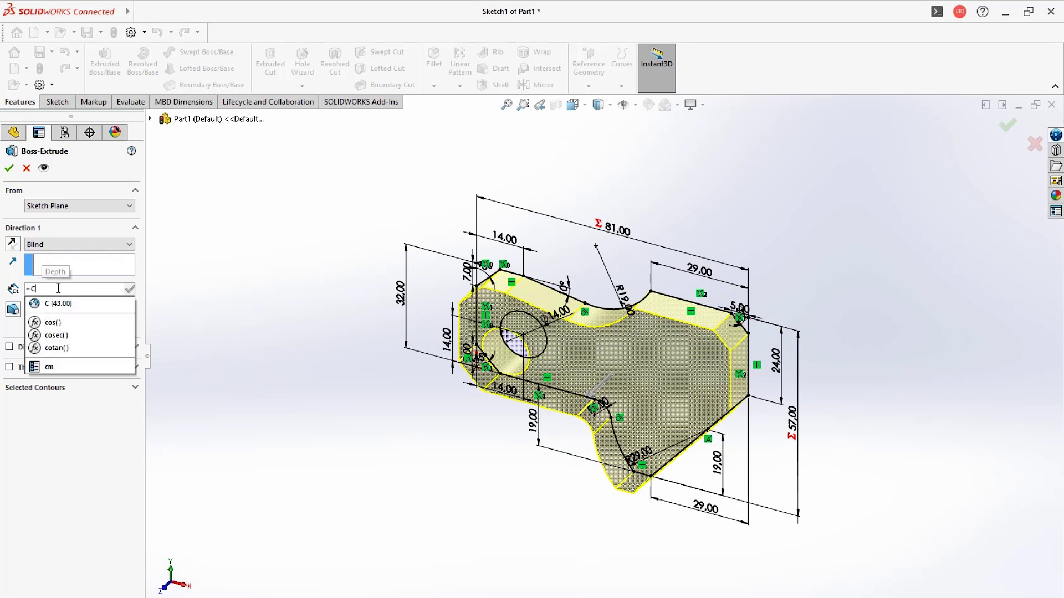
left_click(62, 304)
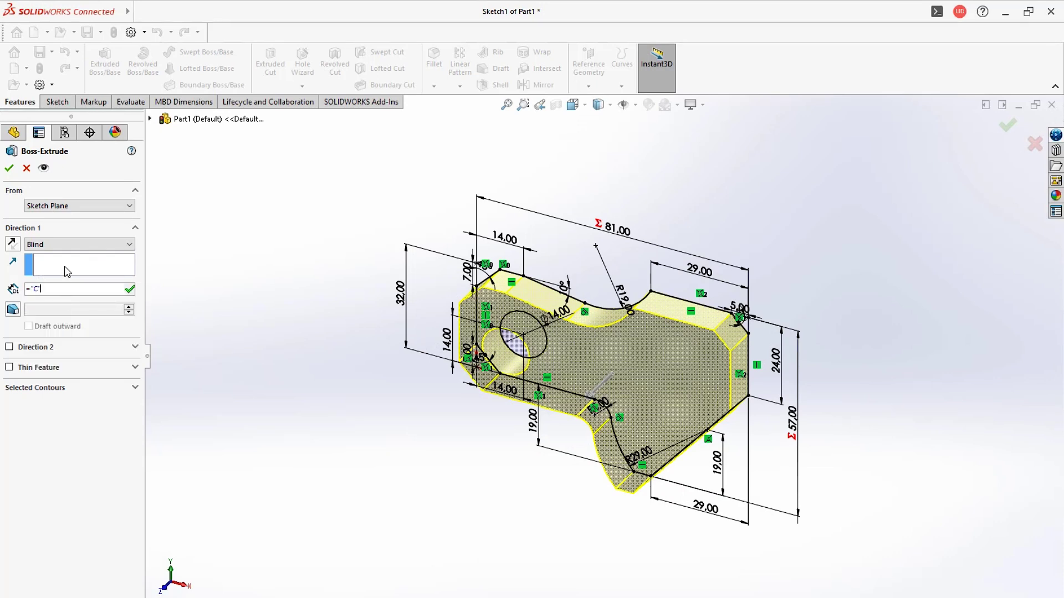
left_click(67, 250)
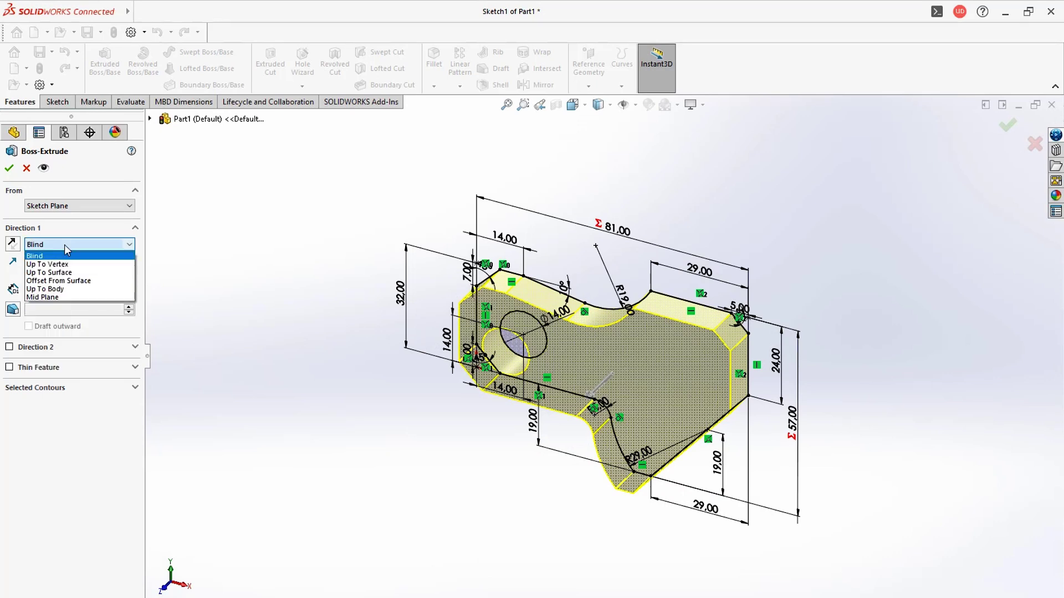
left_click(61, 298)
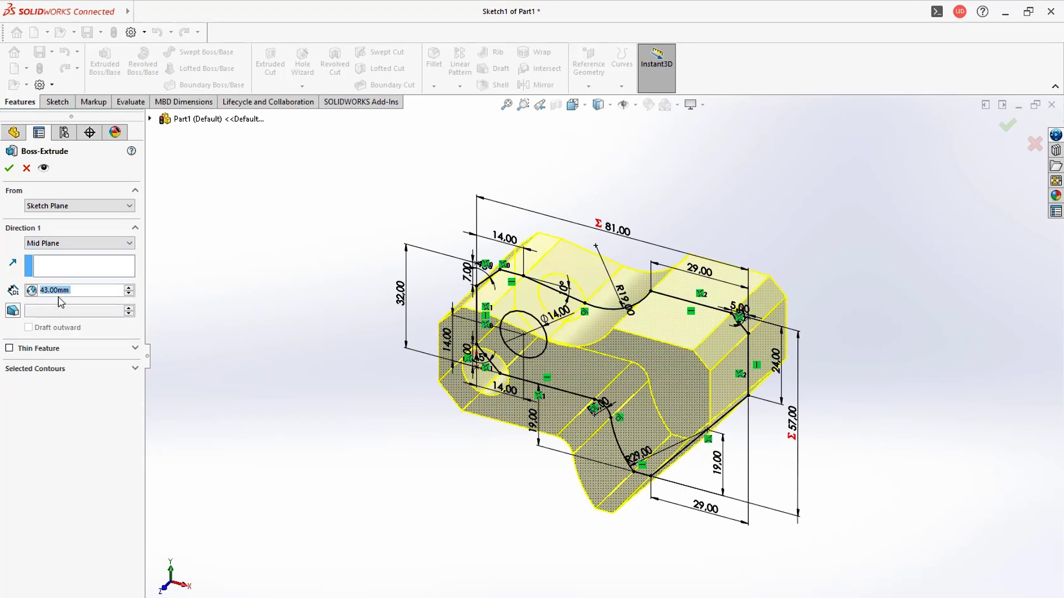
left_click(9, 170)
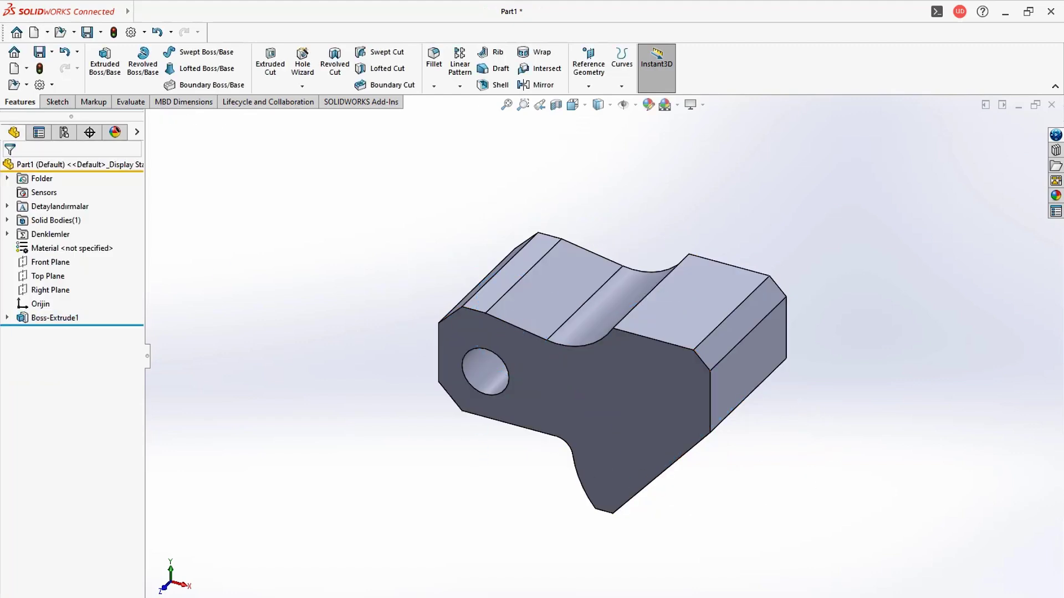
- Check the PDF drawing's material requirement: AISI 1020 Steel
key("alt+Tab")
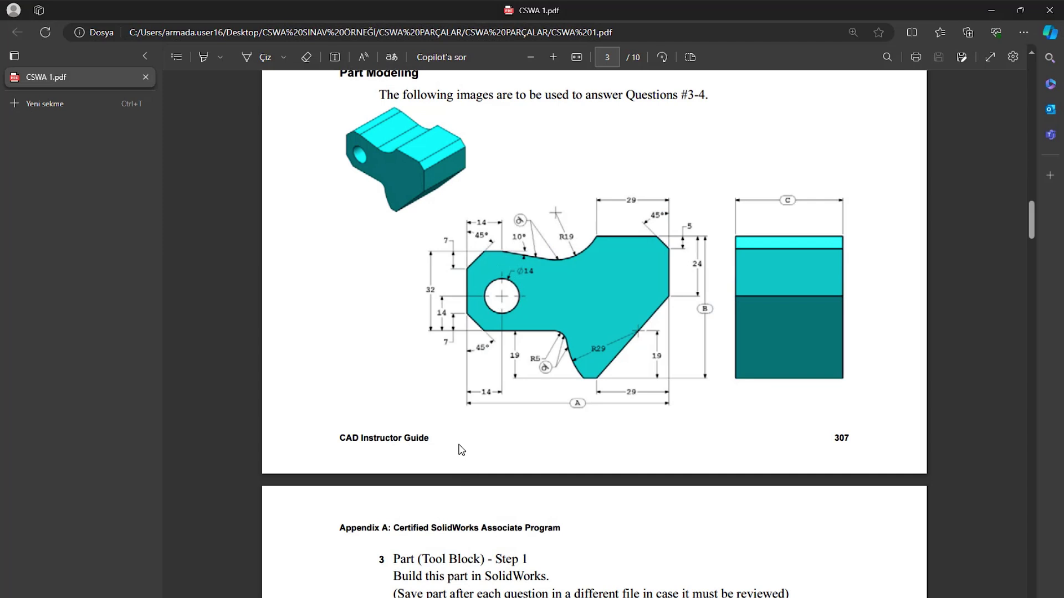
scroll(461, 450, "down", 2)
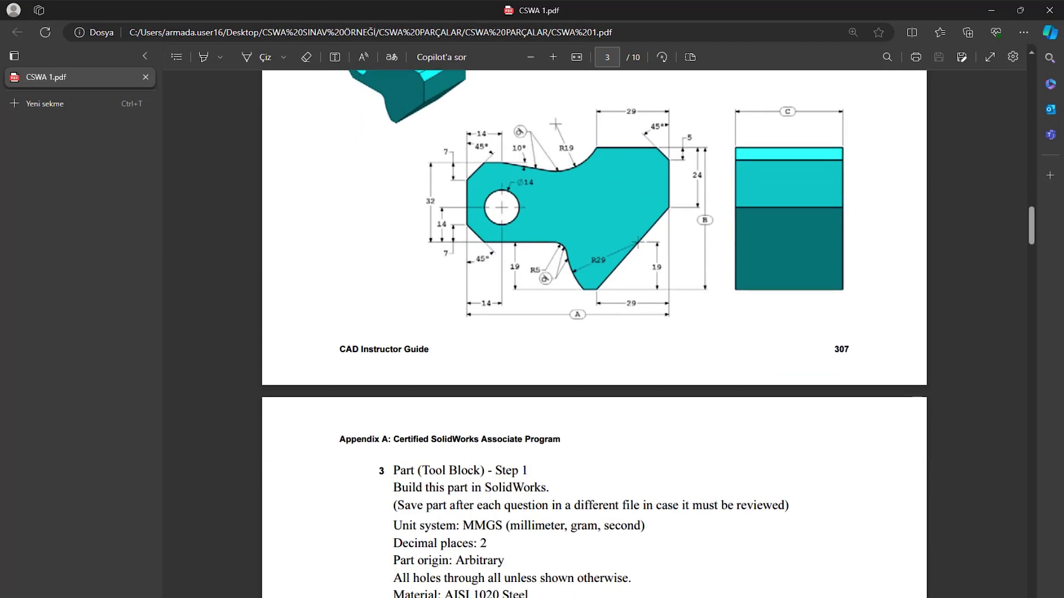
left_click_drag(533, 594, 393, 596)
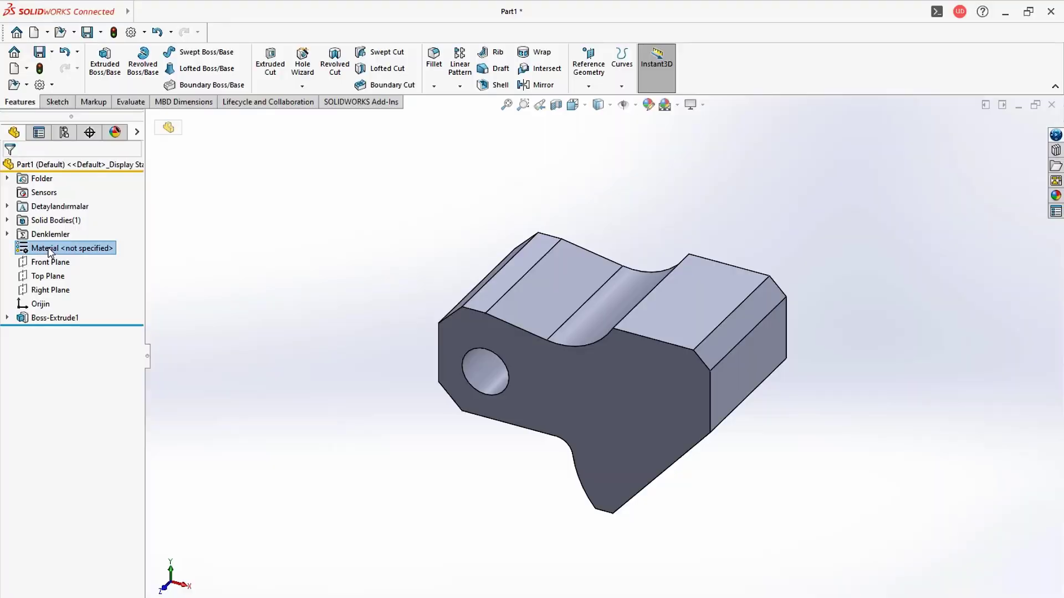
- Search the material library for 1020 and apply AISI 1020 steel to the part
right_click(53, 248)
left_click(65, 258)
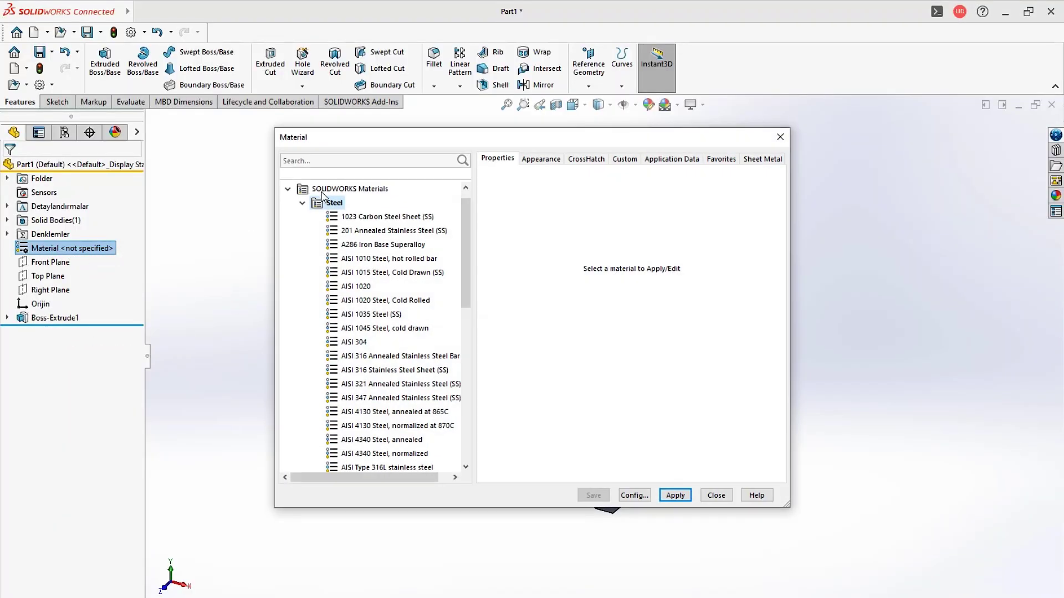
left_click(344, 160)
type("1020")
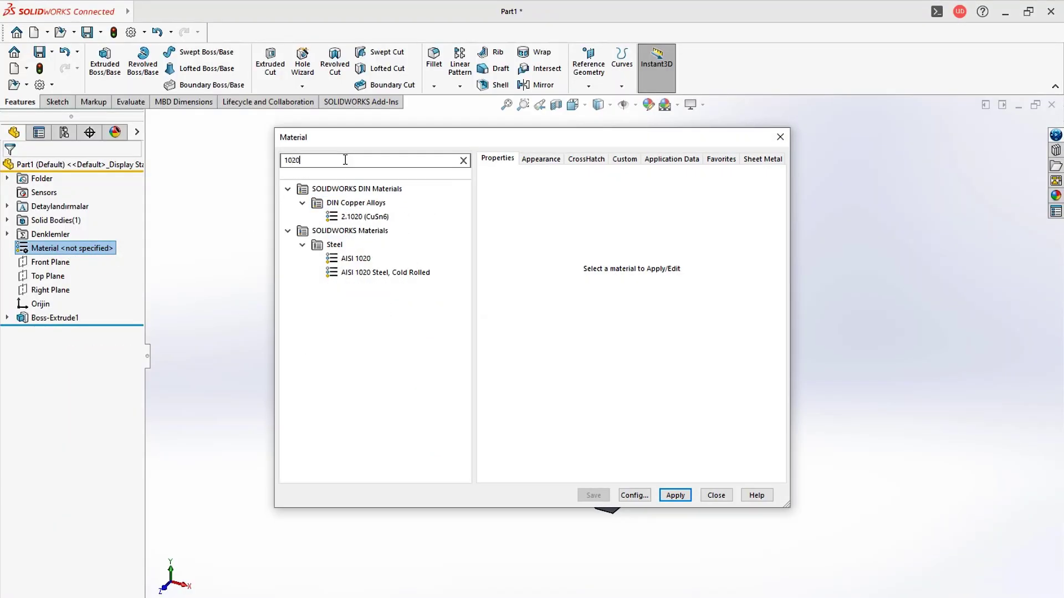
left_click(361, 259)
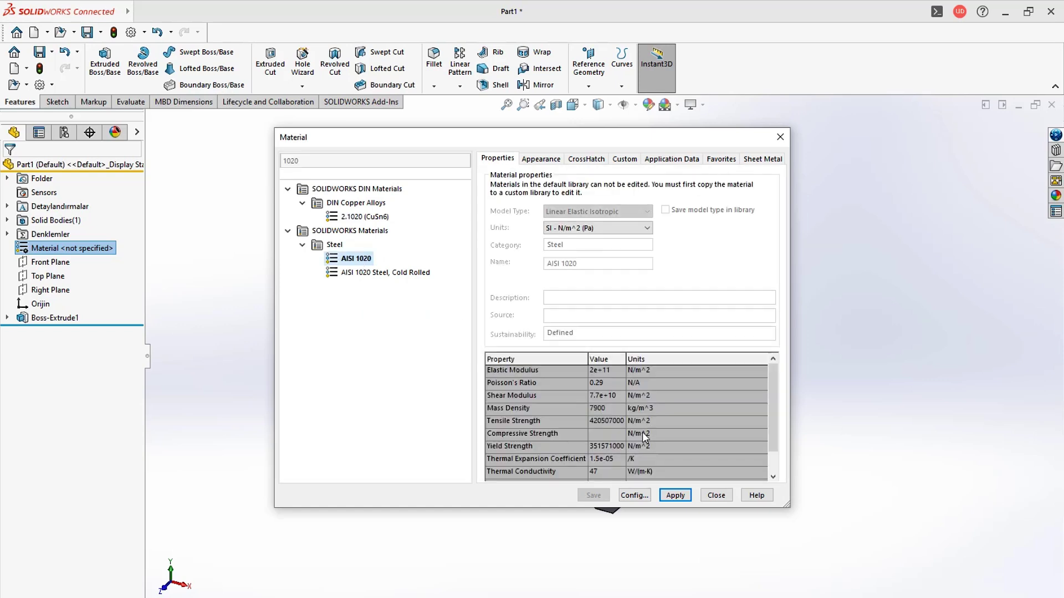
left_click(674, 496)
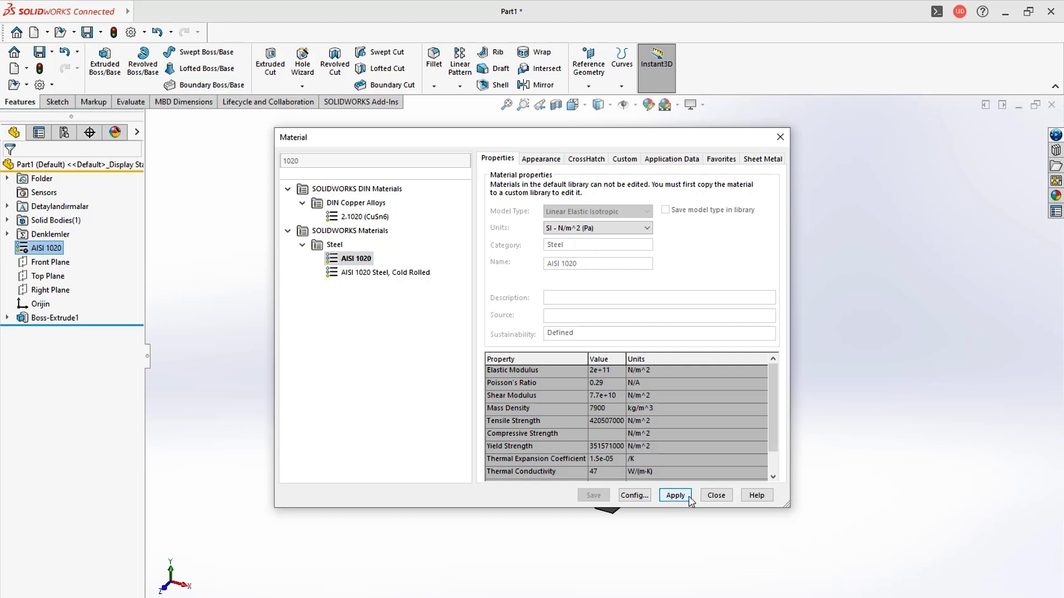
left_click(714, 497)
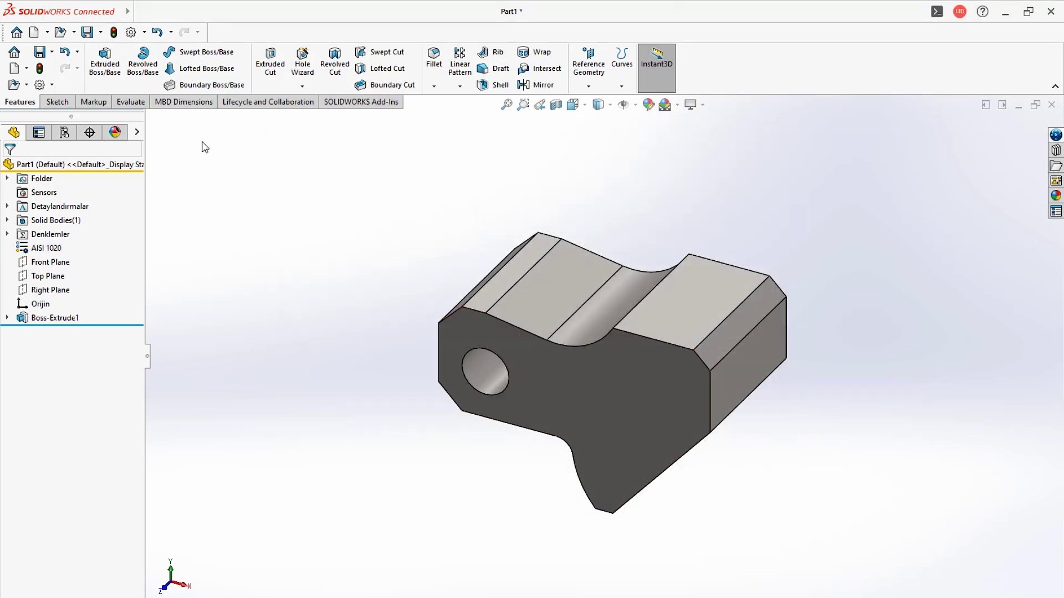
- Show Mass Properties and copy the 939.54 grams mass value
left_click(133, 103)
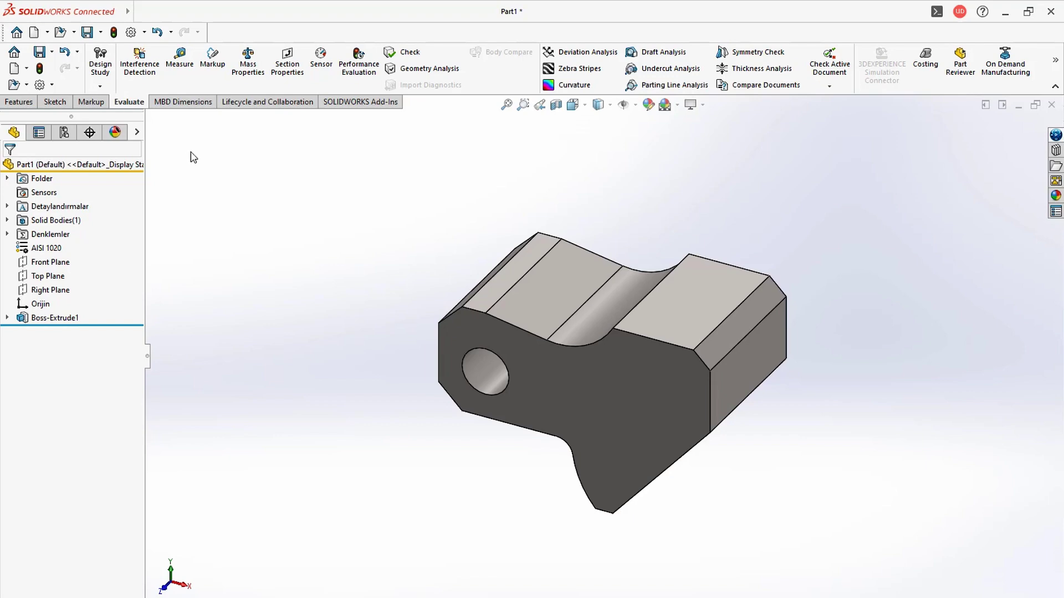
left_click(247, 68)
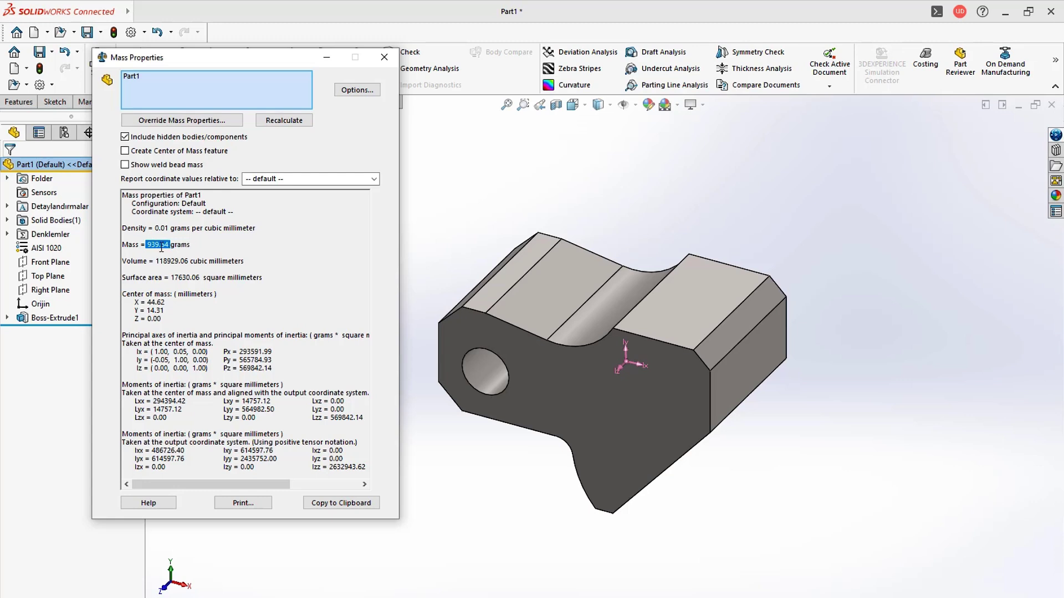
left_click_drag(160, 247, 196, 248)
key("Right")
- Review the drawing's Step 3 modification in the PDF, then select the block's front face
key("alt+Tab")
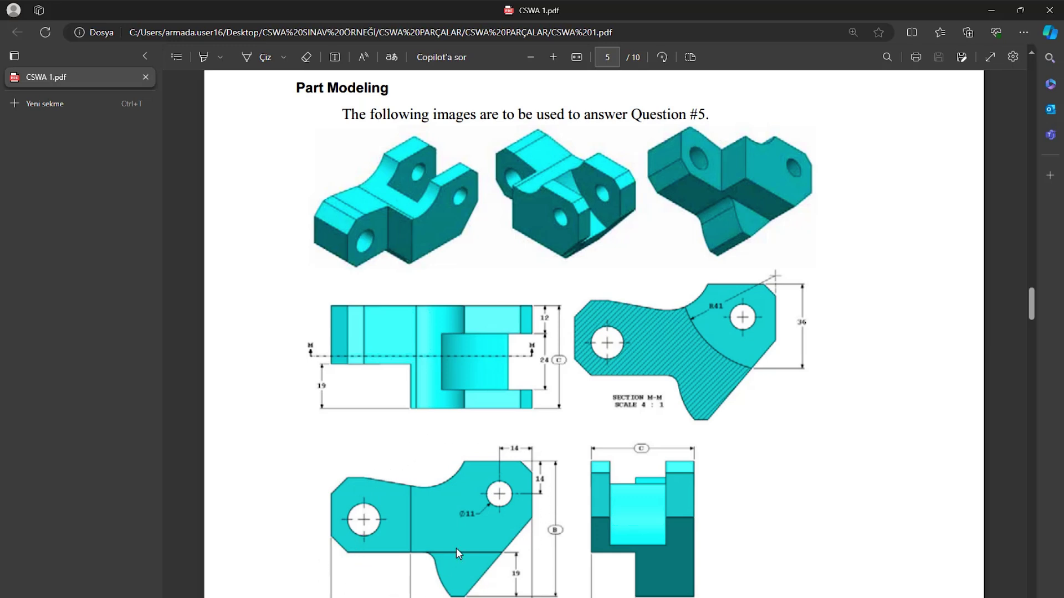
scroll(457, 547, "down", 2)
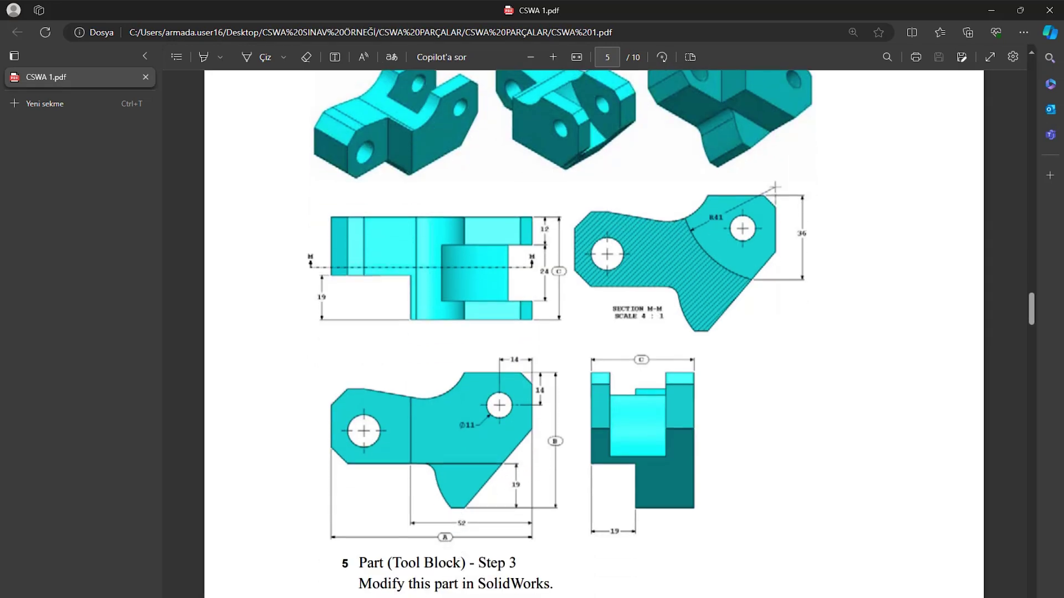
key("alt+Tab")
left_click(617, 405)
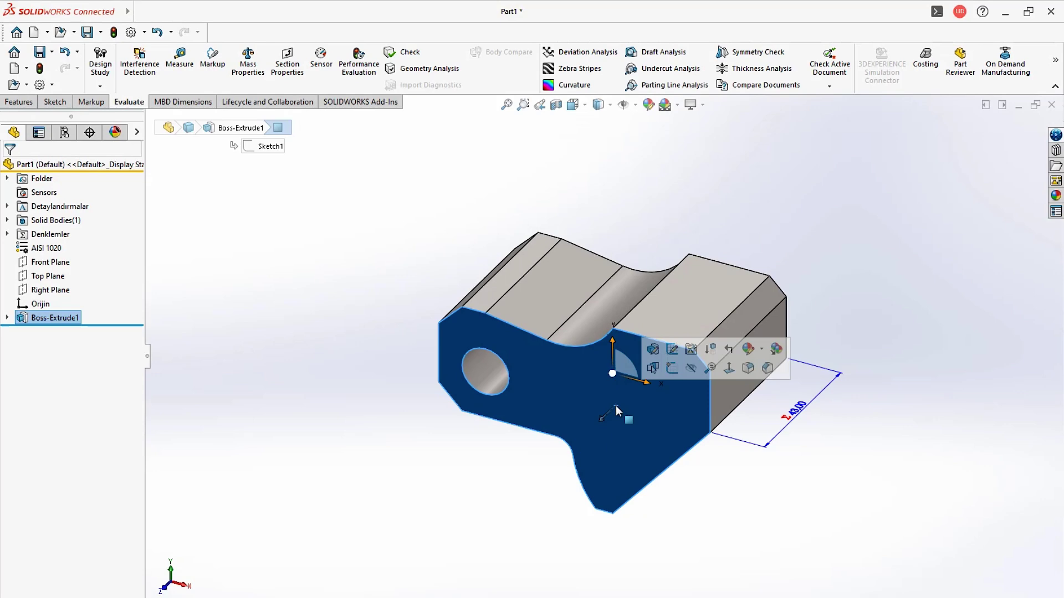
- Draw a closed stepped line outline on the front face around the left lug and below the block
left_click(672, 368)
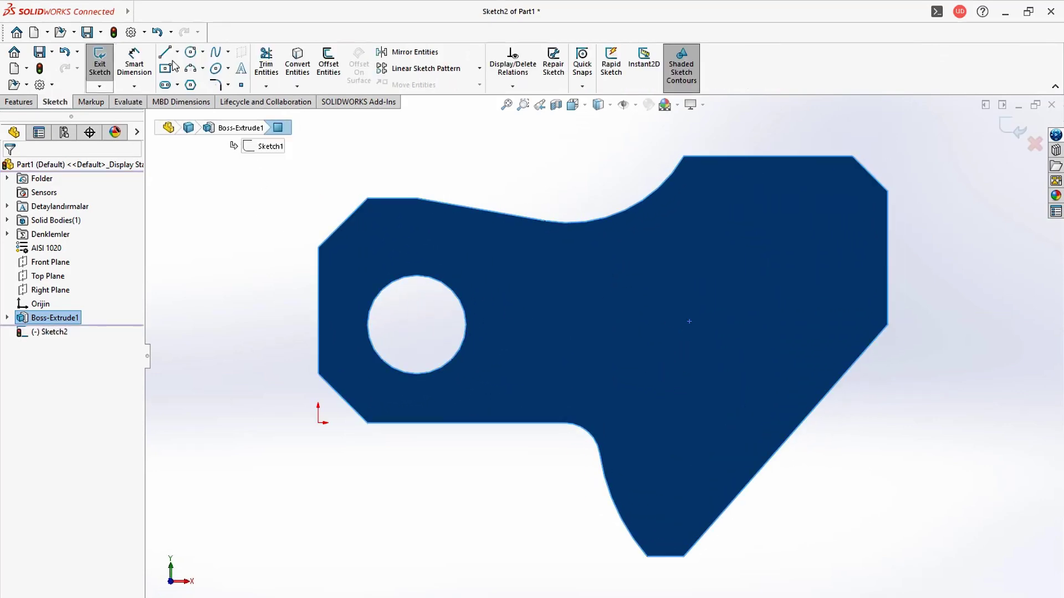
left_click(164, 52)
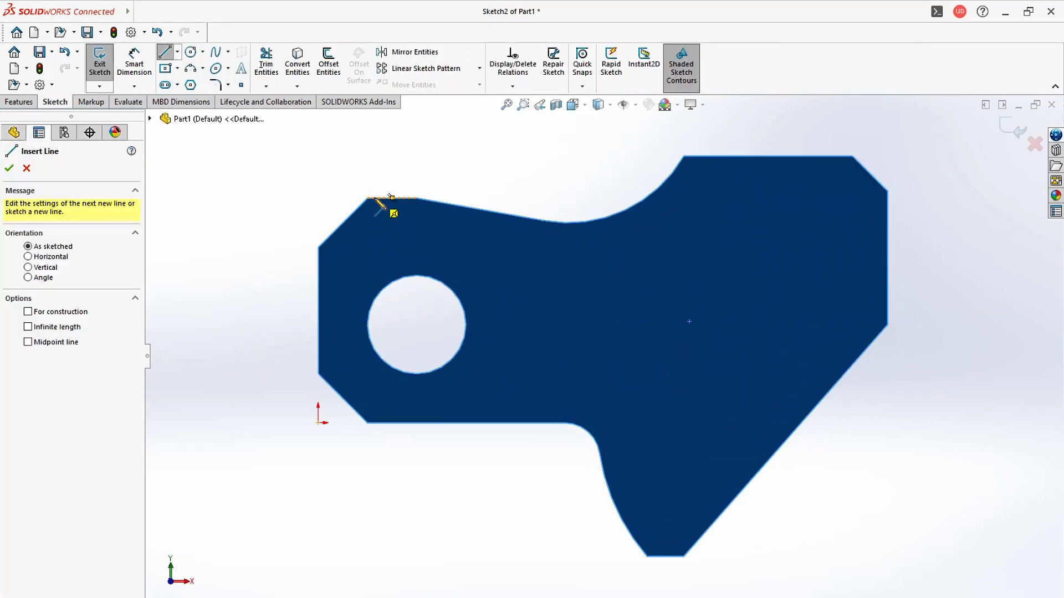
left_click(368, 198)
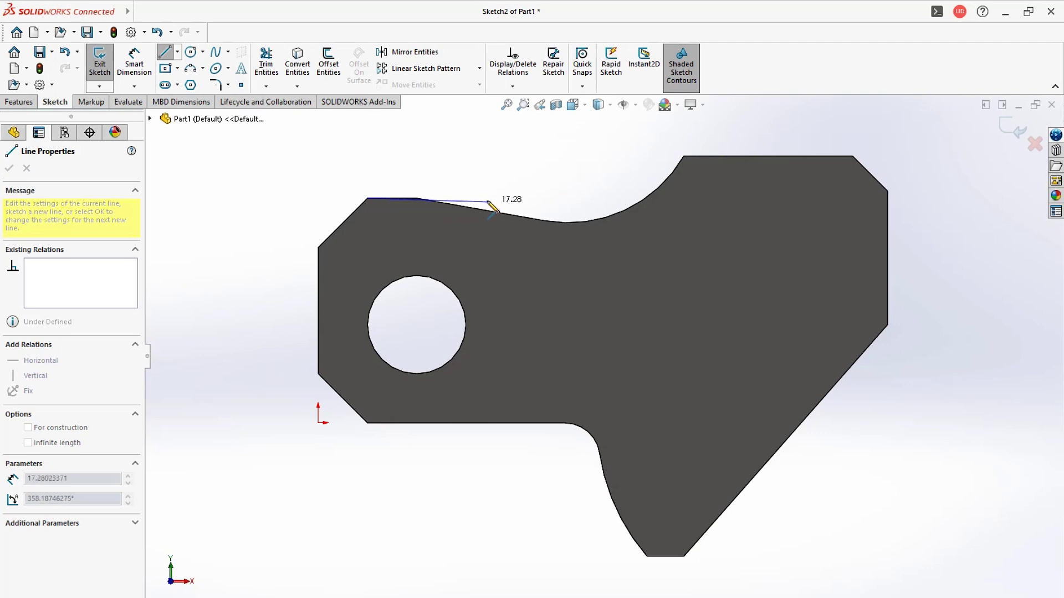
left_click(524, 199)
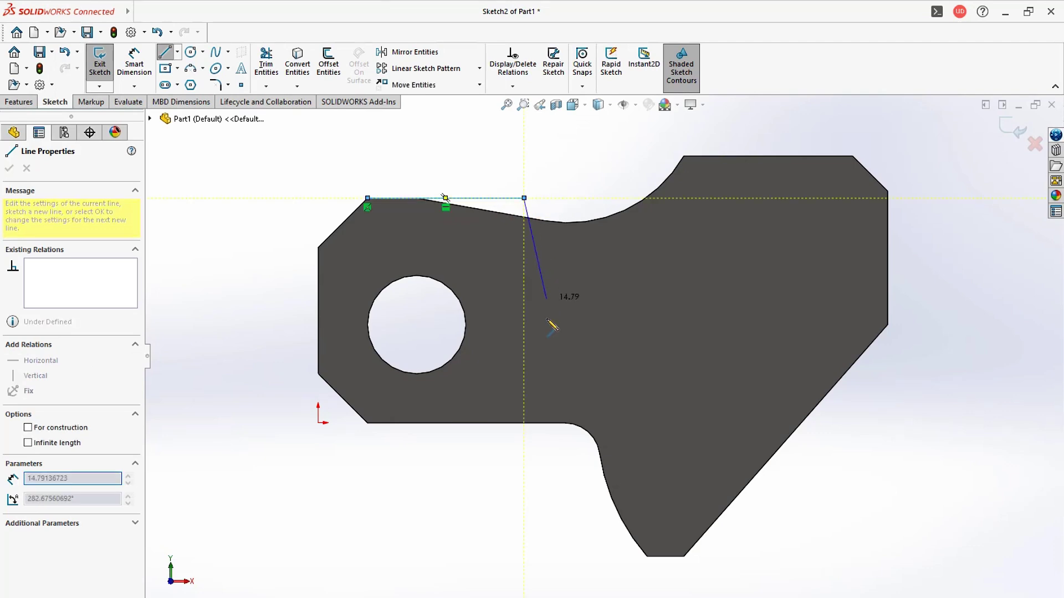
left_click(524, 423)
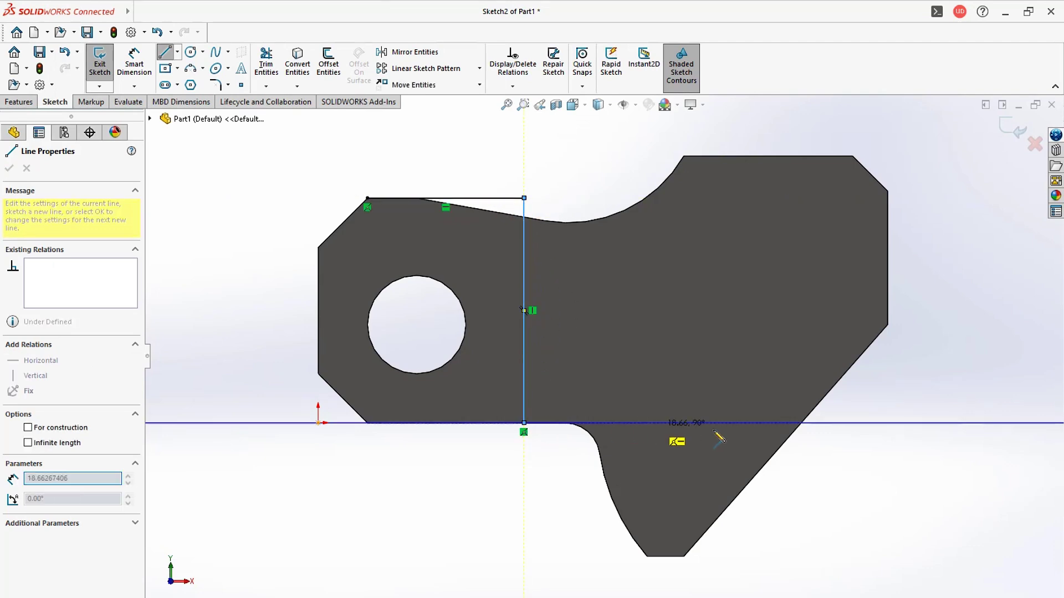
left_click(825, 423)
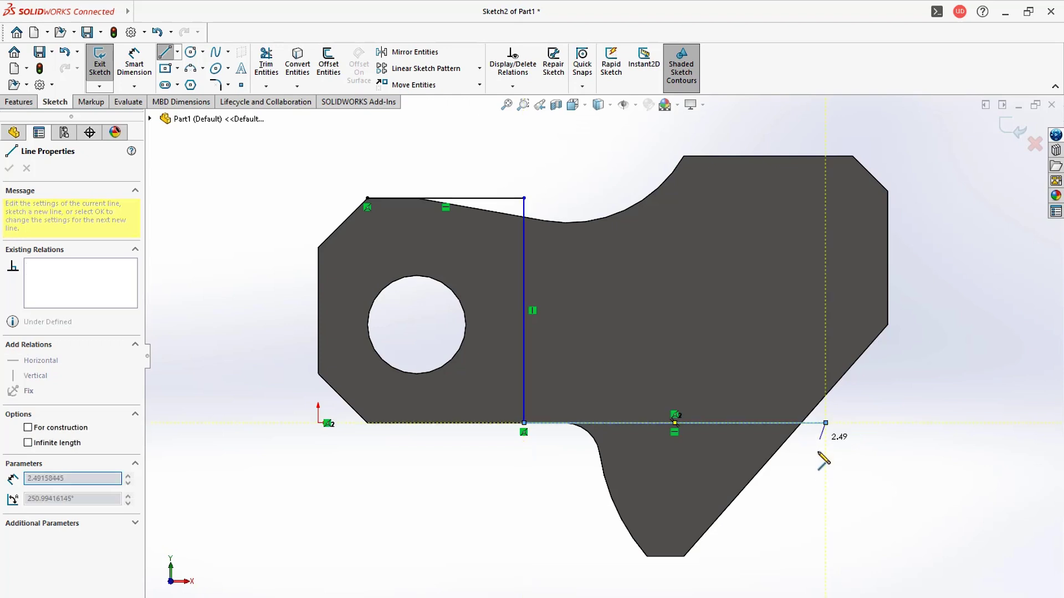
left_click(825, 556)
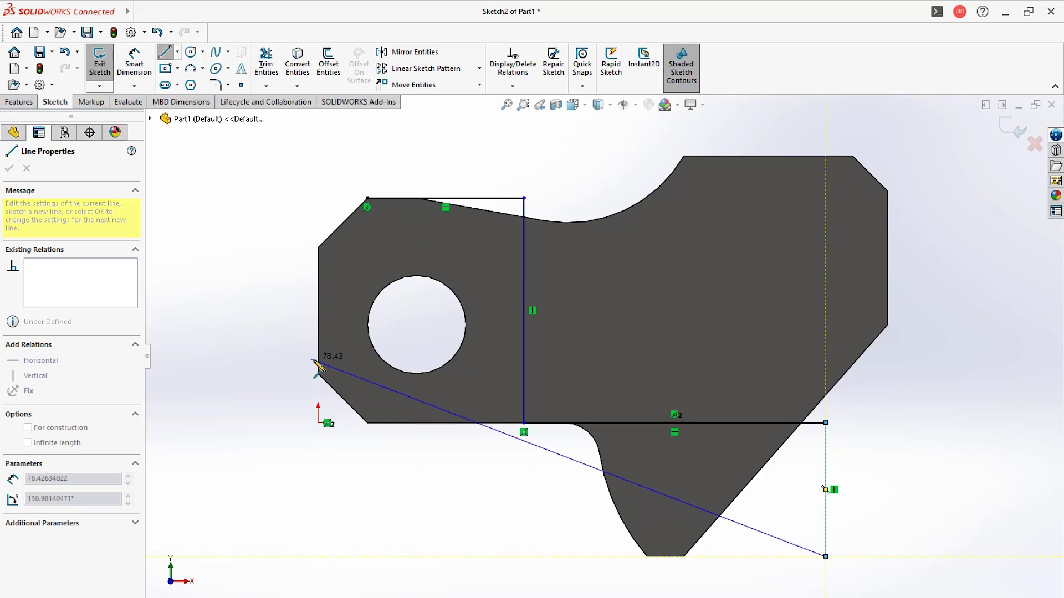
left_click(318, 557)
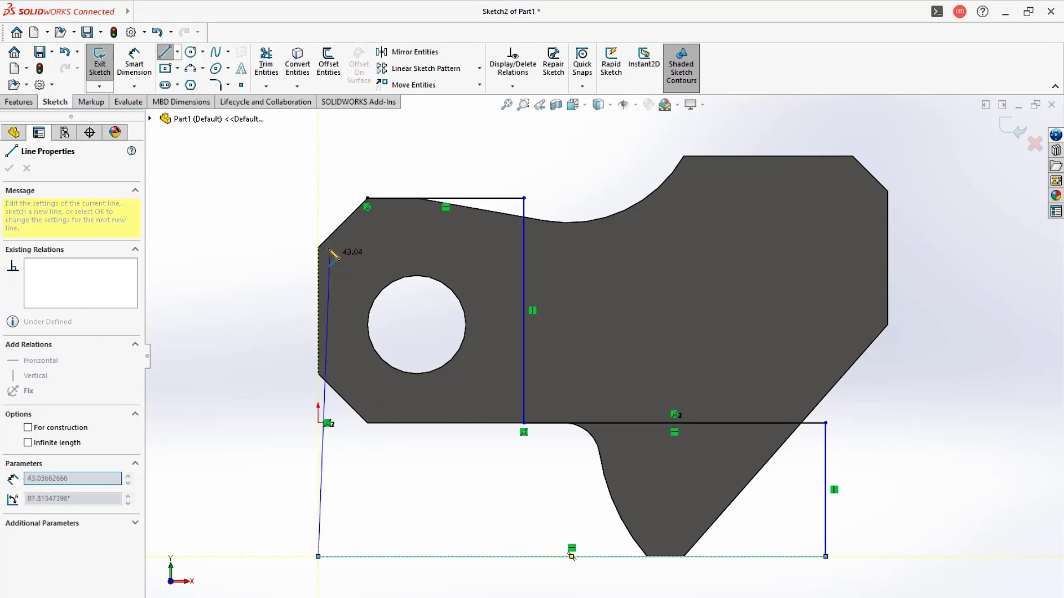
left_click(318, 197)
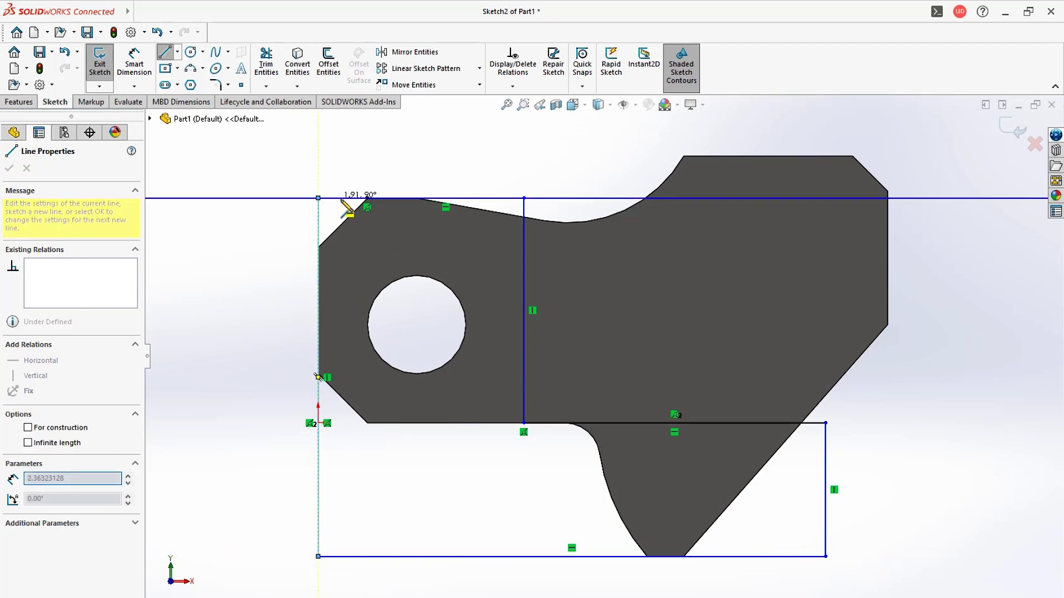
left_click(367, 198)
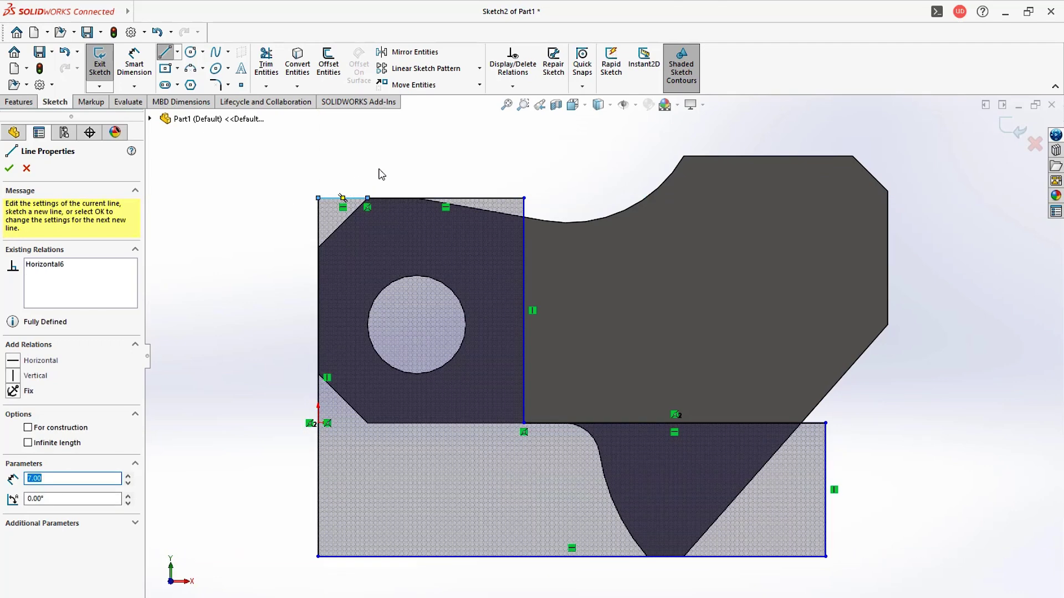
key("Escape")
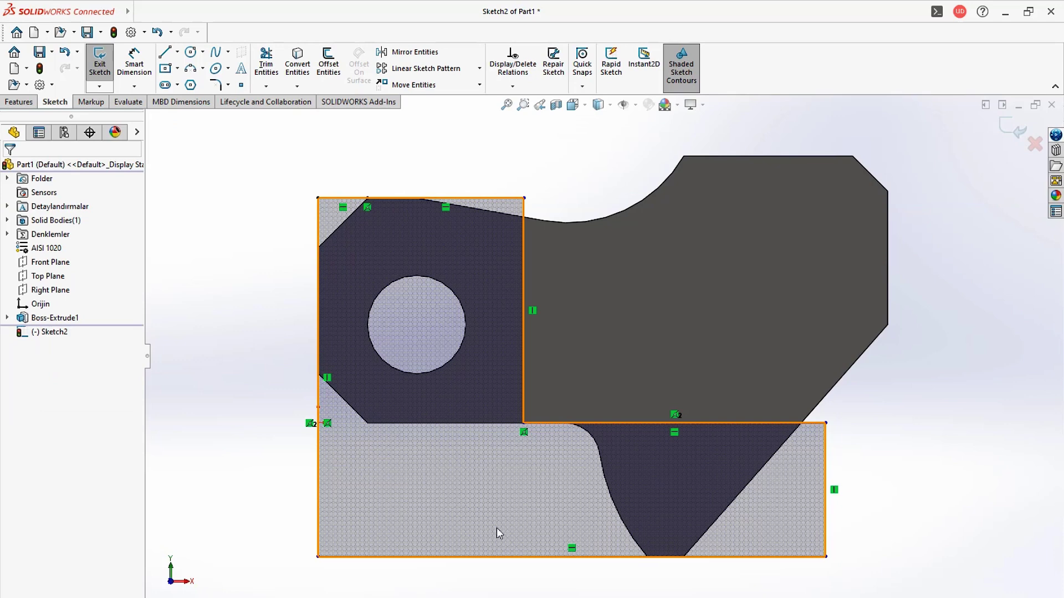
- Dimension the outline with a 19 mm height and a 52 mm width
key("d")
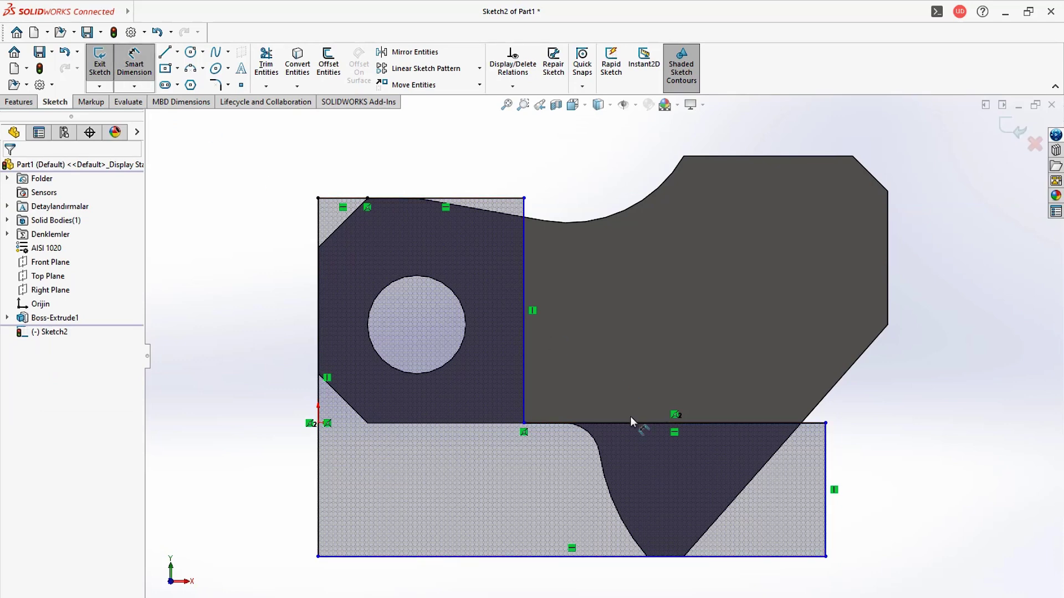
left_click(634, 422)
left_click(657, 556)
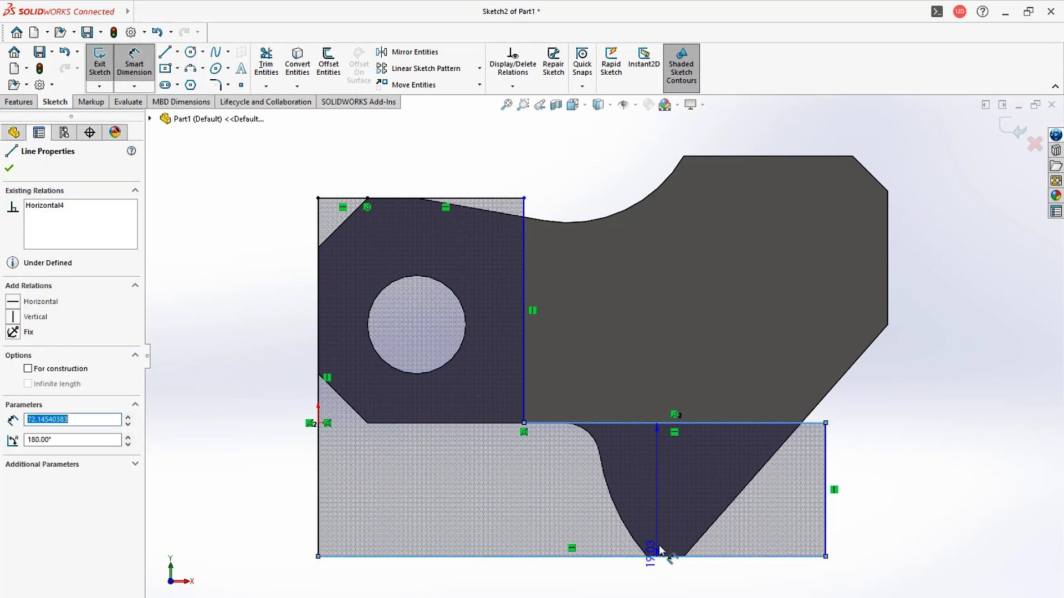
left_click(668, 498)
type("19")
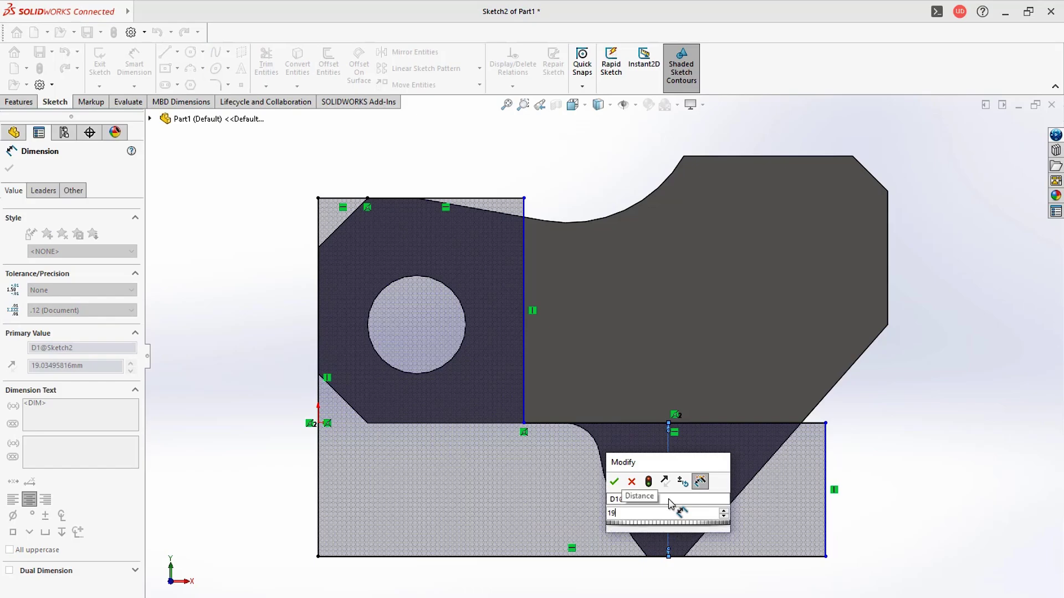
key("Return")
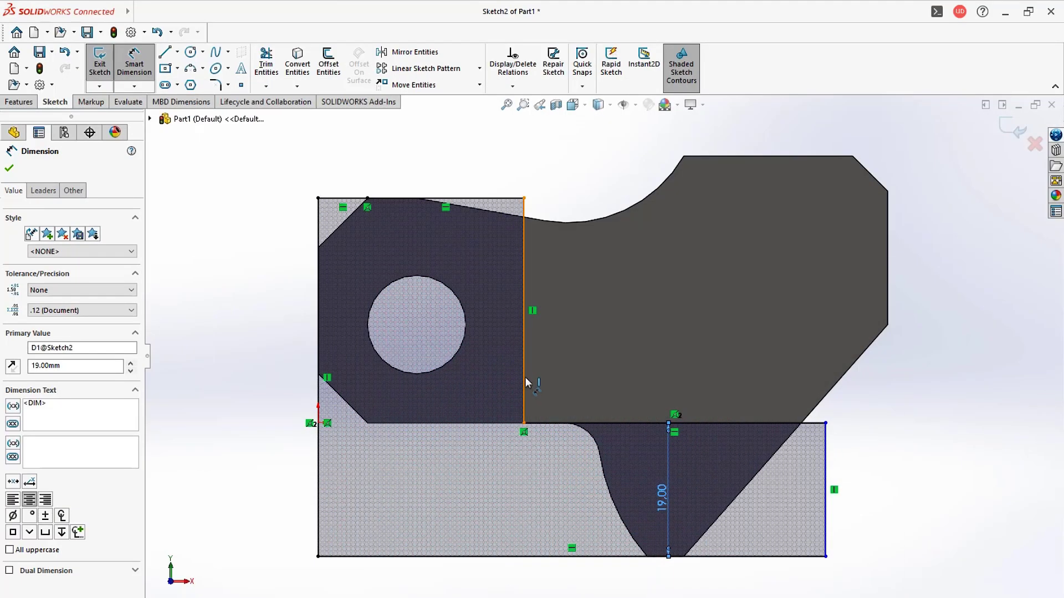
left_click(525, 382)
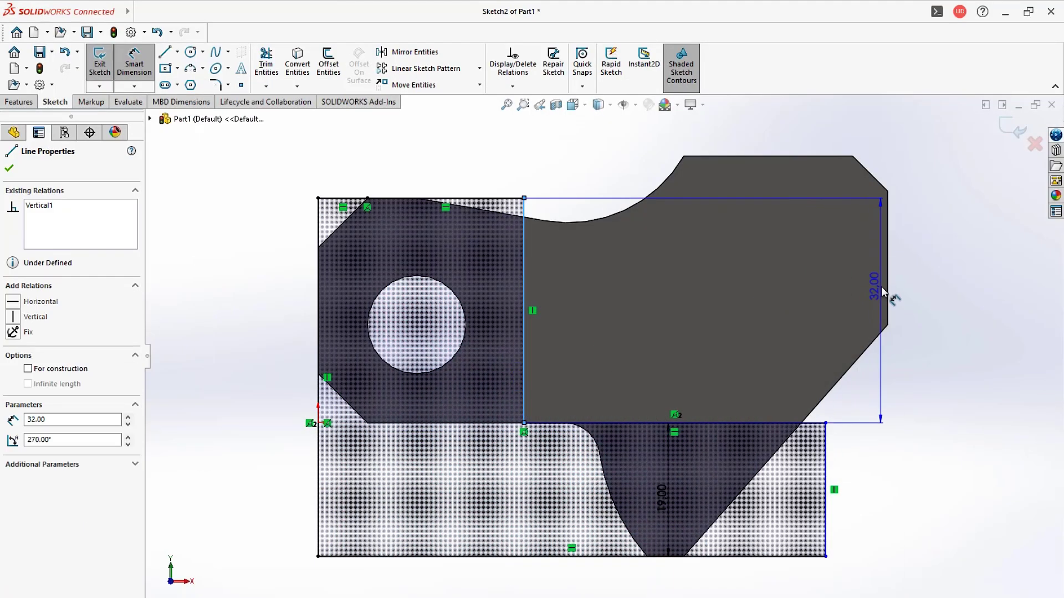
left_click(889, 292)
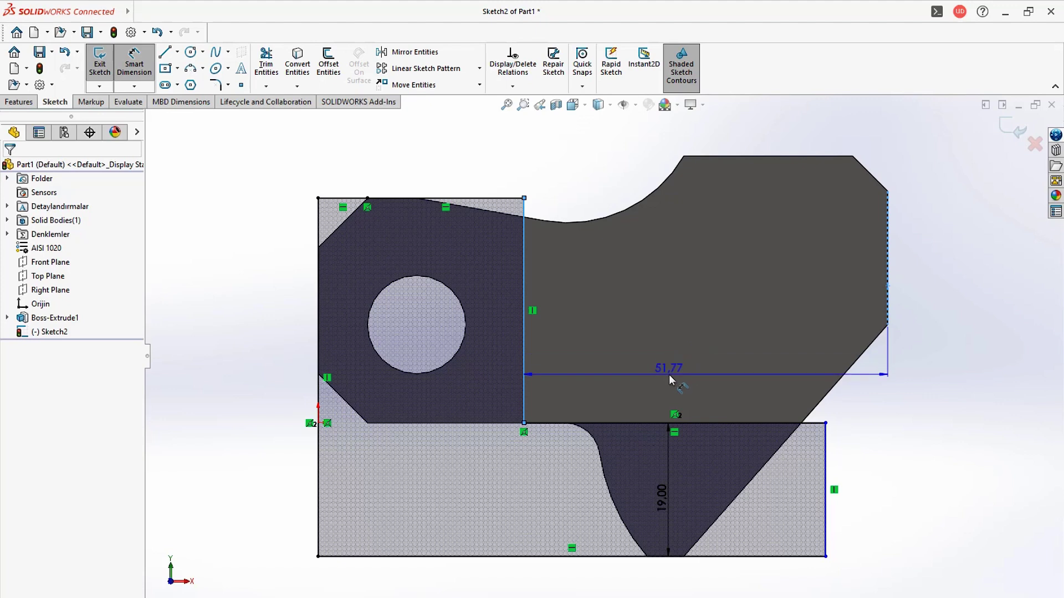
left_click(669, 374)
type("52")
key("Return")
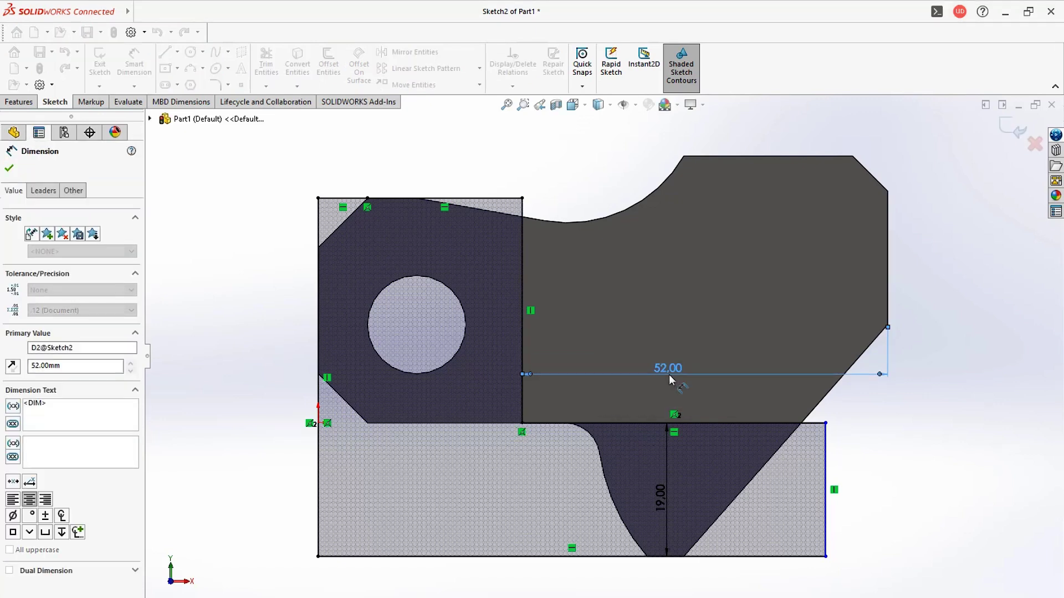
key("Escape")
- Add a Vertical relation between the outline's right corner and the block's top-right corner
left_click(826, 424)
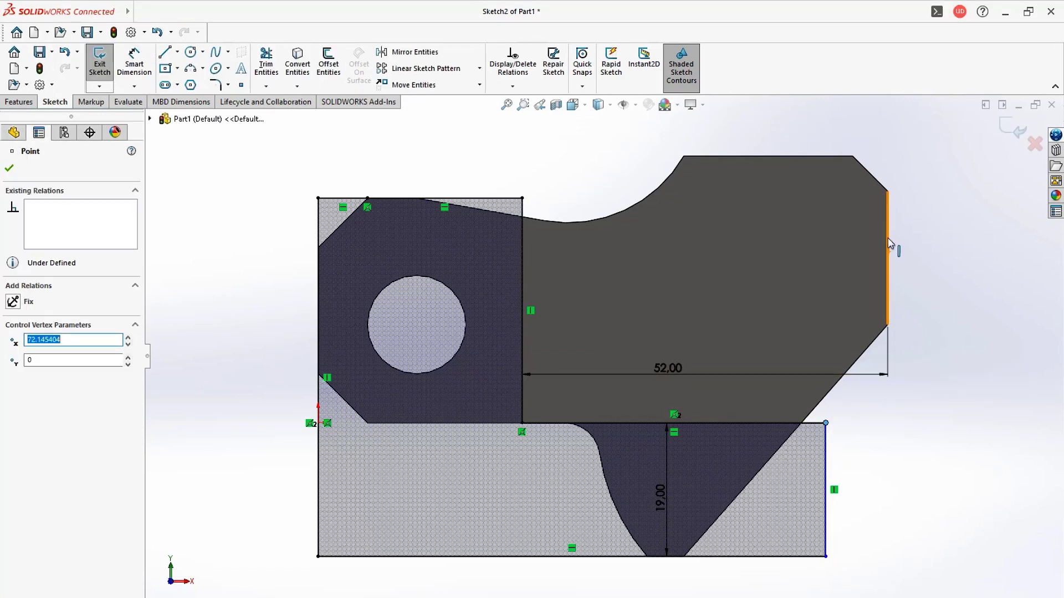
left_click(888, 191, "ctrl")
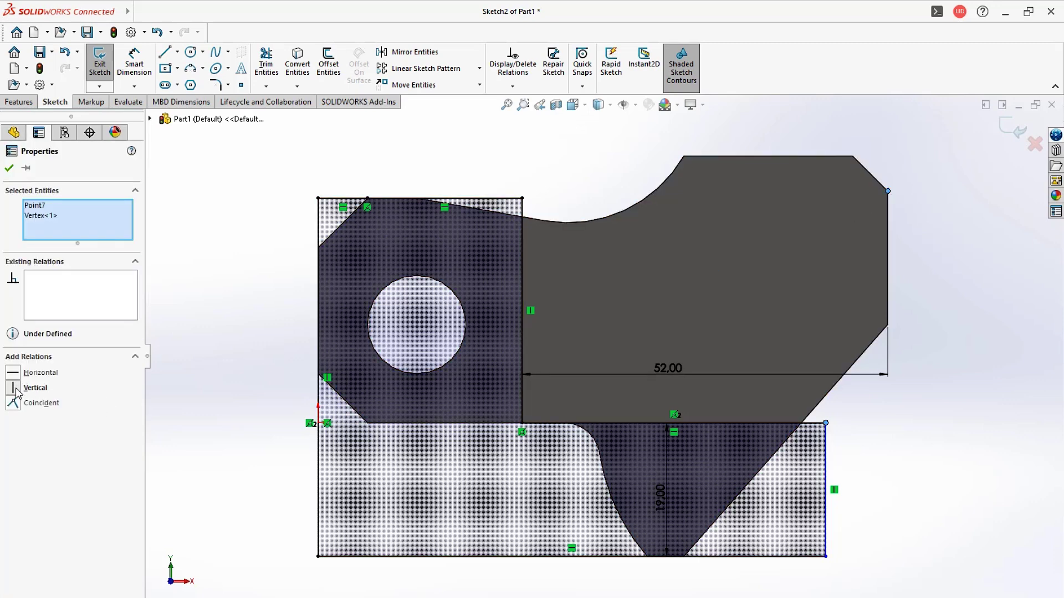
left_click(17, 388)
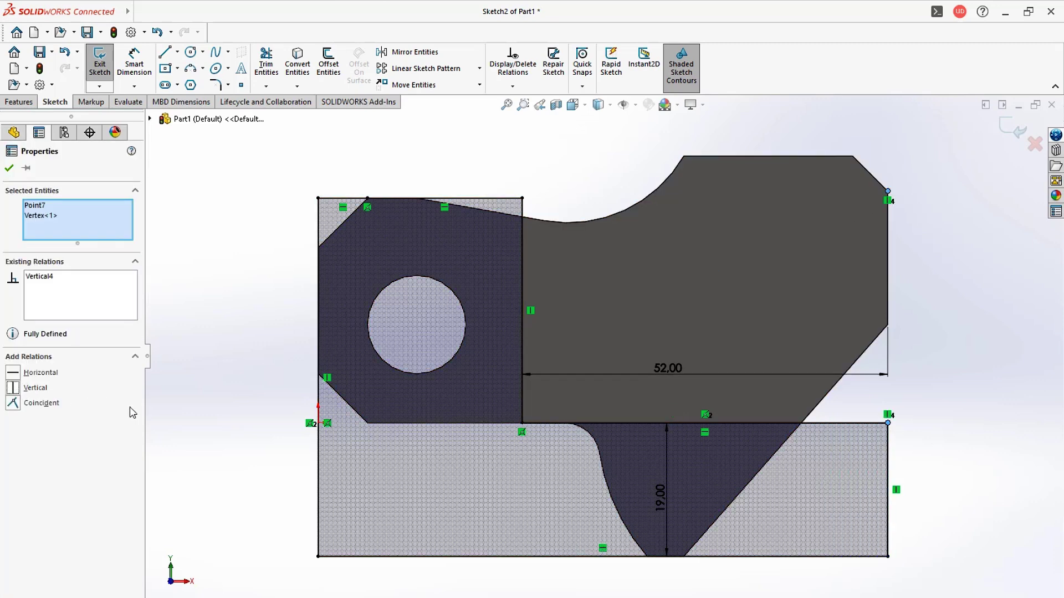
left_click(10, 168)
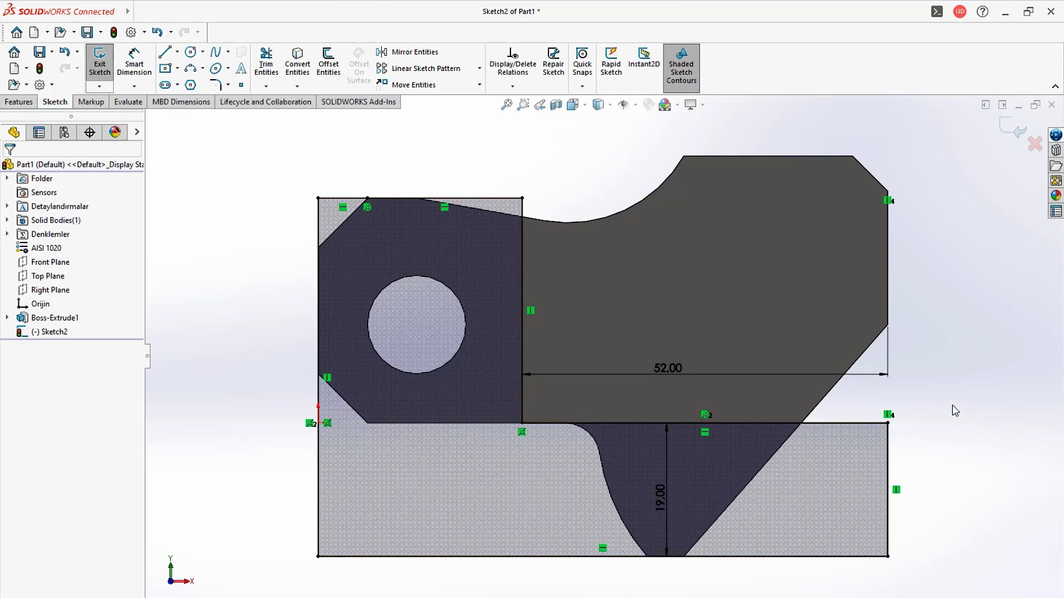
- Cut-extrude Sketch2 blind 19 mm deep, checking the depth against the exam PDF
left_click(20, 102)
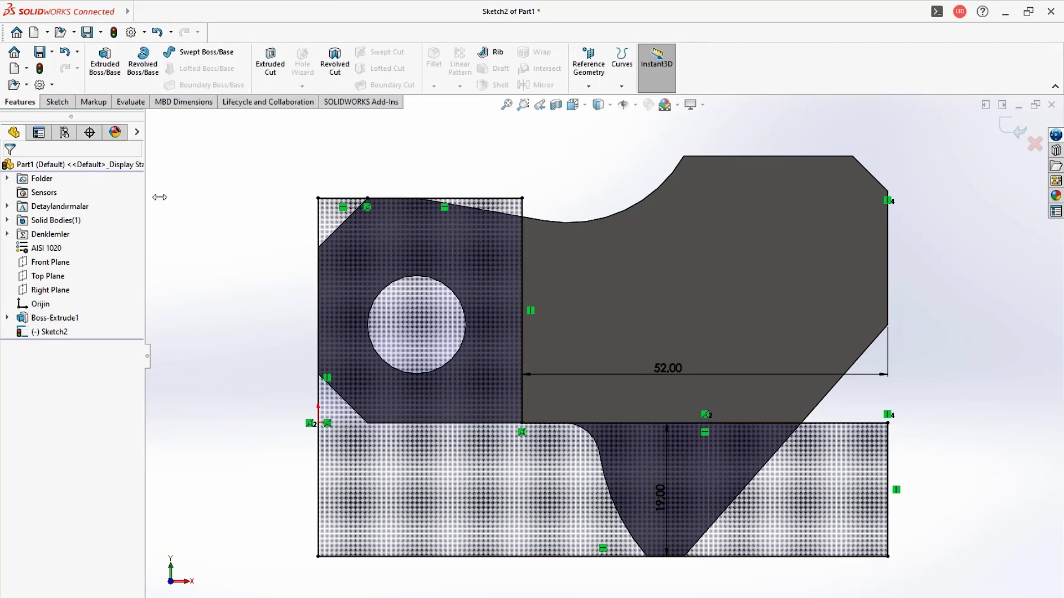
left_click(271, 64)
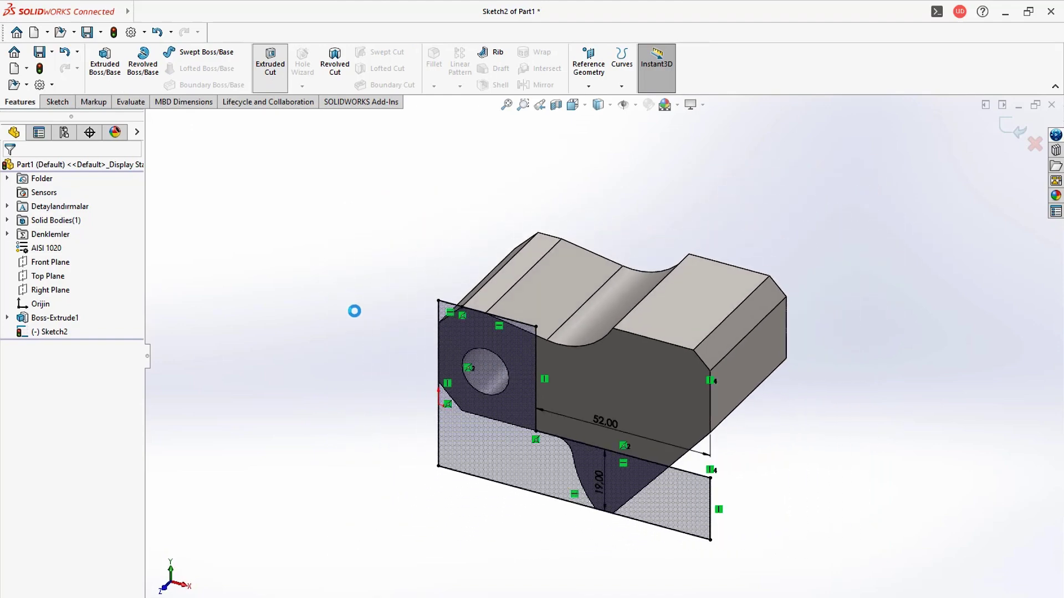
key("alt+Tab")
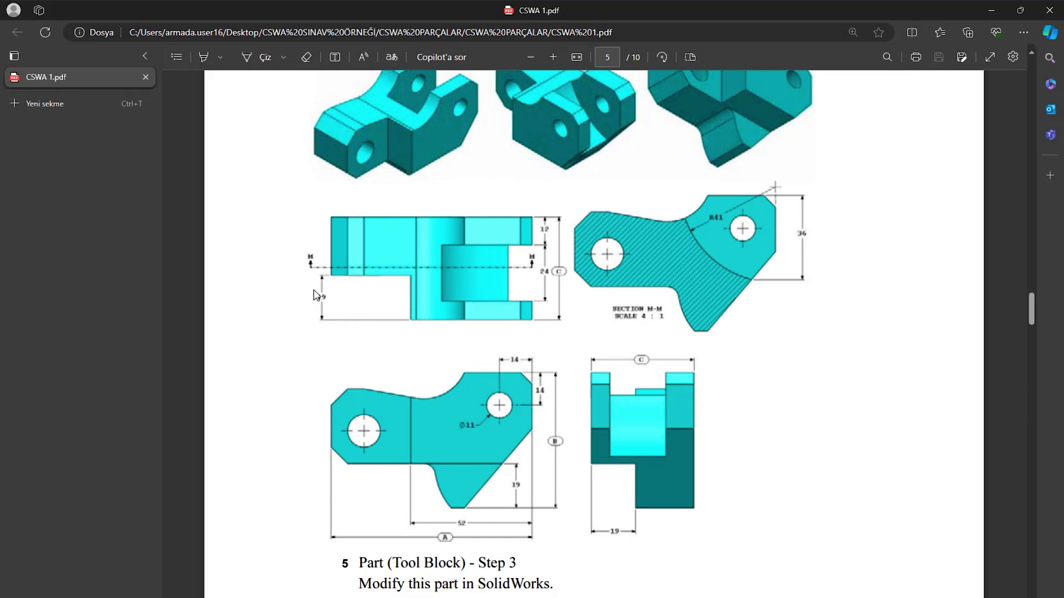
key("alt+Tab")
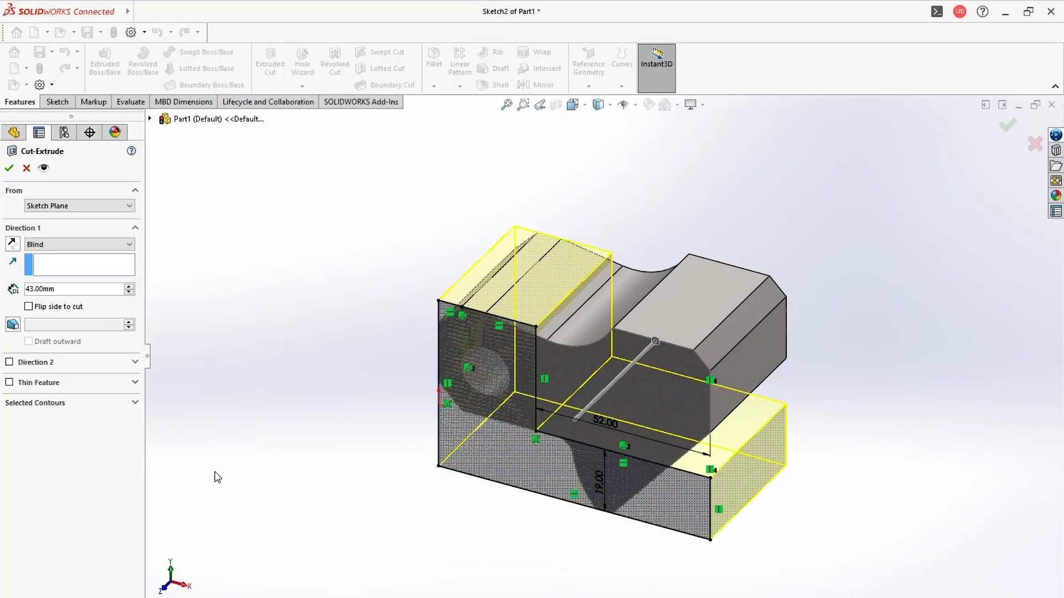
double_click(60, 289)
type("19")
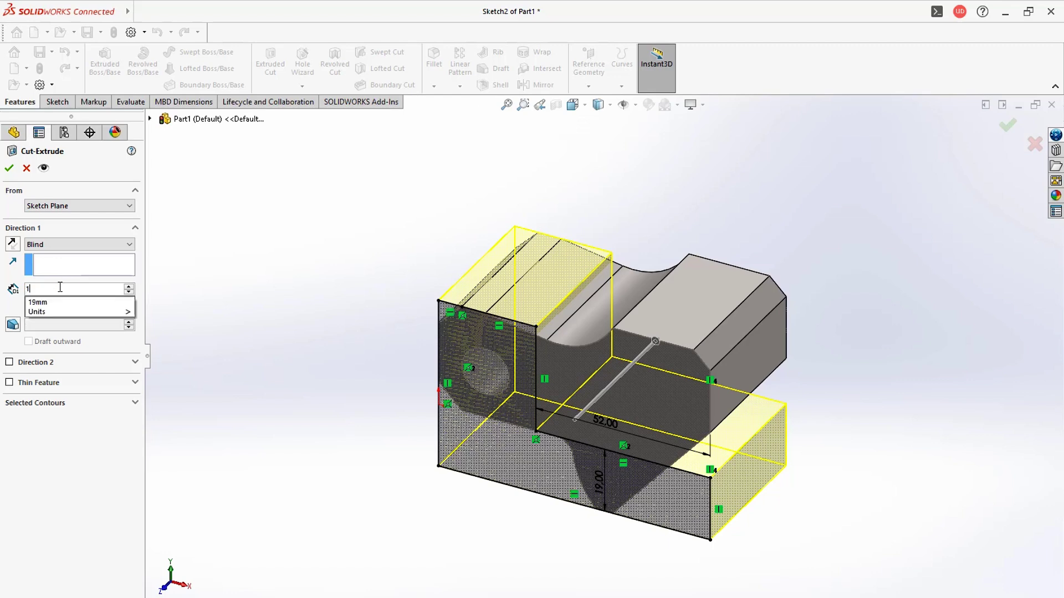
key("Return")
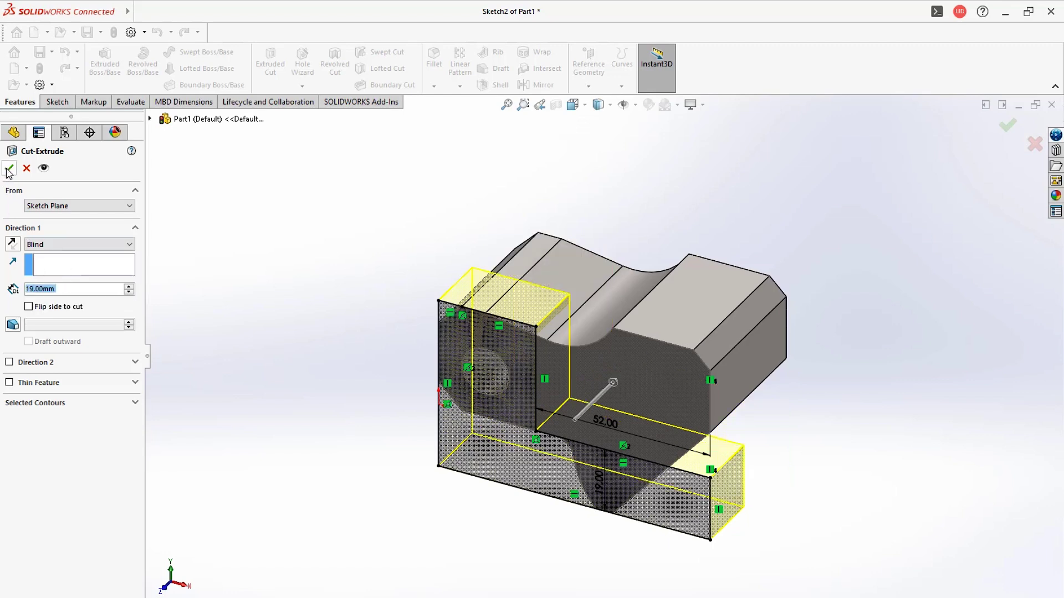
left_click(9, 168)
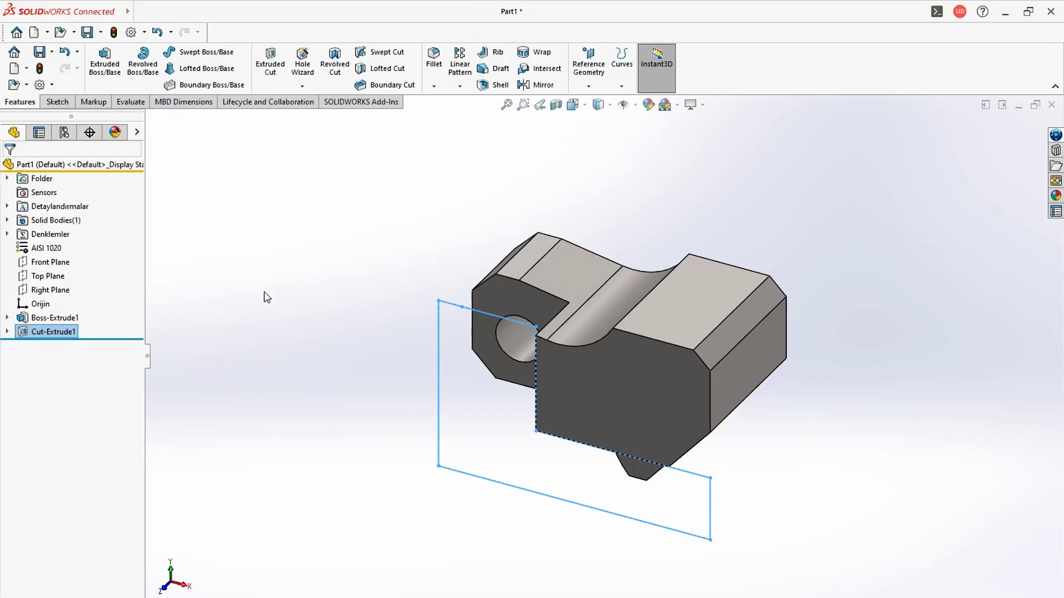
left_click(278, 310)
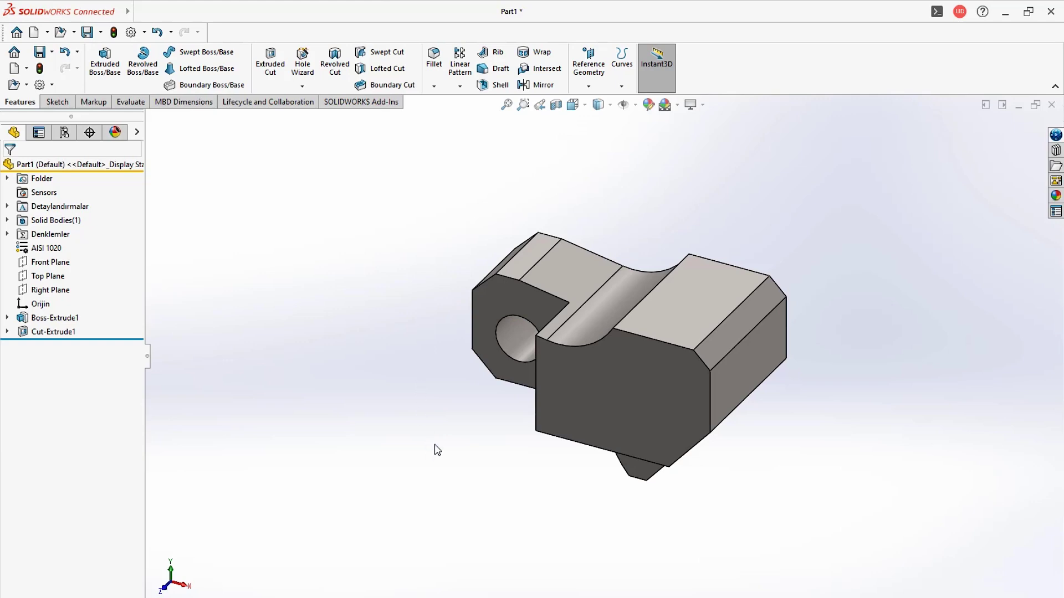
- Orbit to the face with the hole, open Sketch3 on it, and choose 3 Point Arc
mouse_move(690, 540)
middle_mouse_down()
mouse_move(755, 432)
mouse_move(634, 408)
mouse_move(513, 408)
mouse_move(523, 341)
middle_mouse_up()
left_click(532, 336)
left_click(587, 299)
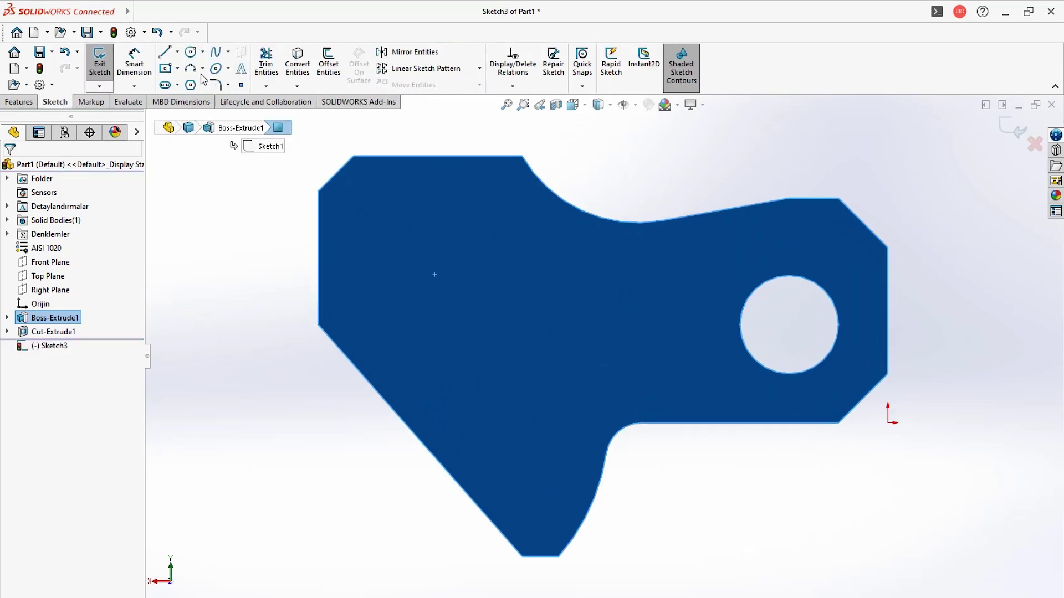
left_click(203, 68)
left_click(212, 114)
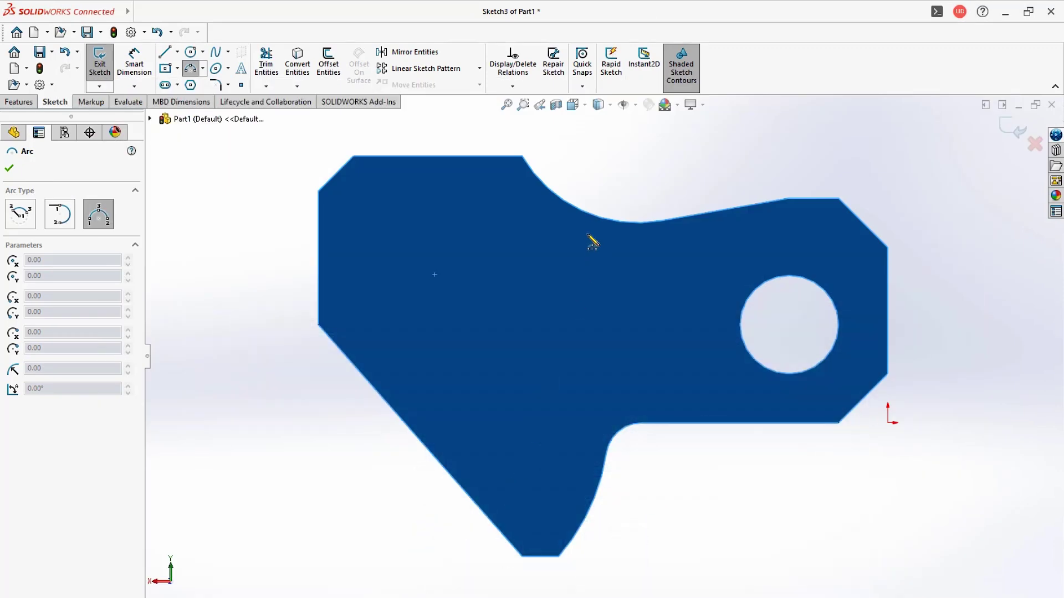
- Draw a three-point arc from the top curve's end to the slanted lower-left edge
left_click(576, 208)
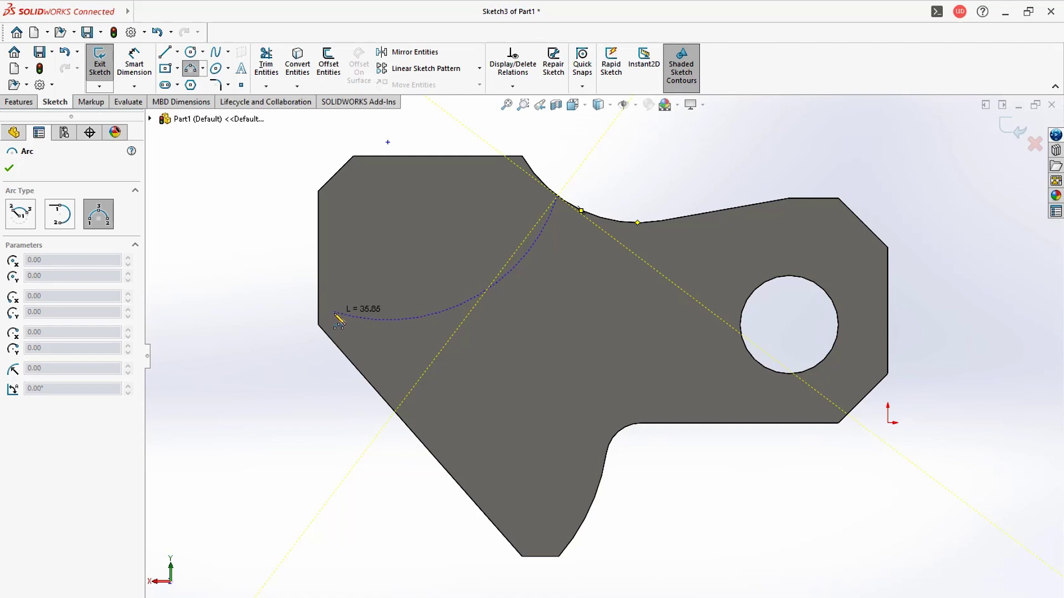
left_click(337, 344)
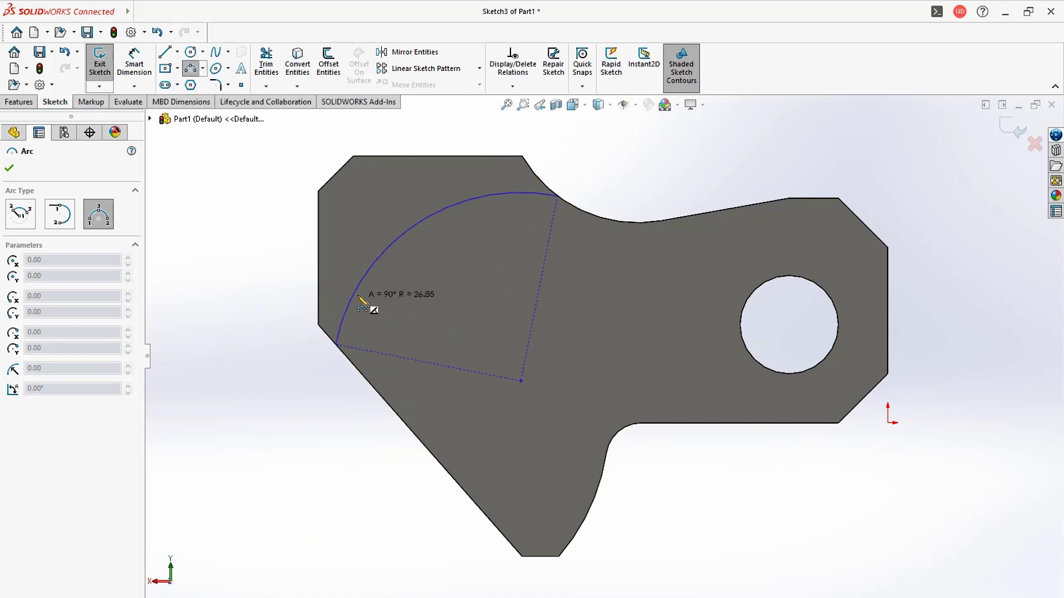
left_click(437, 327)
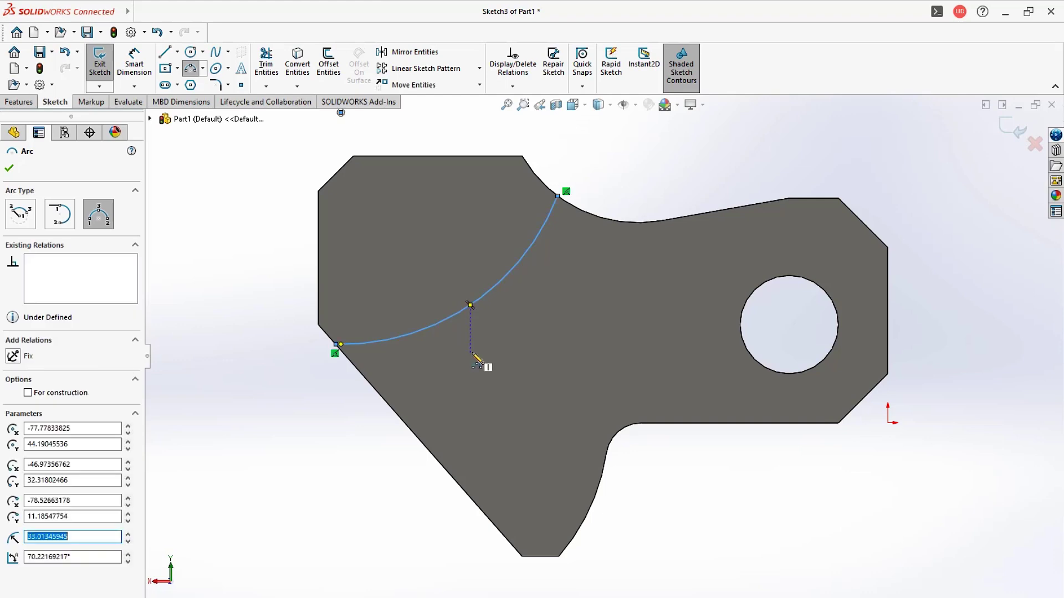
key("Escape")
key("f")
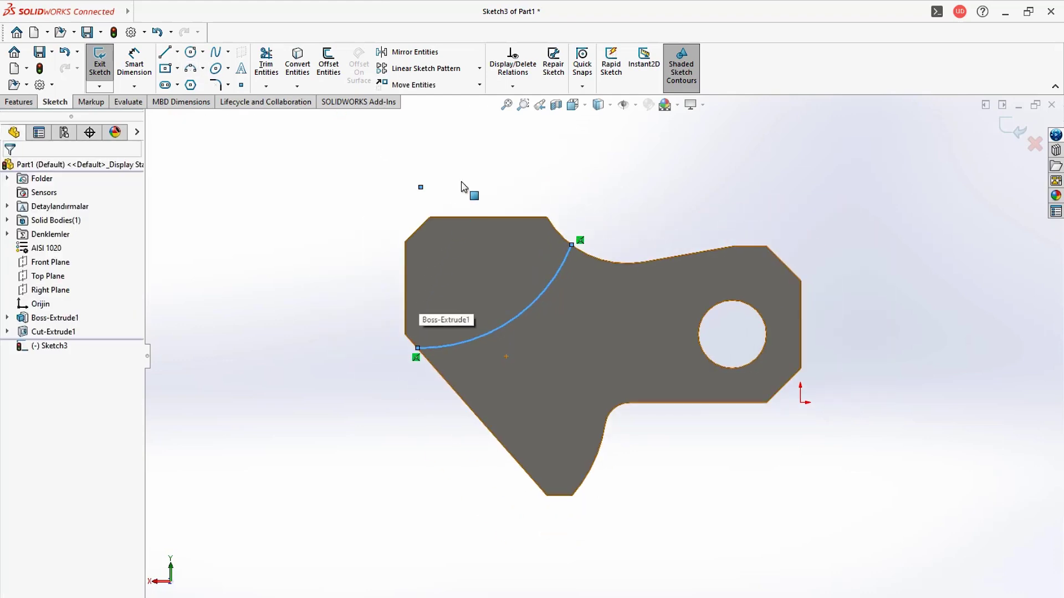
key("Escape")
scroll(517, 275, "down", 2)
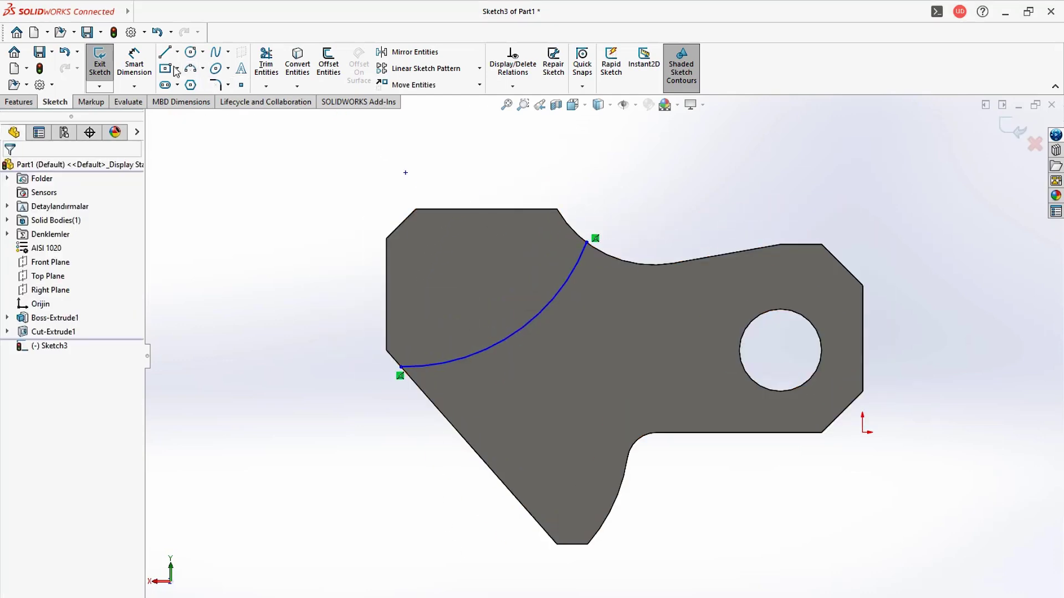
- Dimension the arc's lower endpoint 36 mm below the top edge
left_click(134, 62)
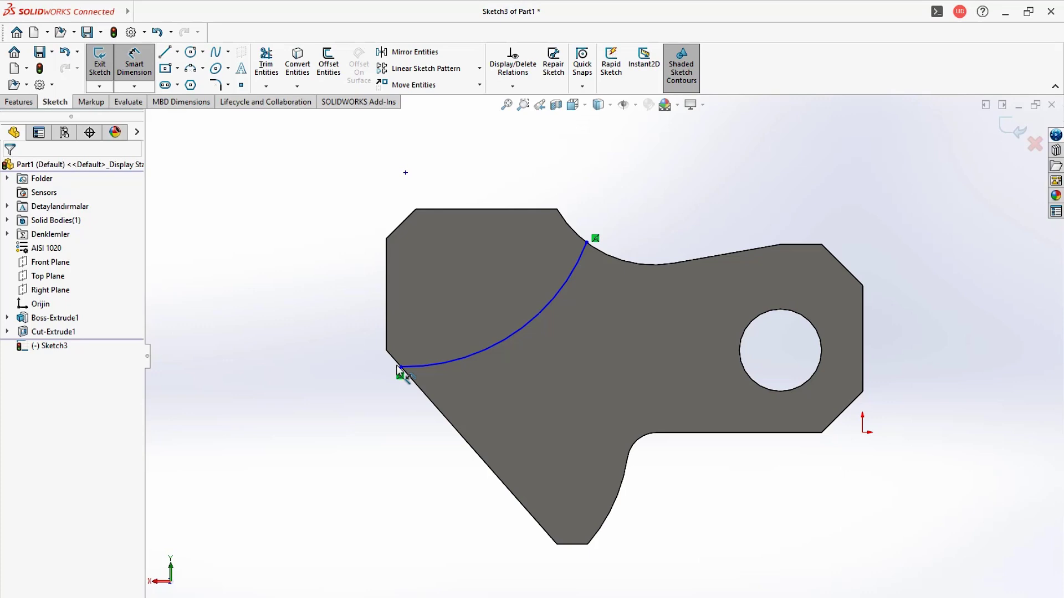
left_click(400, 368)
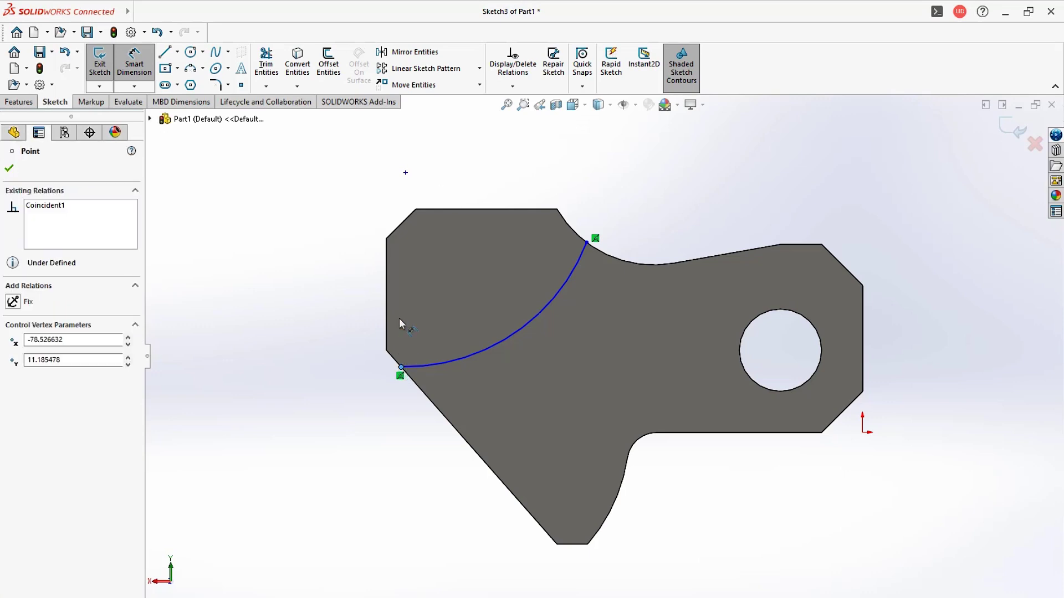
left_click(448, 208)
left_click(325, 277)
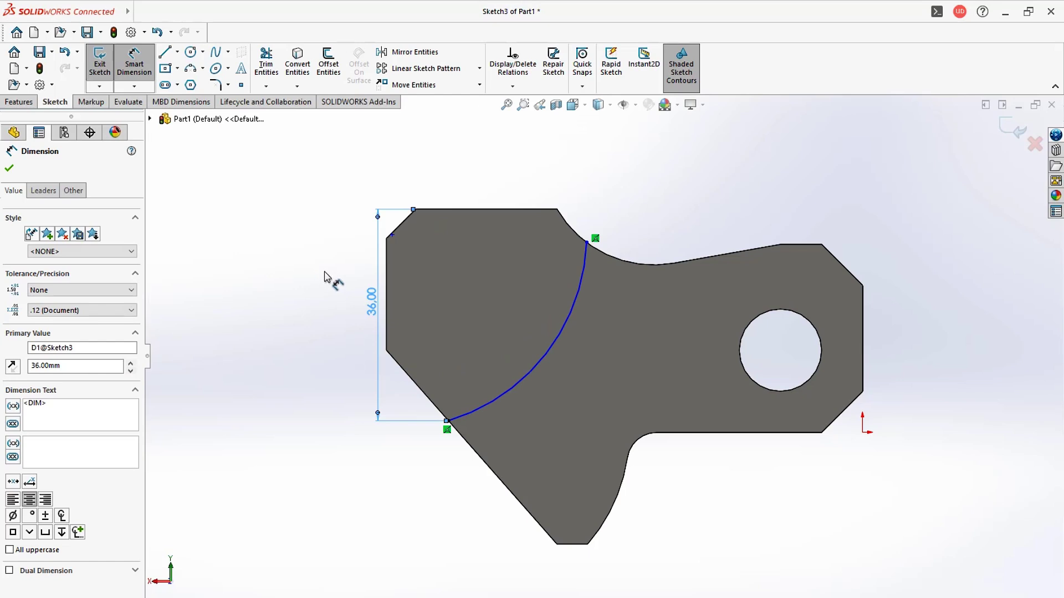
key("Escape")
scroll(347, 267, "down", 2)
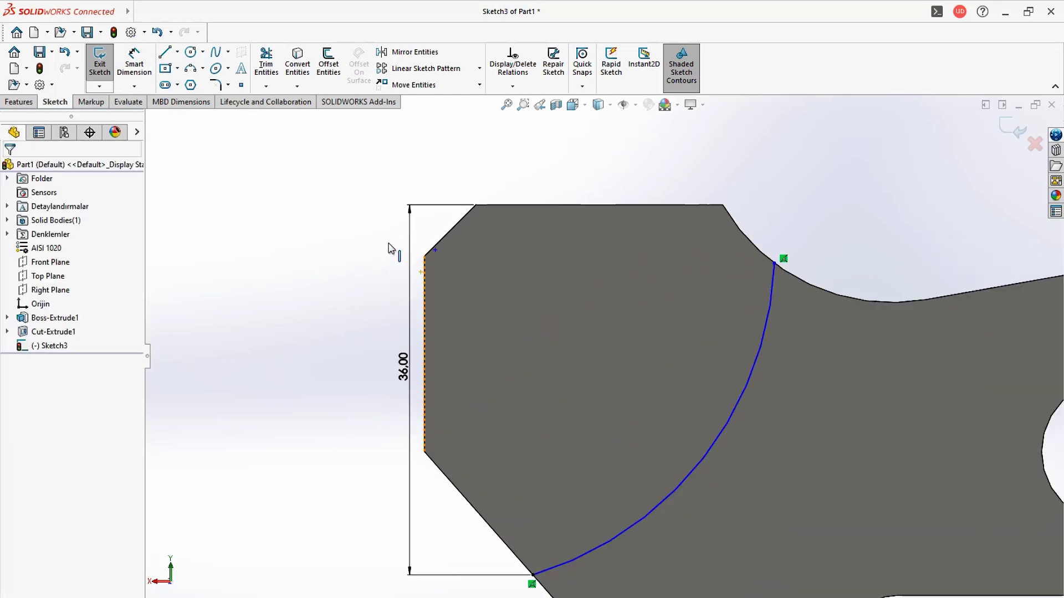
scroll(473, 253, "down", 2)
scroll(488, 277, "up", 1)
- Add a Vertical relation between the sketch point and the chamfer's end corner
left_click(504, 314)
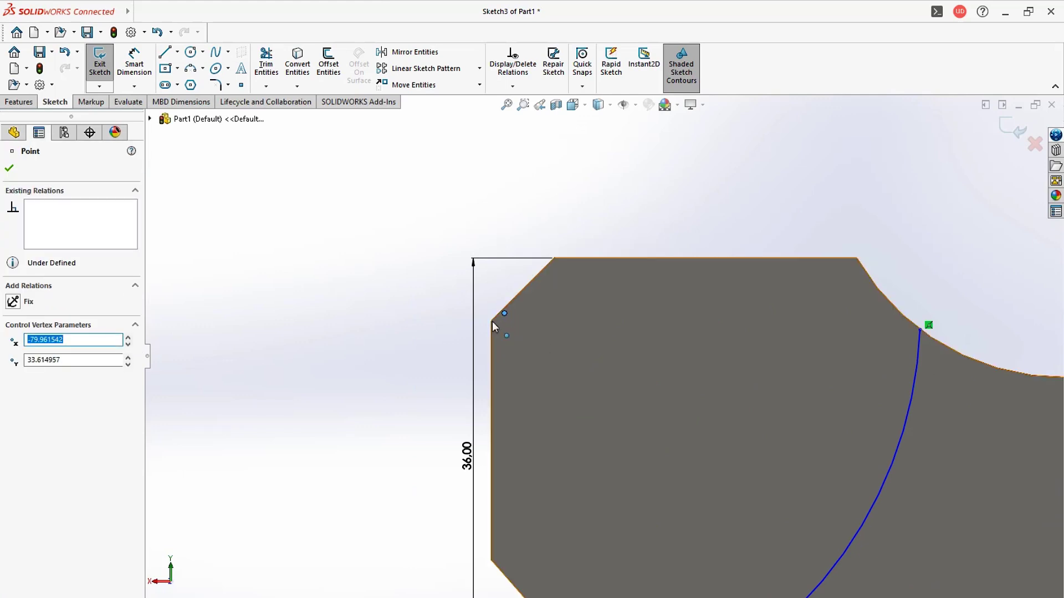
left_click(491, 321, "ctrl")
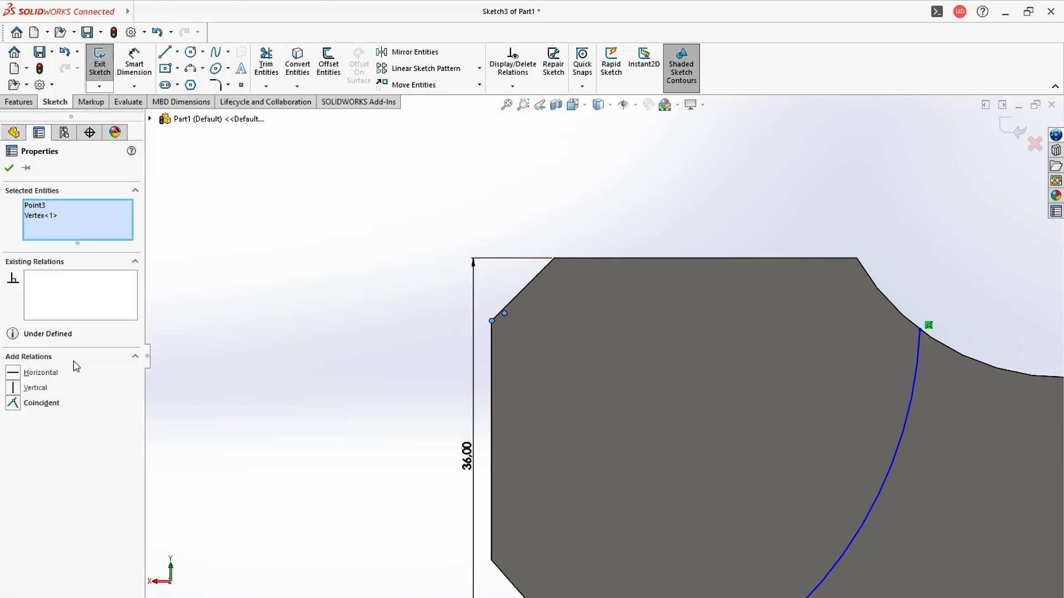
left_click(14, 392)
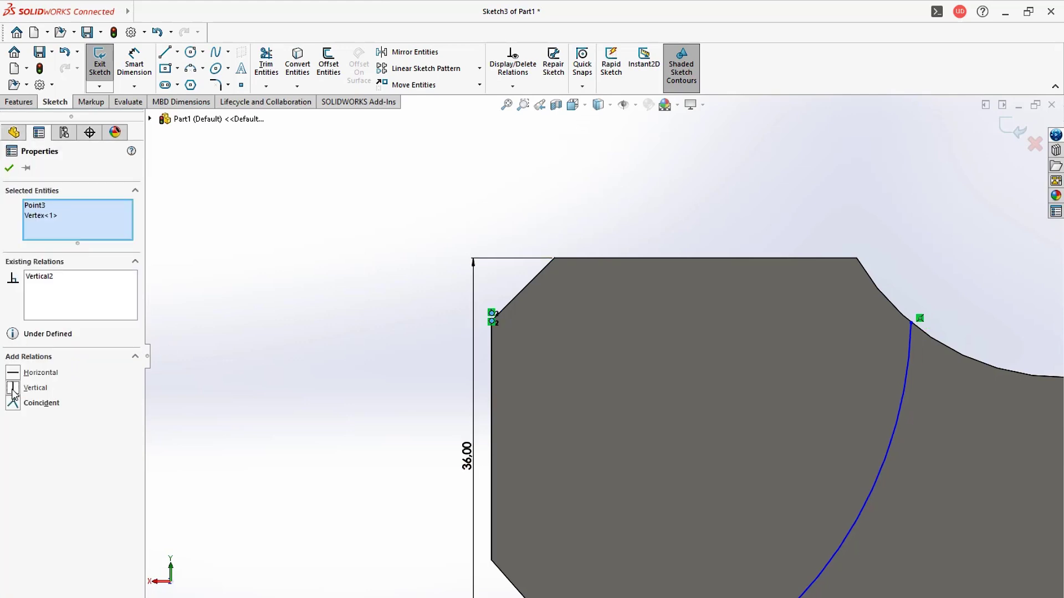
left_click(10, 169)
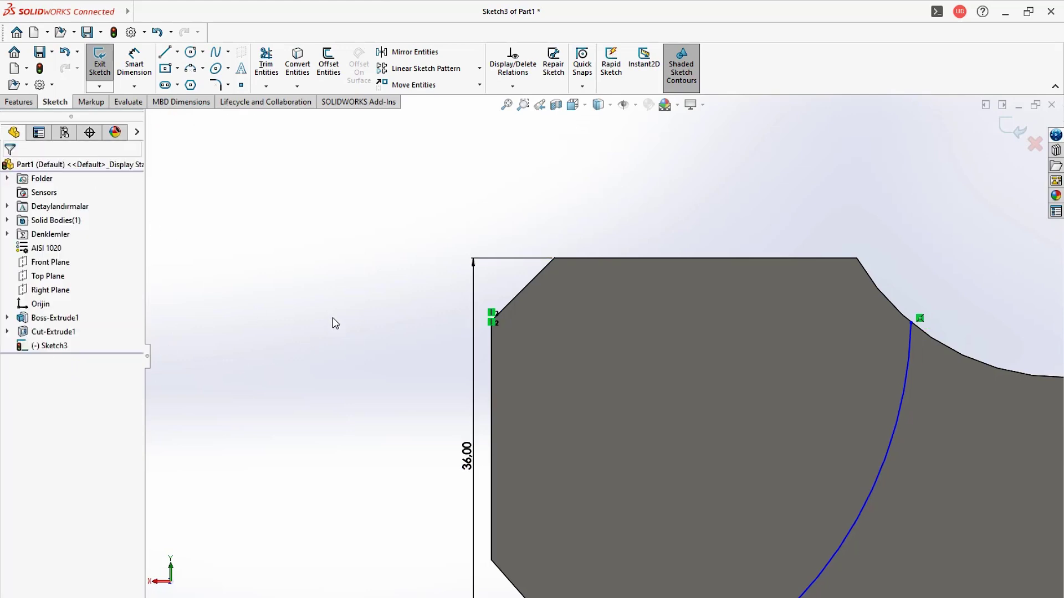
scroll(604, 366, "up", 2)
scroll(620, 384, "up", 1)
scroll(725, 397, "down", 2)
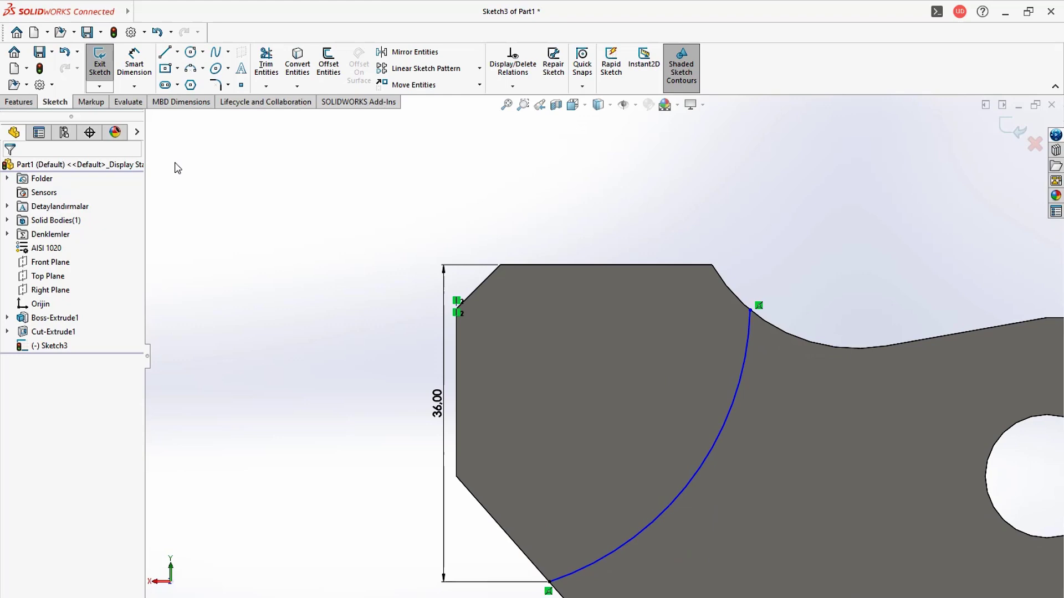
- Dimension the arc radius as 41 mm
left_click(134, 62)
left_click(706, 457)
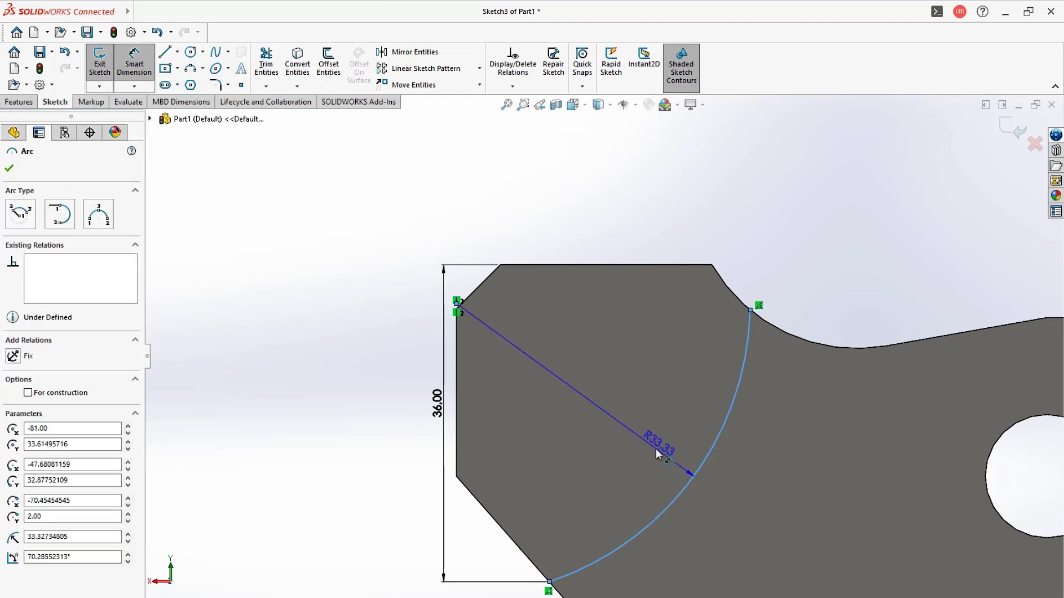
left_click(634, 460)
type("41")
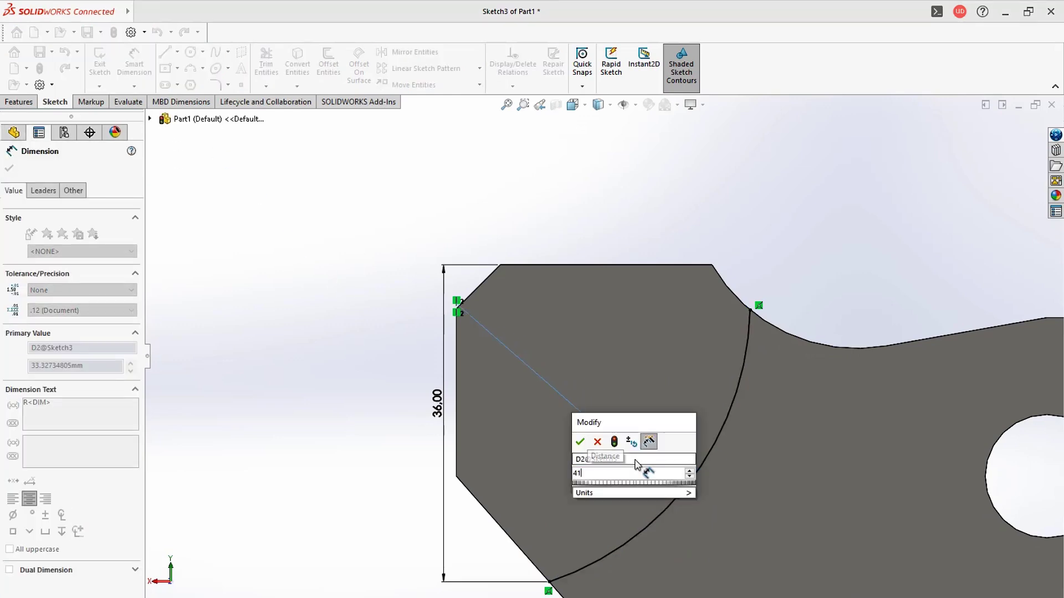
key("Return")
scroll(720, 336, "up", 2)
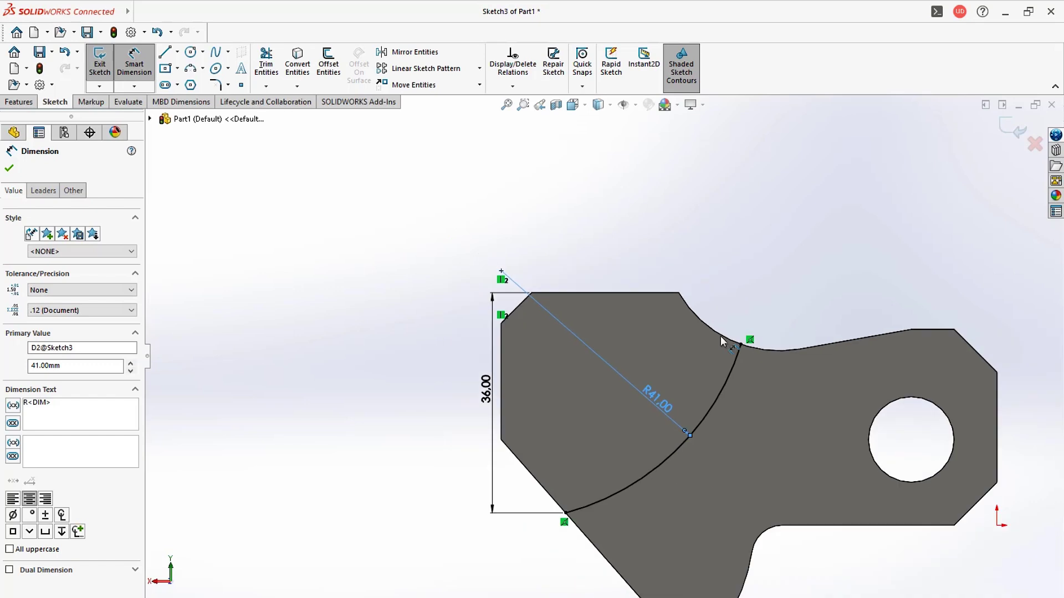
scroll(700, 354, "up", 1)
scroll(682, 354, "down", 1)
key("Escape")
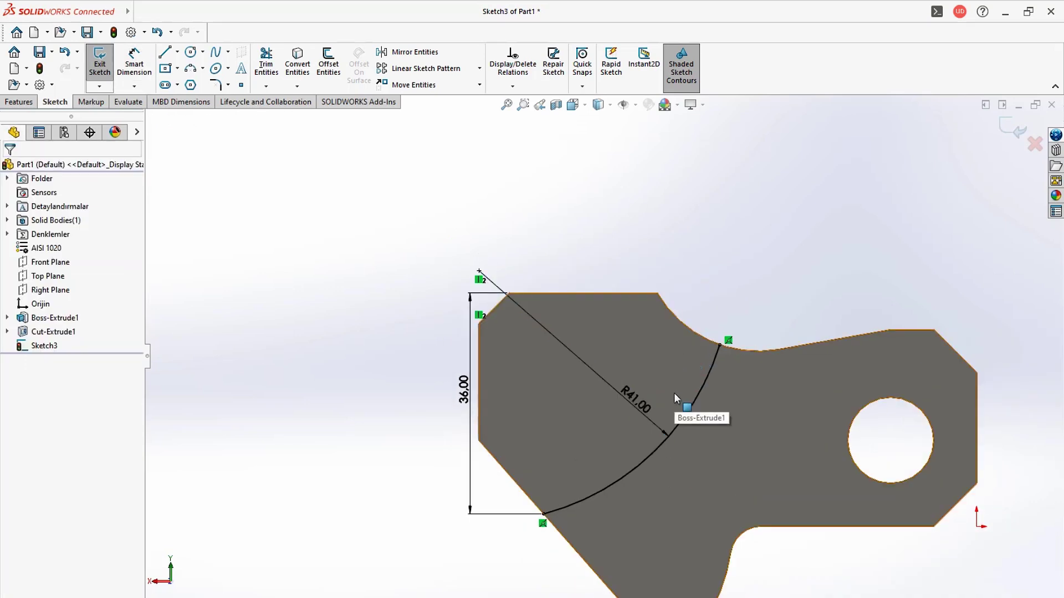
- Convert the left, slanted, chamfer, top and curved top edges into the sketch
left_click(297, 64)
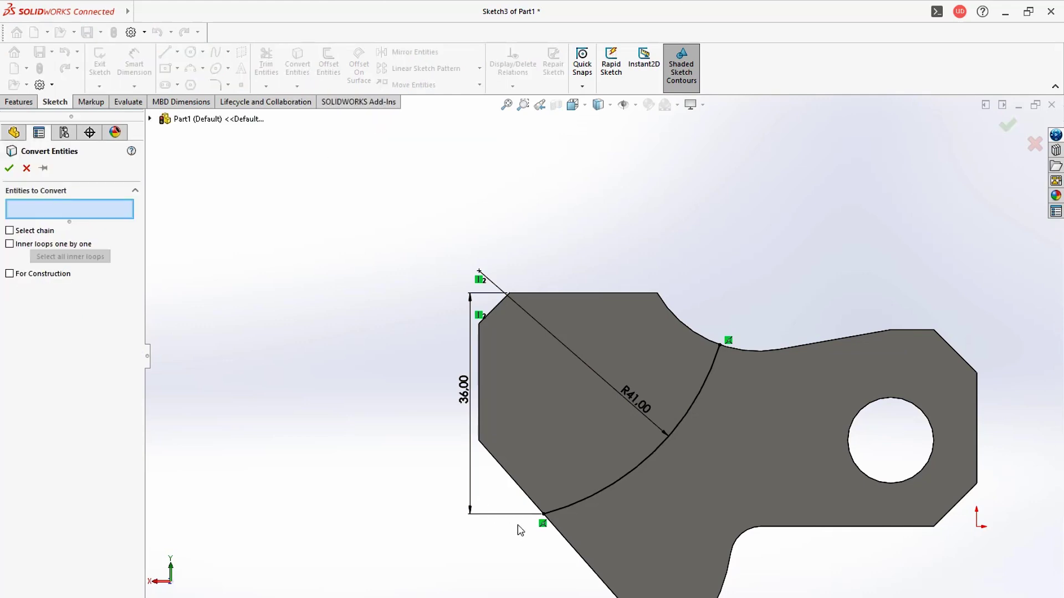
left_click(520, 488)
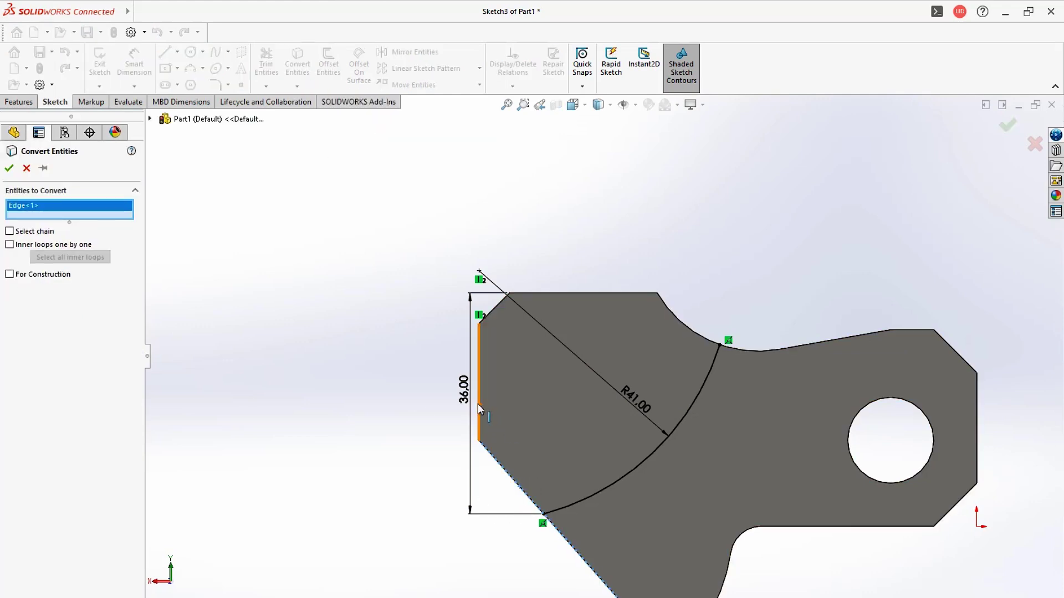
left_click(479, 403)
left_click(499, 306)
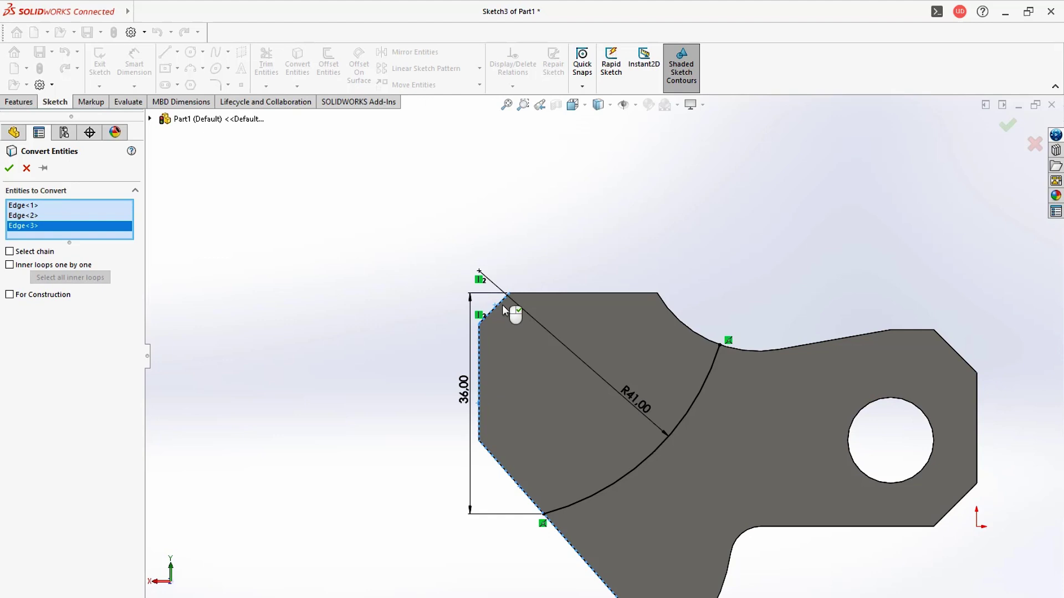
left_click(550, 293)
left_click(690, 328)
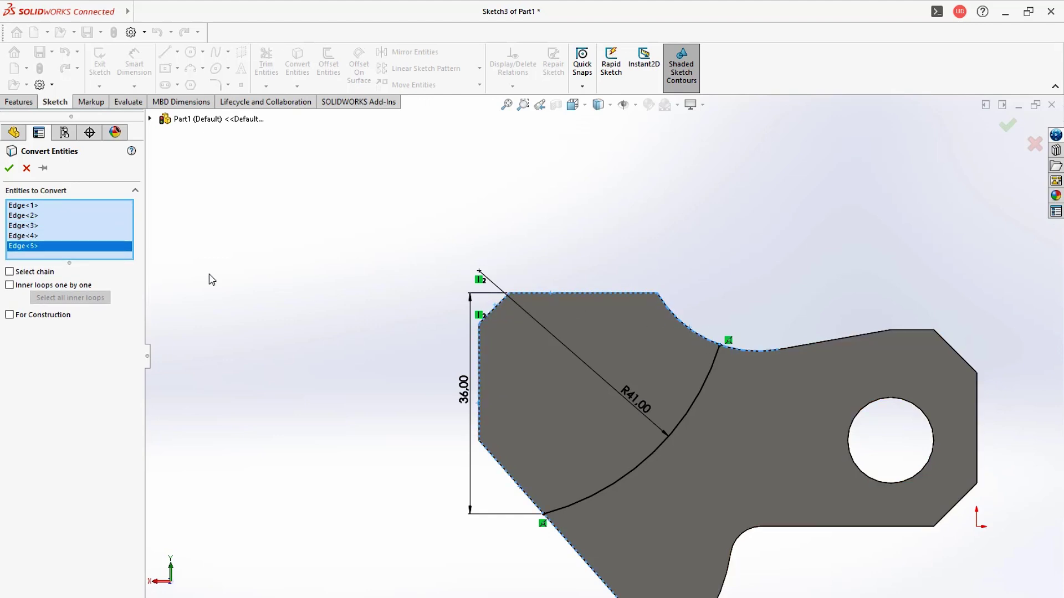
left_click(9, 168)
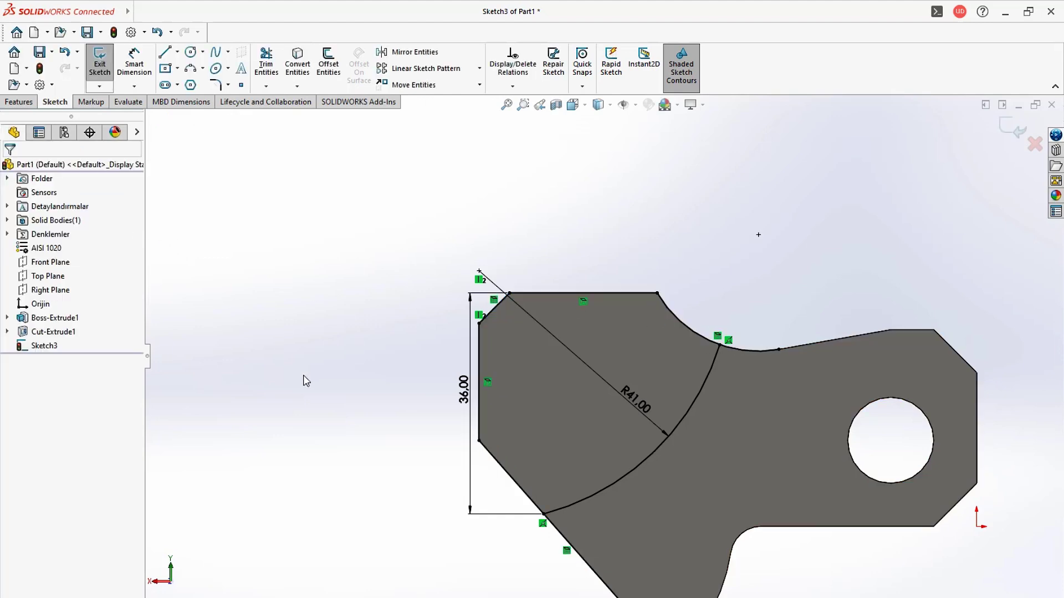
key("z")
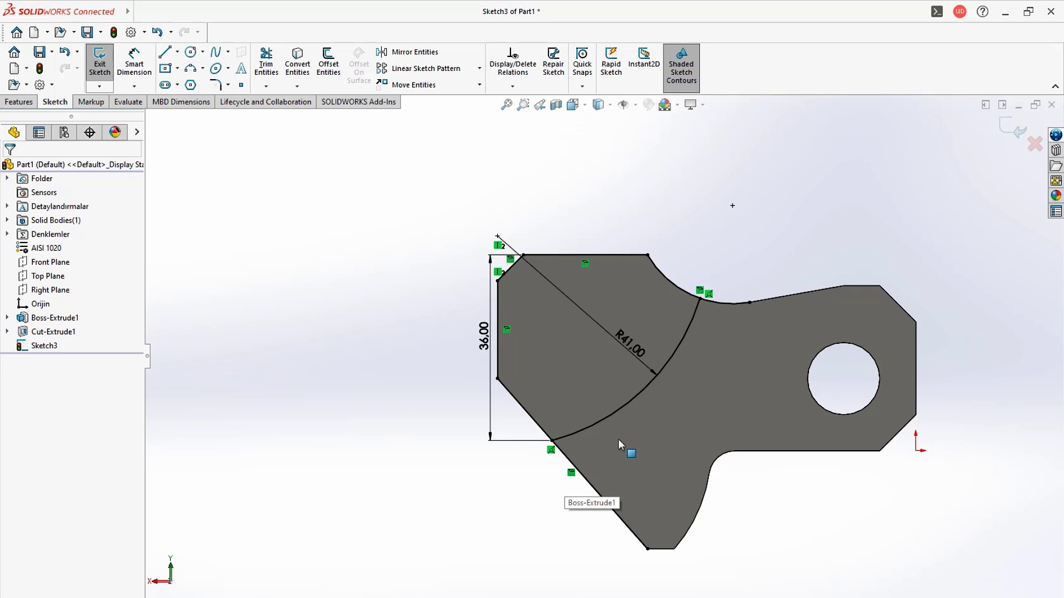
- Power-trim the extra edge segment so the R41 arc region closes
left_click(276, 73)
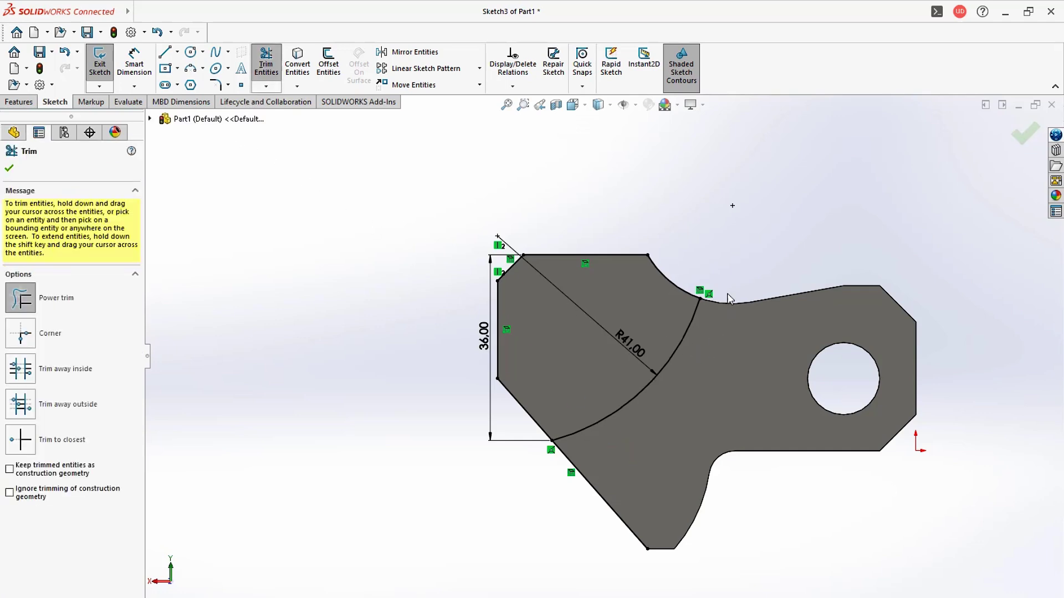
left_click_drag(649, 465, 598, 508)
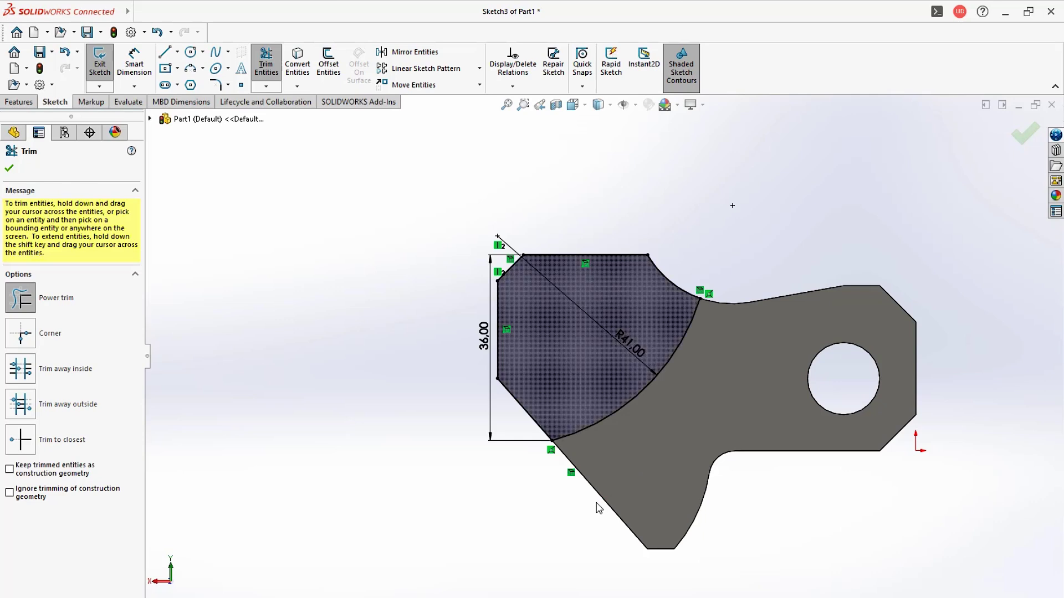
left_click(8, 170)
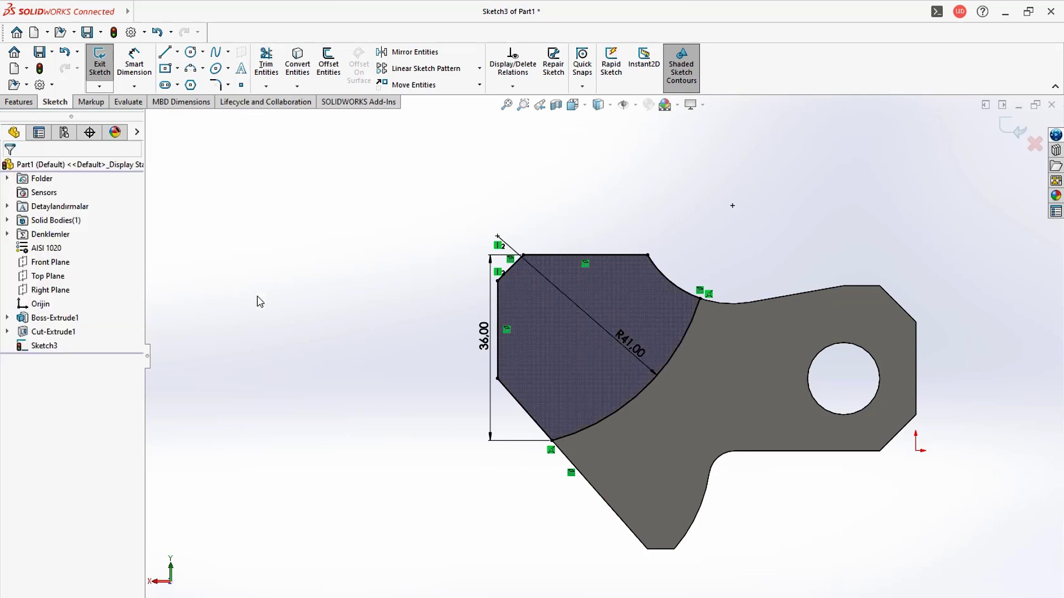
- Cut-extrude the arc region from a 12 mm offset, 24 mm blind
left_click(19, 101)
left_click(270, 62)
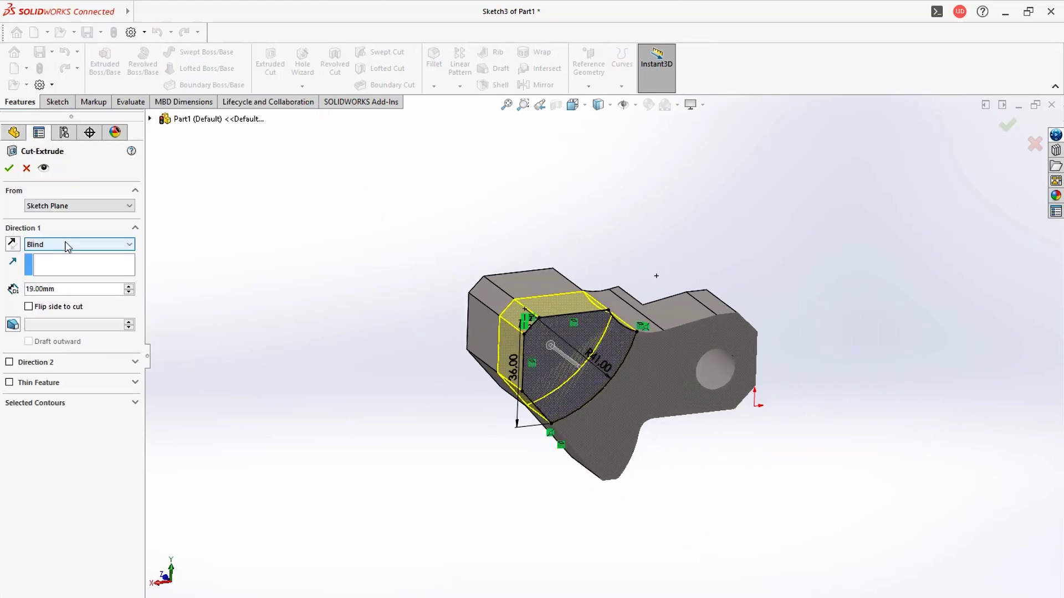
left_click(72, 206)
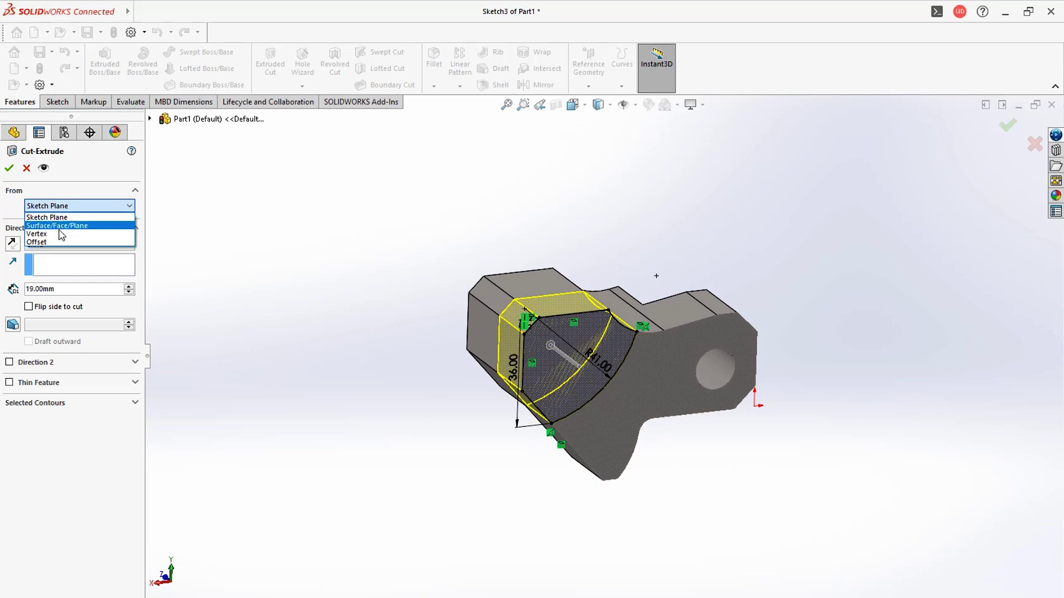
left_click(59, 235)
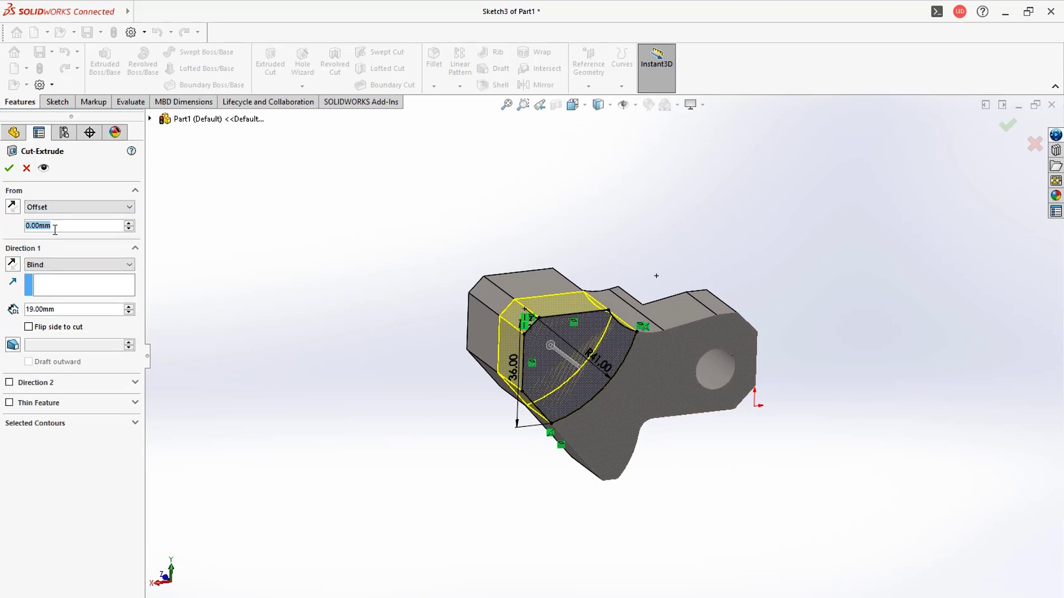
type("12")
key("Return")
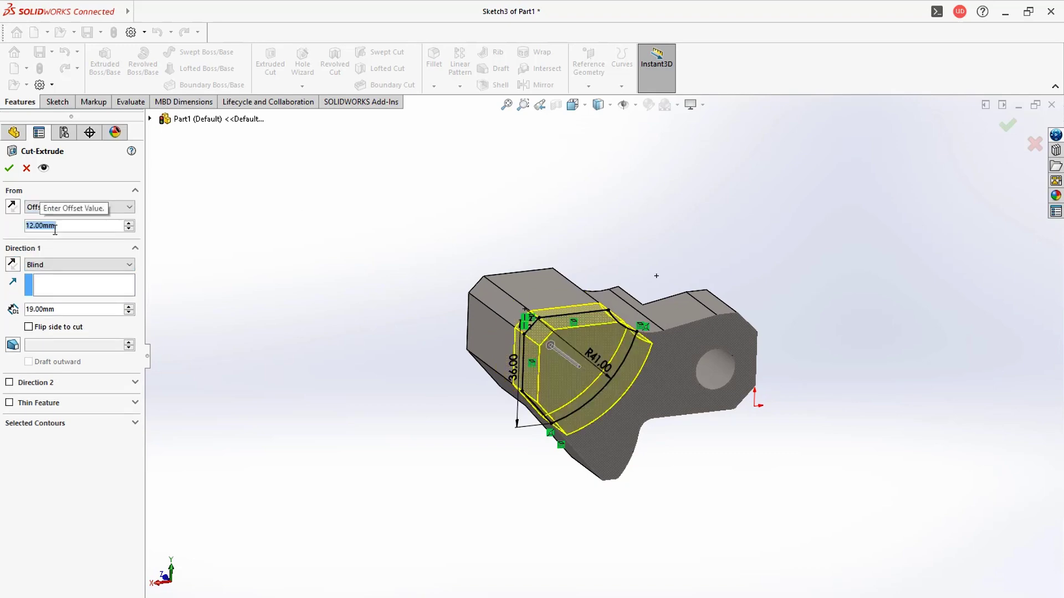
mouse_move(159, 285)
middle_mouse_down()
mouse_move(341, 334)
mouse_move(345, 347)
middle_mouse_up()
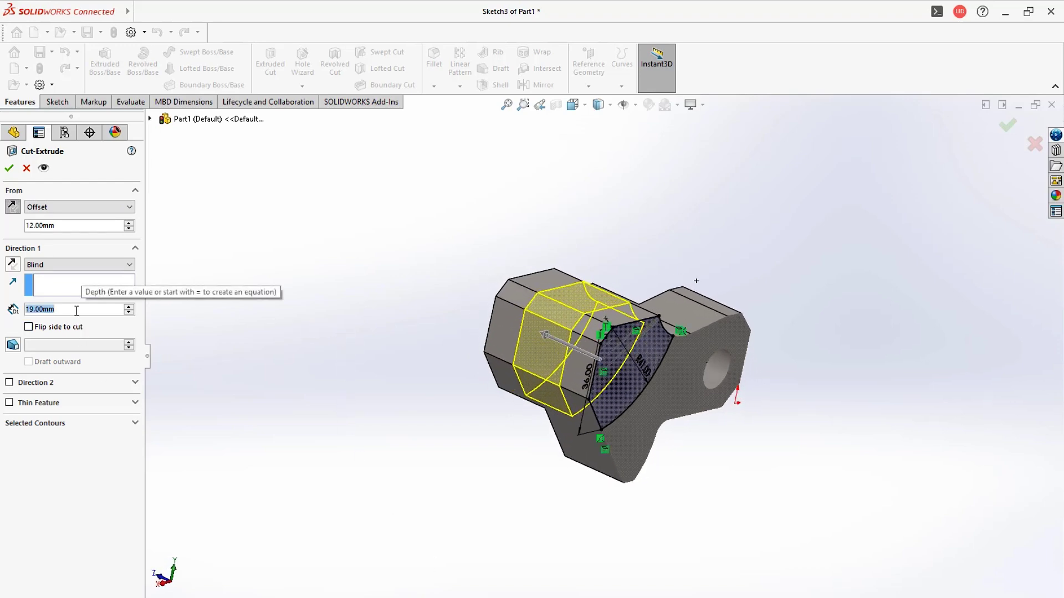
type("24")
key("Return")
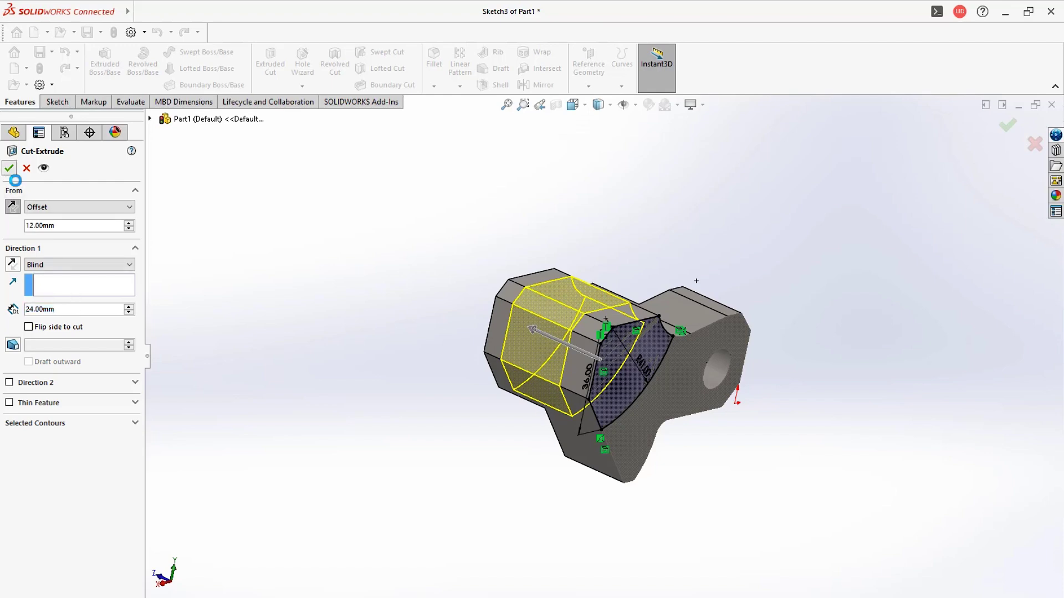
left_click(8, 168)
- Orbit the part and compare the new cut with the PDF drawing
mouse_move(438, 359)
middle_mouse_down()
mouse_move(473, 339)
mouse_move(502, 385)
mouse_move(549, 401)
mouse_move(520, 464)
mouse_move(450, 451)
middle_mouse_up()
key("alt+Tab")
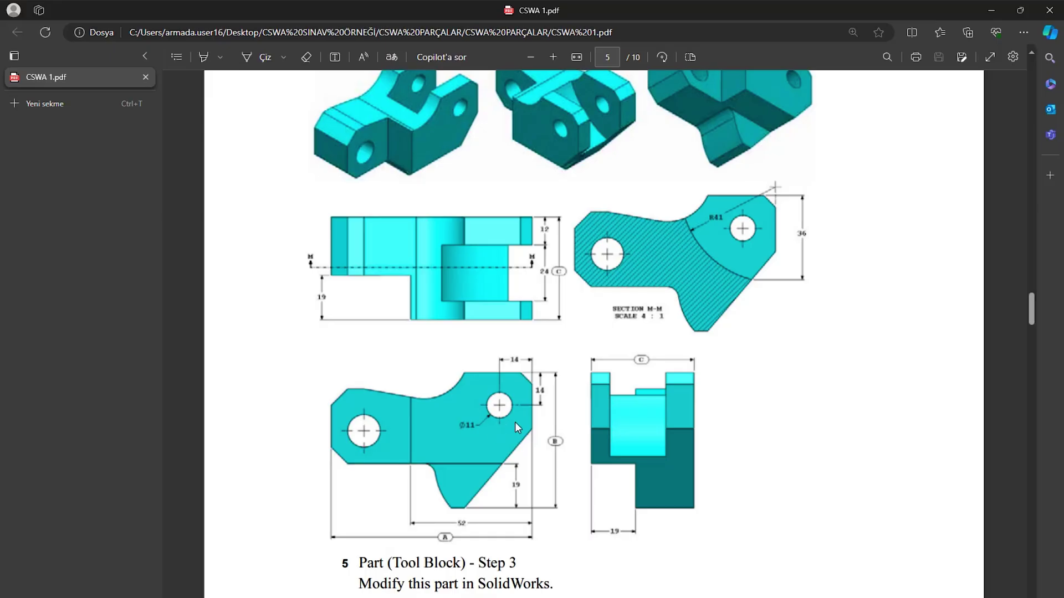
key("alt+Tab")
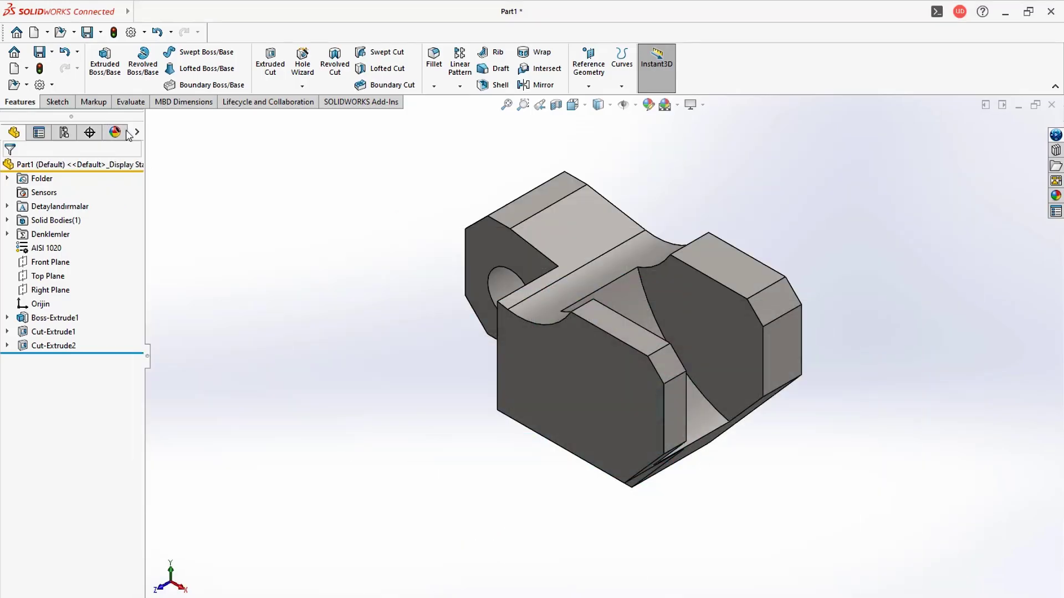
- Sketch a circle on the front face's upper right and dimension it Ø11
left_click(614, 385)
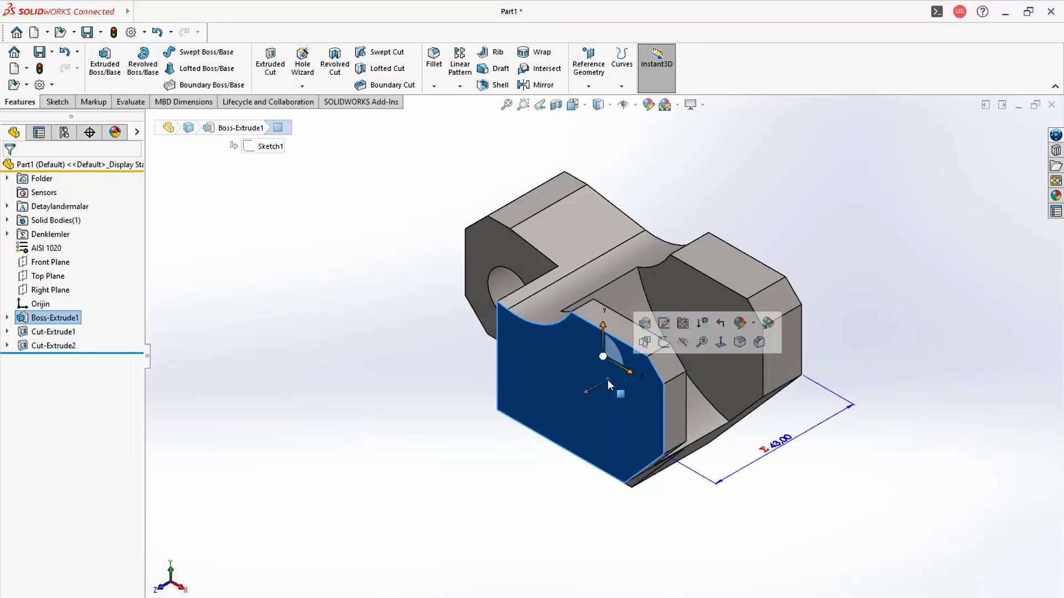
left_click(661, 342)
left_click(191, 52)
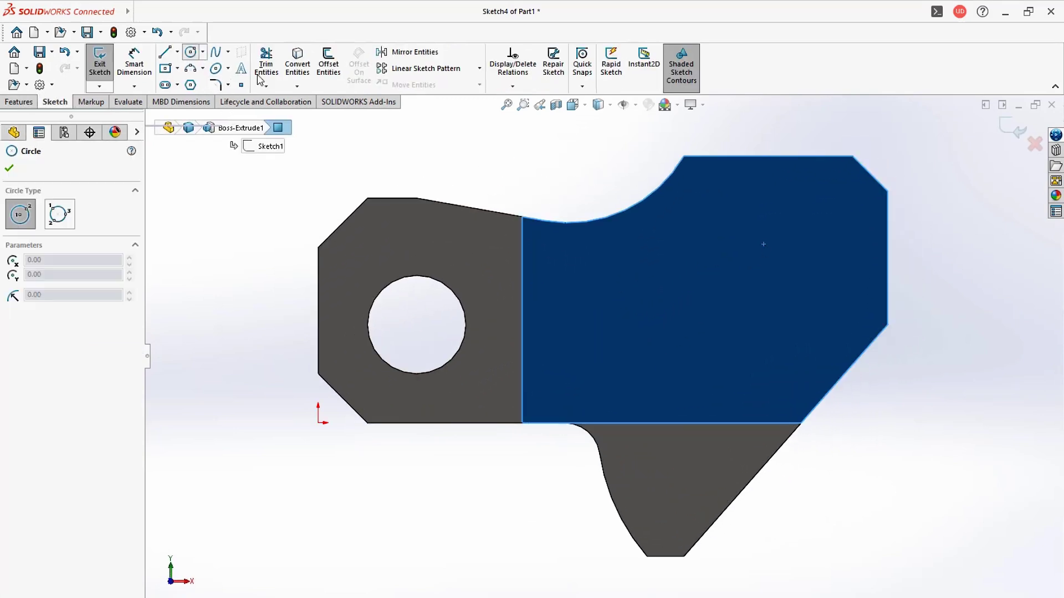
left_click(803, 242)
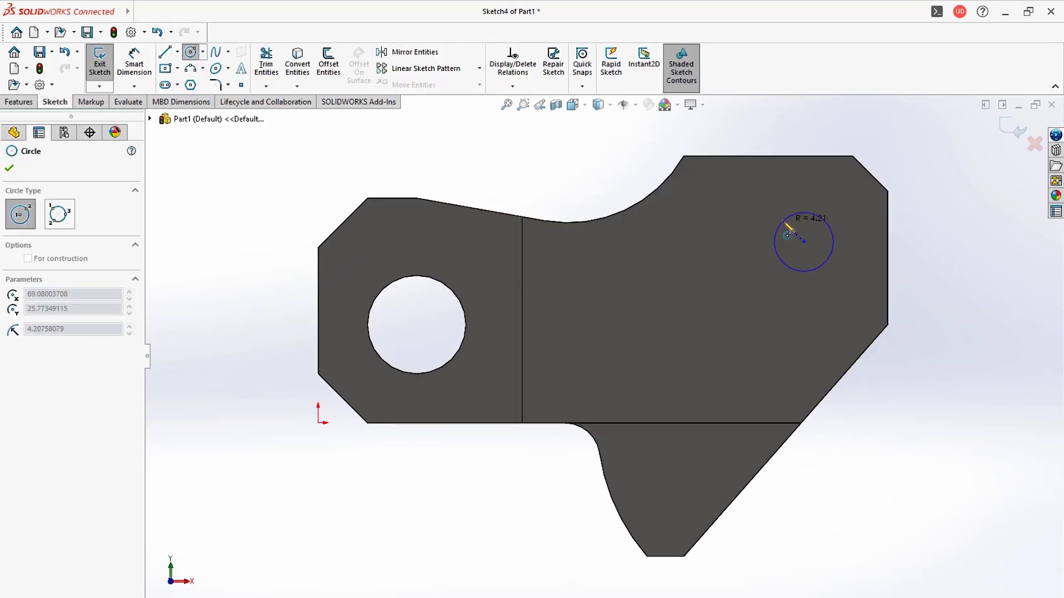
left_click(784, 222)
key("d")
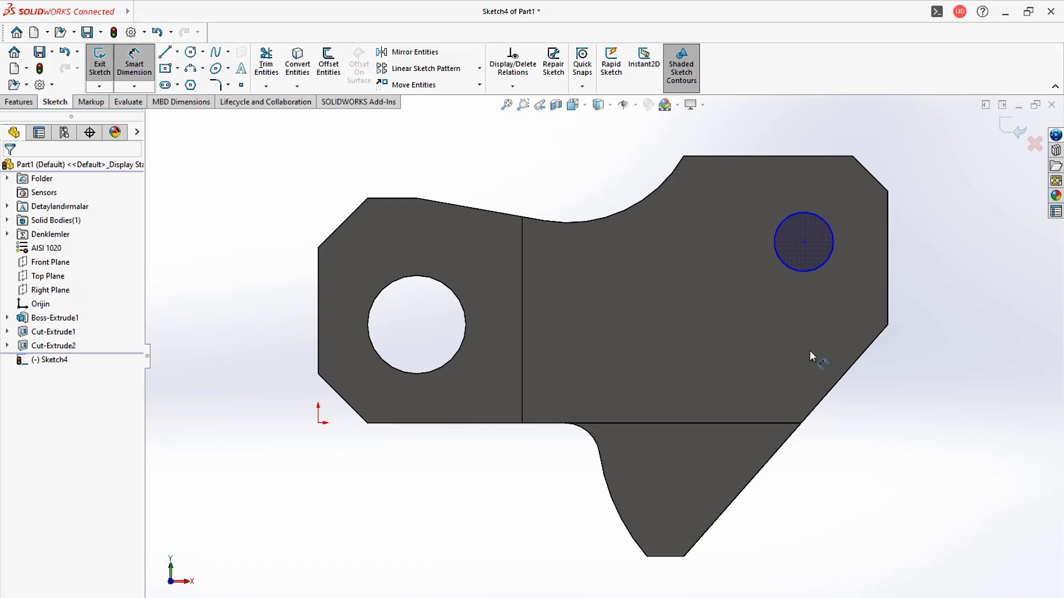
left_click(832, 228)
left_click(719, 212)
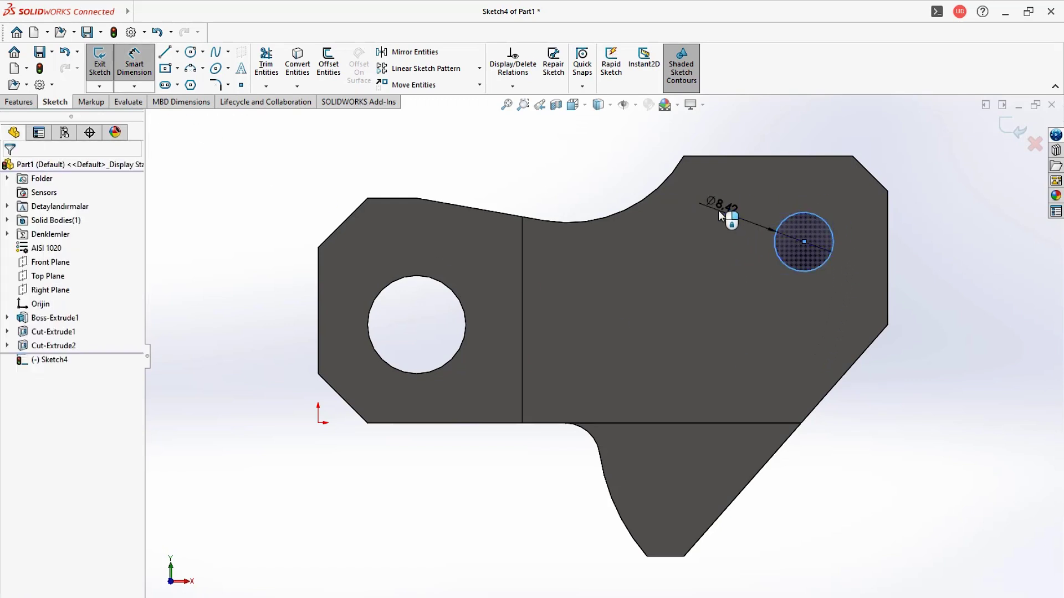
type("11")
key("Return")
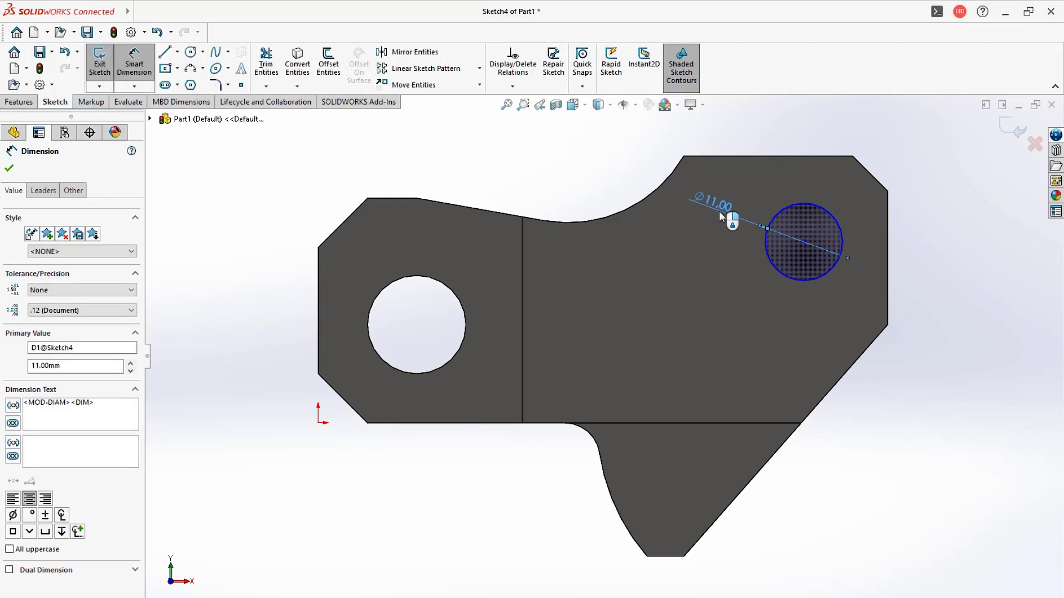
- Locate the circle 14 mm from the right edge and 14 mm from the top edge
left_click(840, 254)
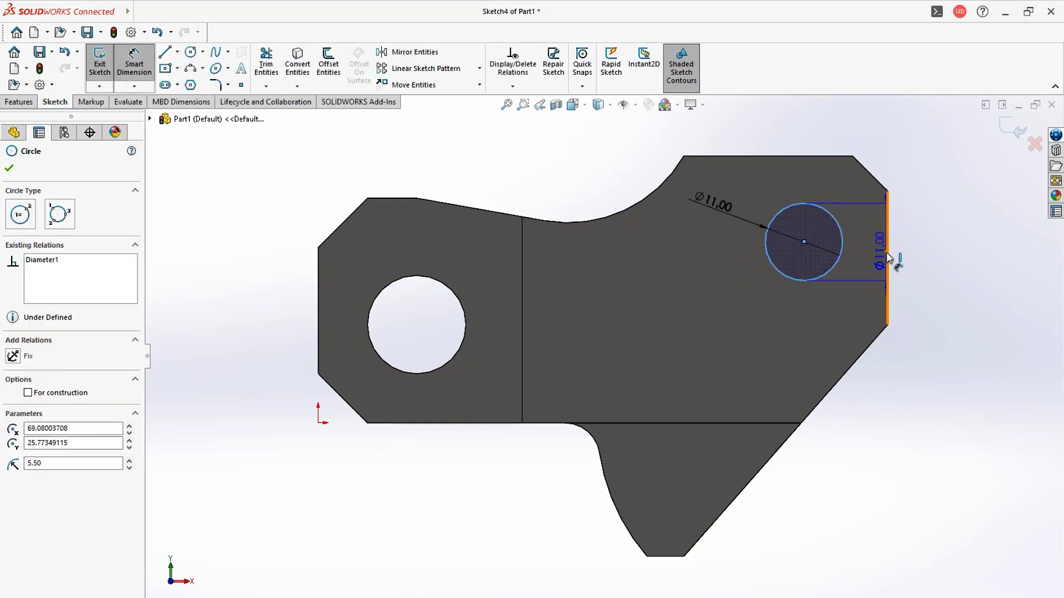
left_click(887, 257)
left_click(848, 296)
type("14")
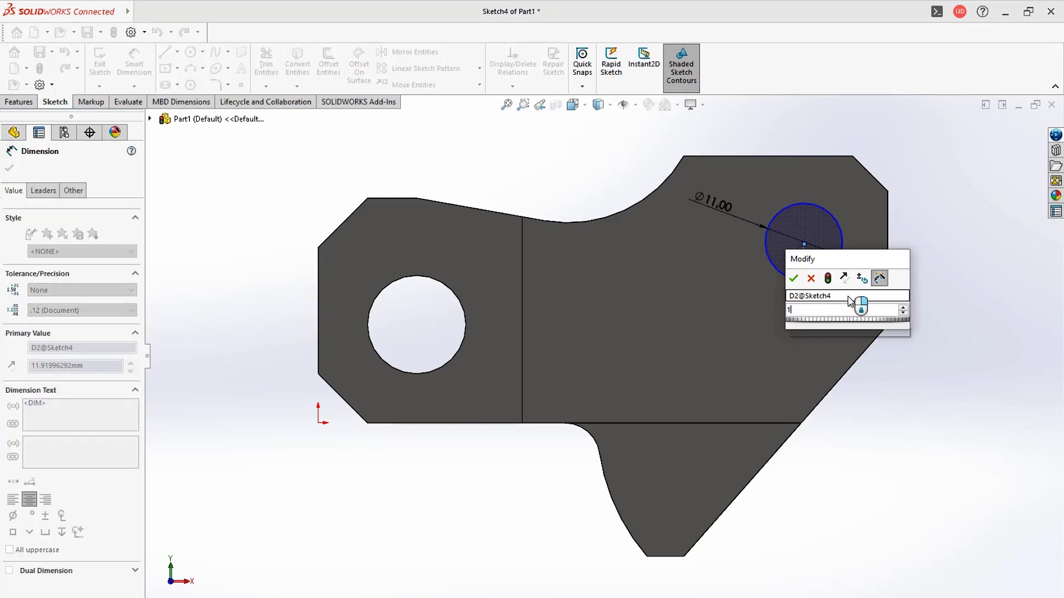
key("Return")
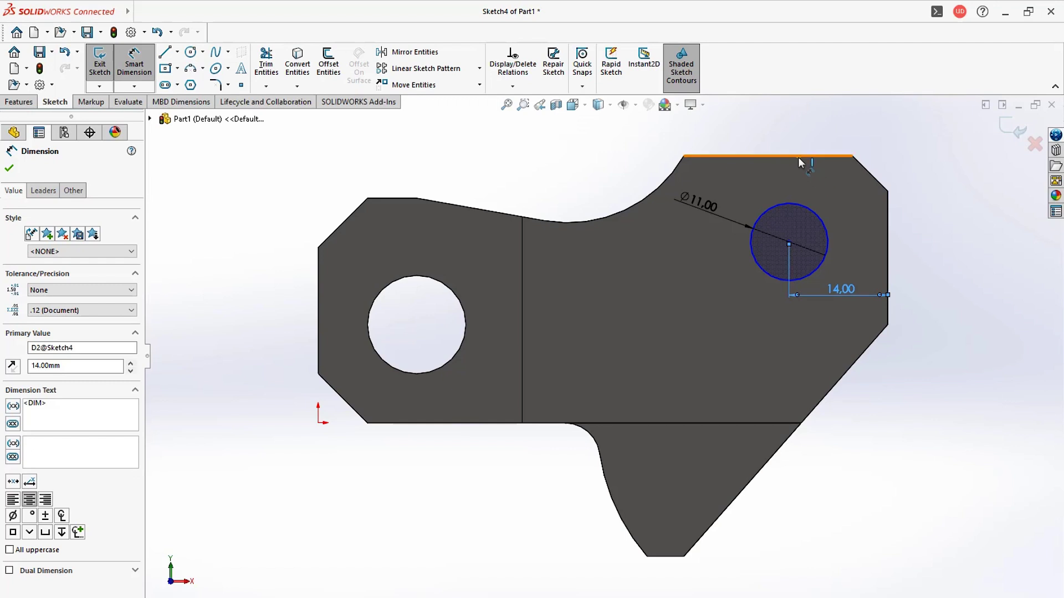
left_click(797, 157)
left_click(786, 204)
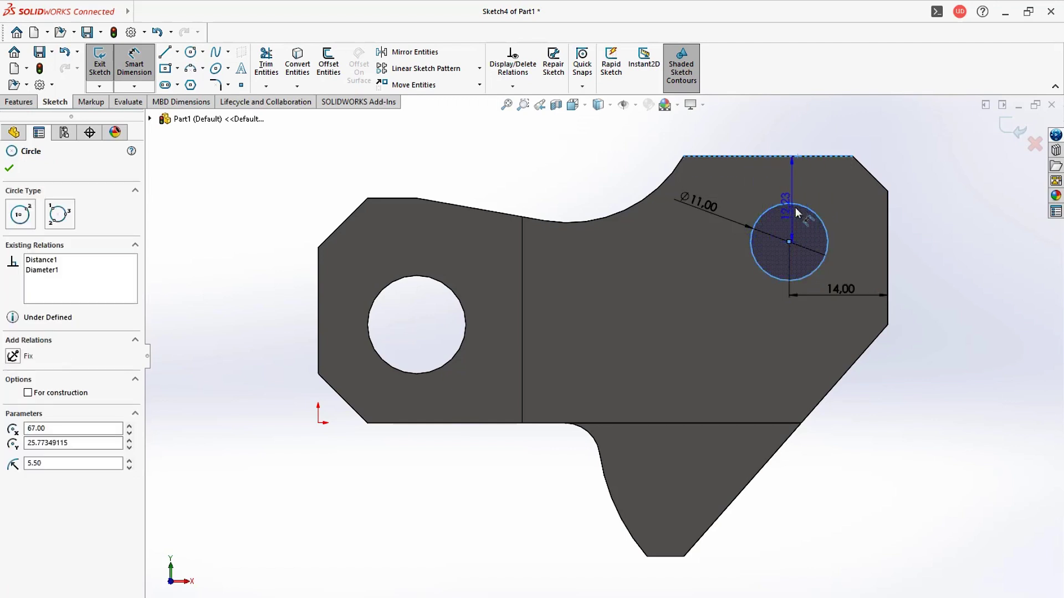
left_click(935, 217)
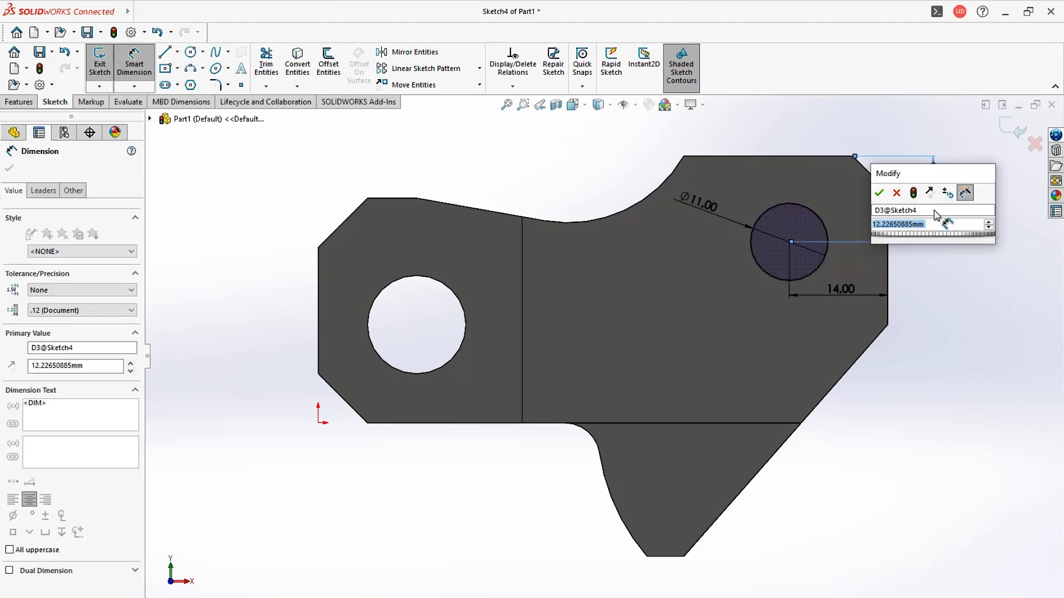
type("14")
key("Return")
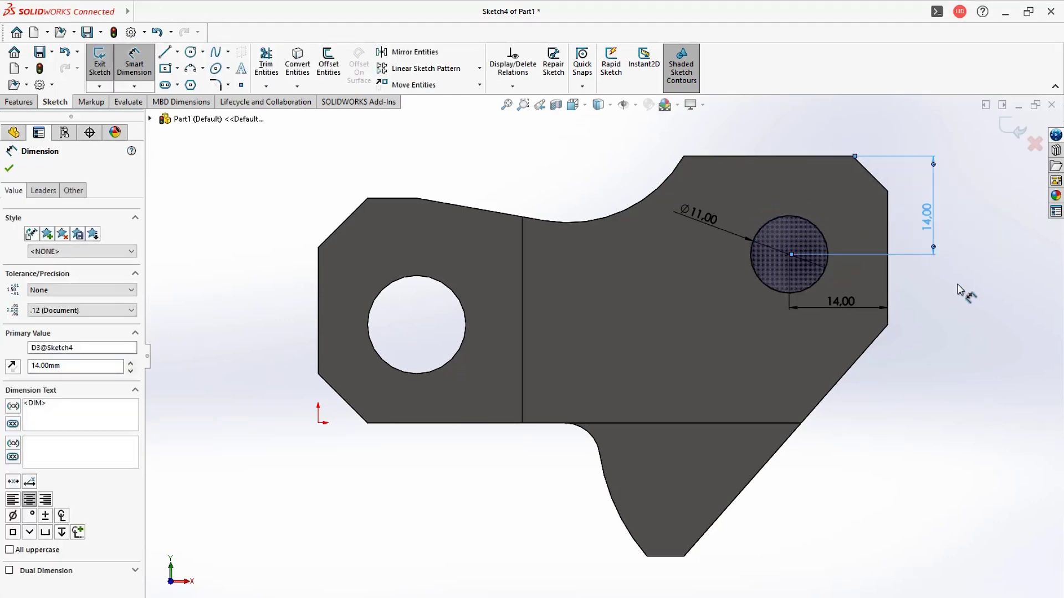
- Extrude-cut the Ø11 circle Through All, then orbit to view both holes
left_click(19, 102)
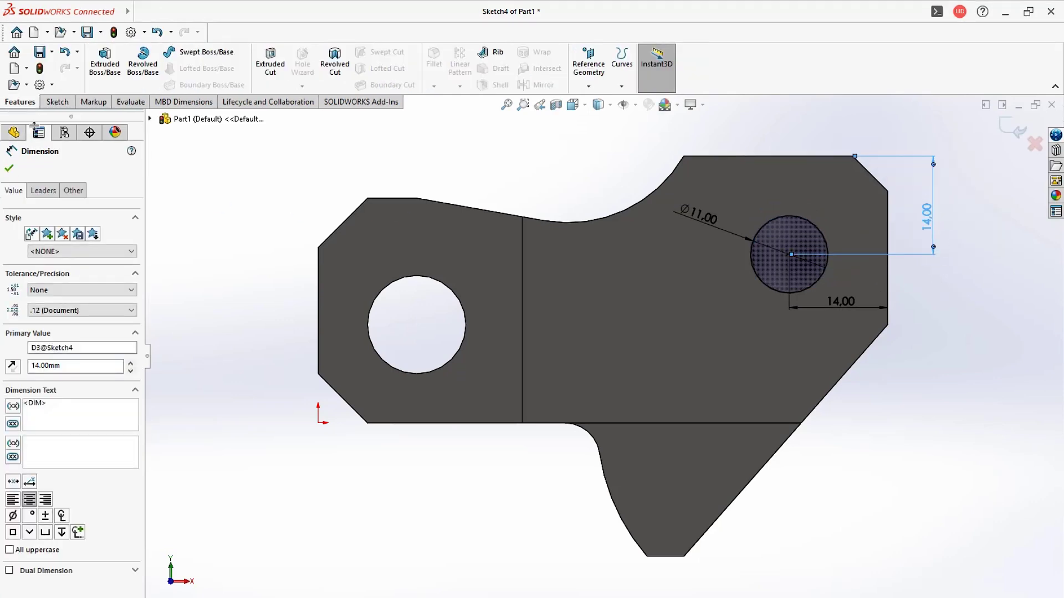
left_click(270, 66)
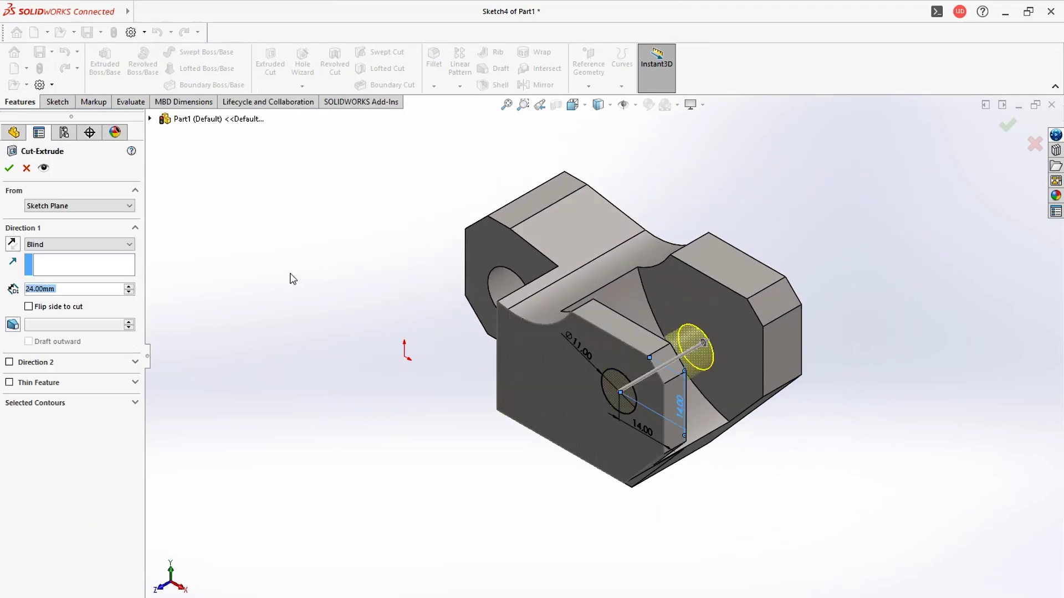
left_click(132, 245)
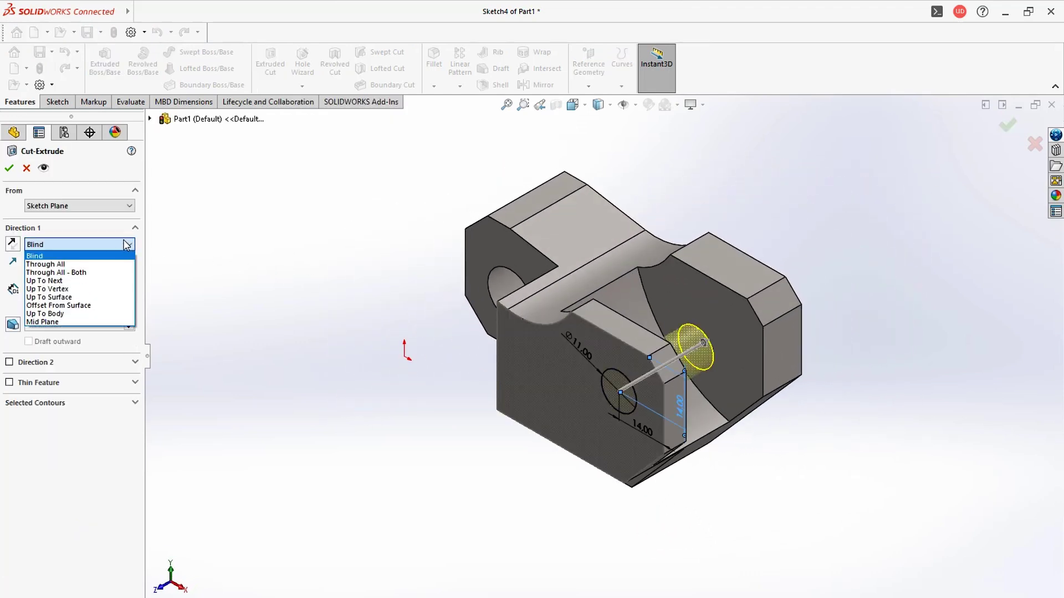
left_click(103, 265)
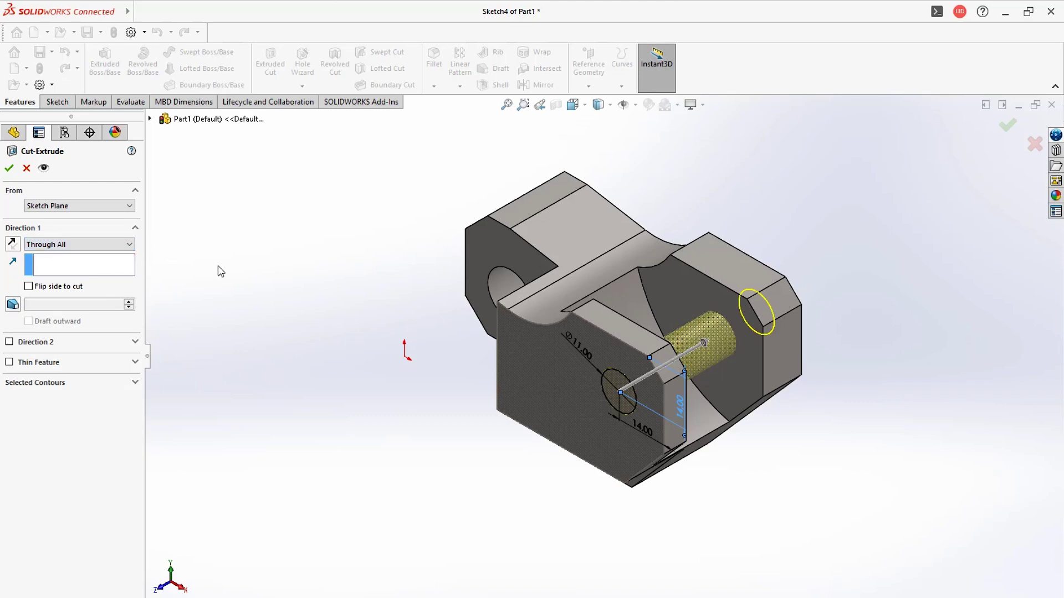
left_click(9, 169)
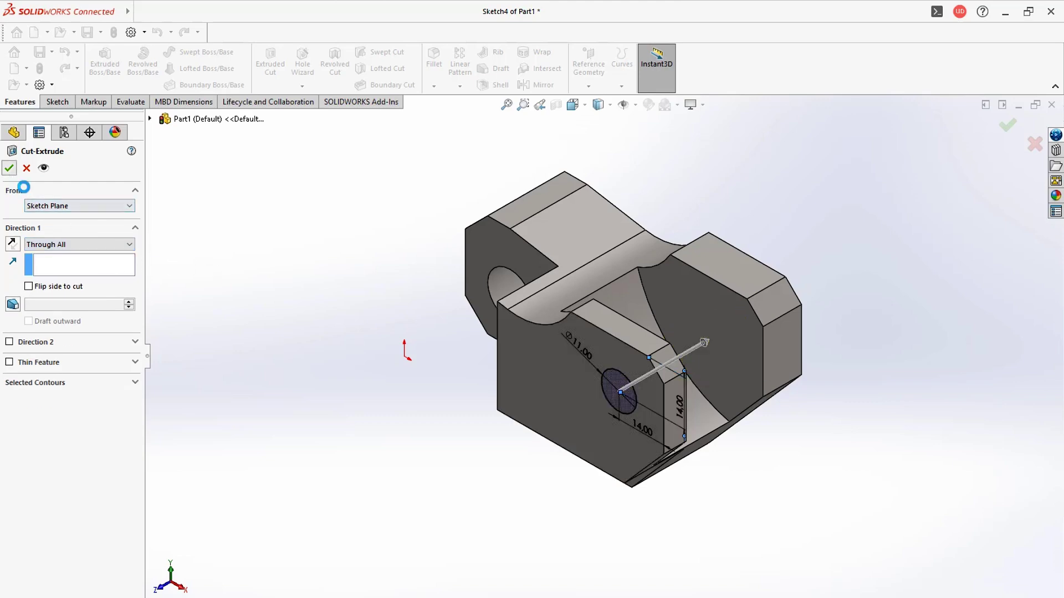
left_click(360, 409)
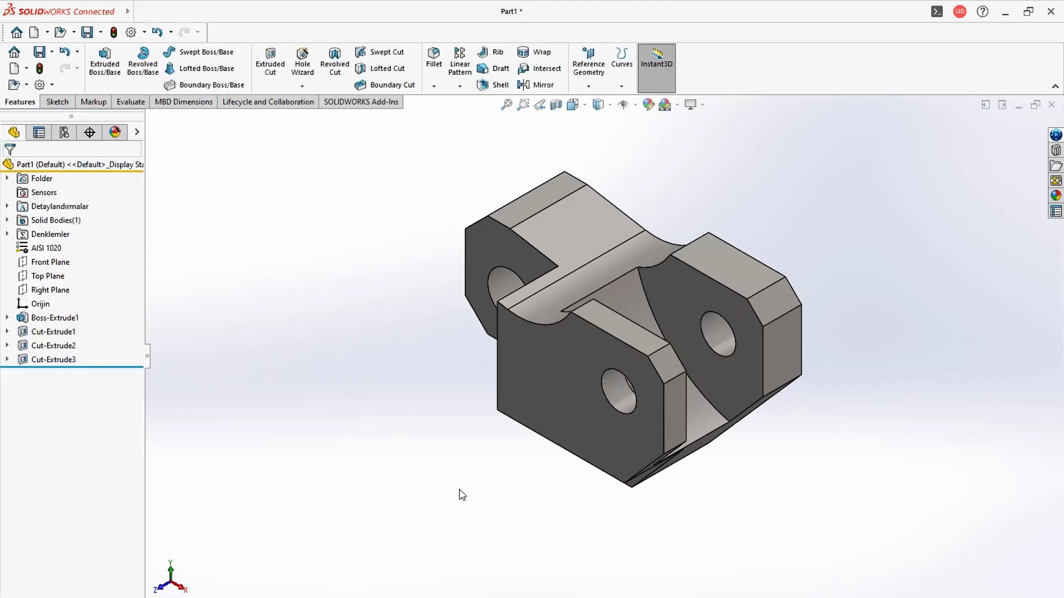
mouse_move(462, 494)
middle_mouse_down()
mouse_move(441, 432)
mouse_move(497, 427)
mouse_move(480, 421)
mouse_move(426, 528)
middle_mouse_up()
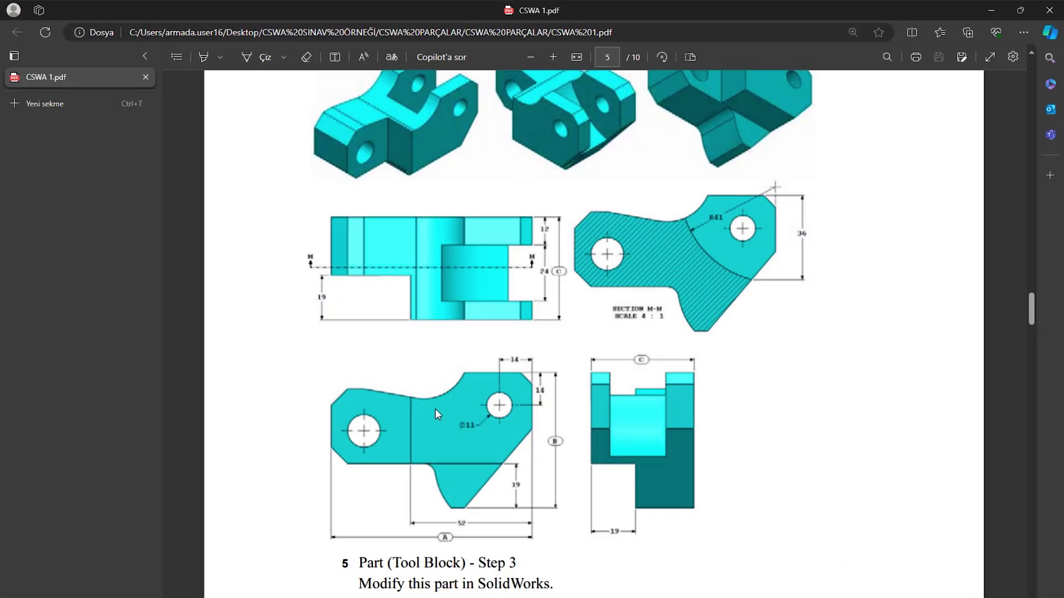
- Scroll the PDF up to the Part Modeling heading for Question #5
scroll(436, 408, "up", 2)
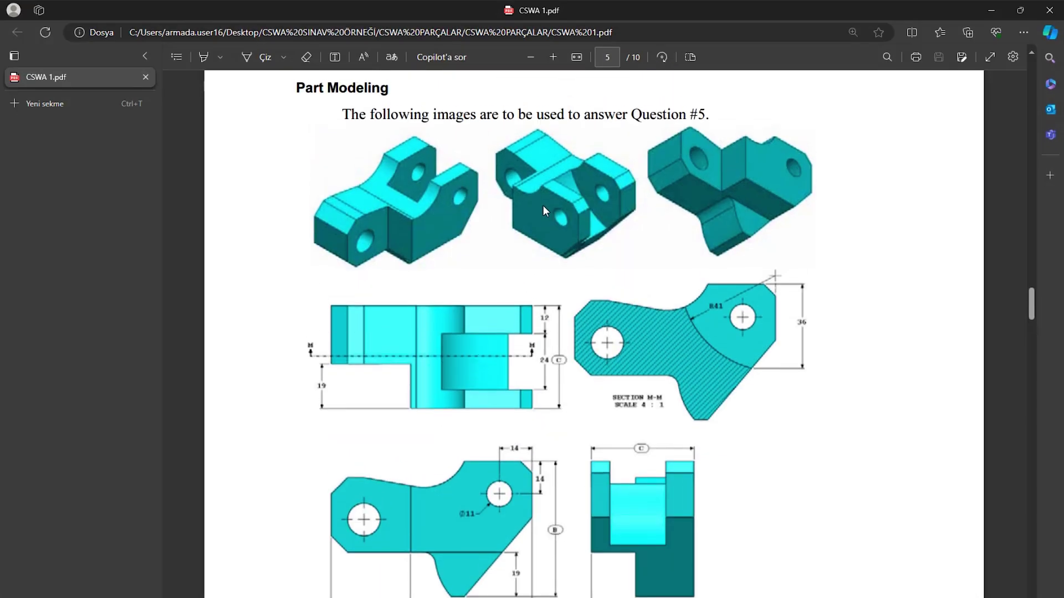